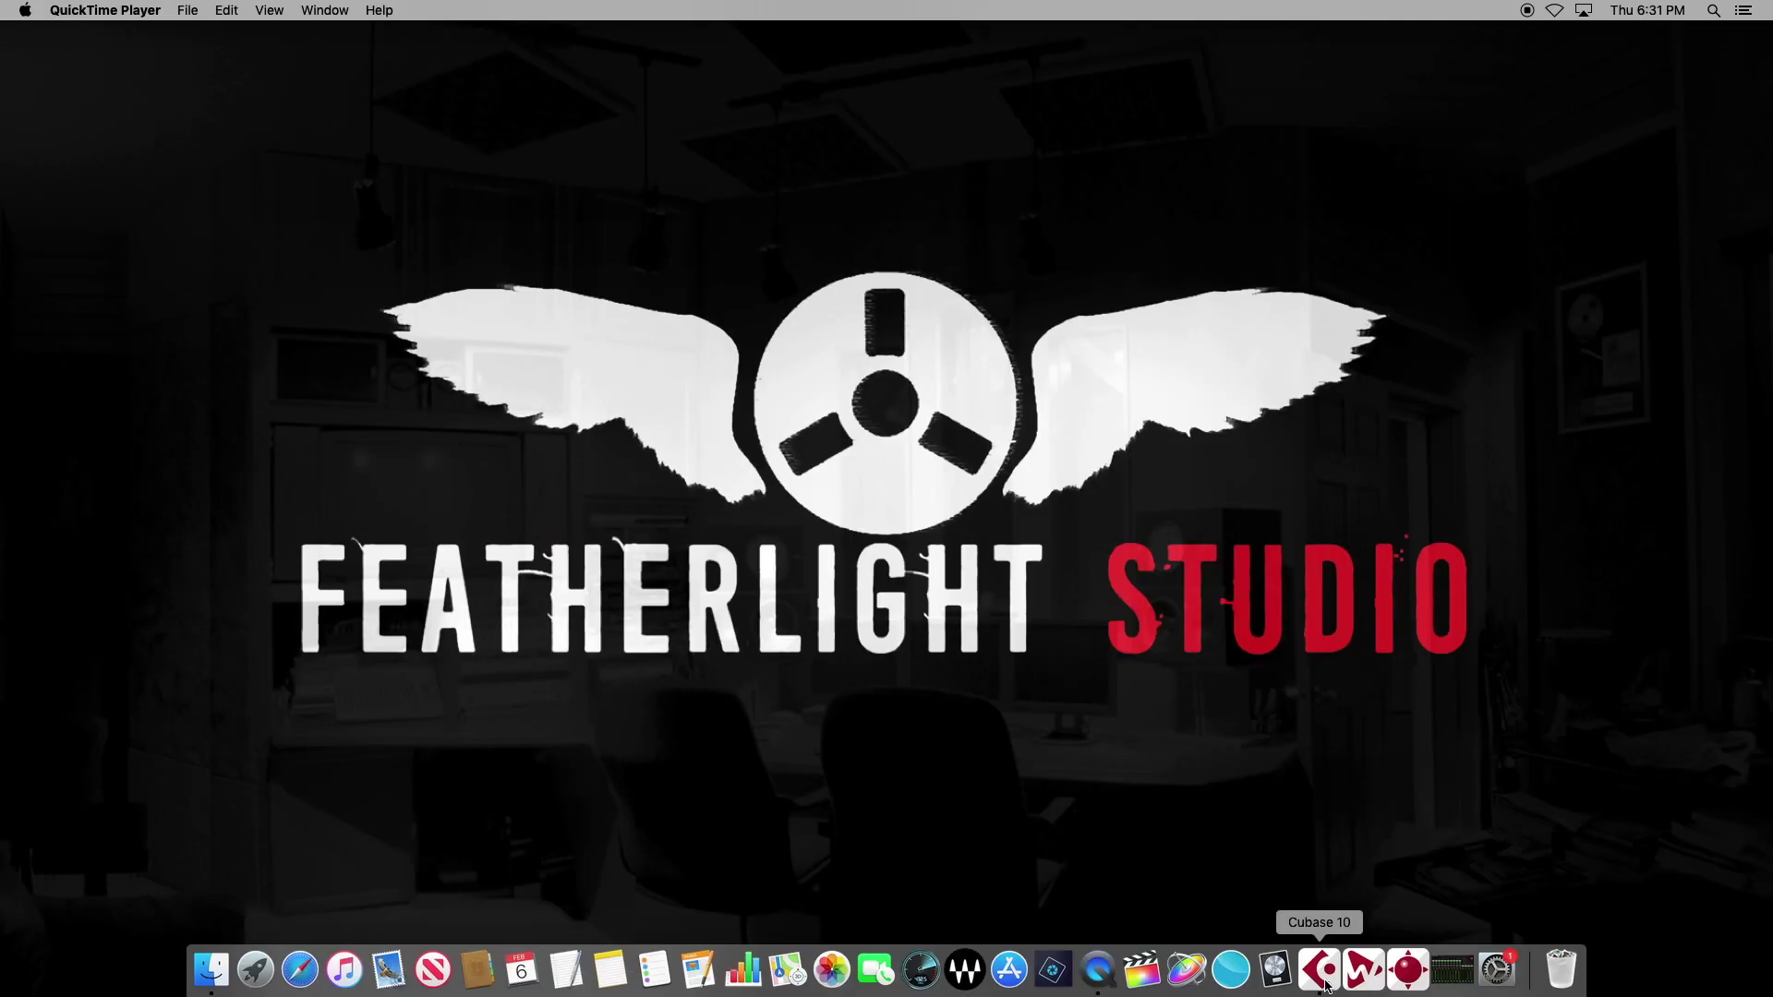
- Launch Cubase and browse the Steinberg Hub's Recent projects and Recording templates
{"action": "left_click", "coordinate": [1320, 970]}
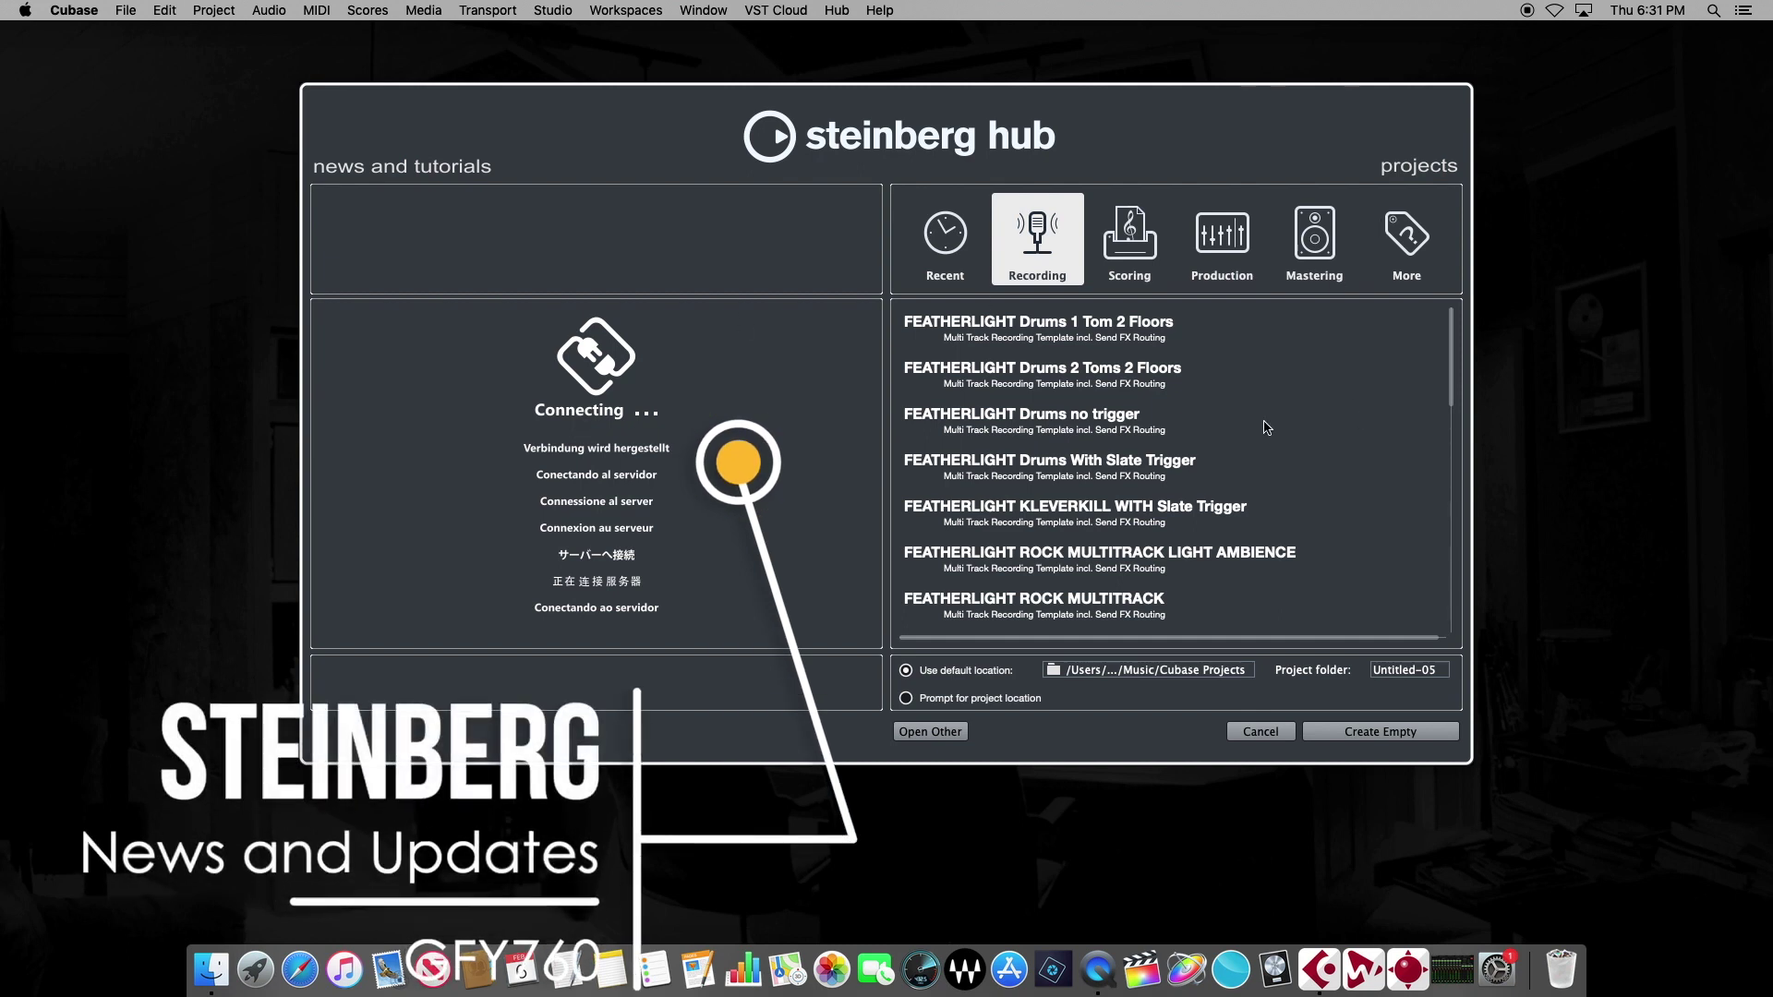
{"action": "left_click", "coordinate": [946, 259]}
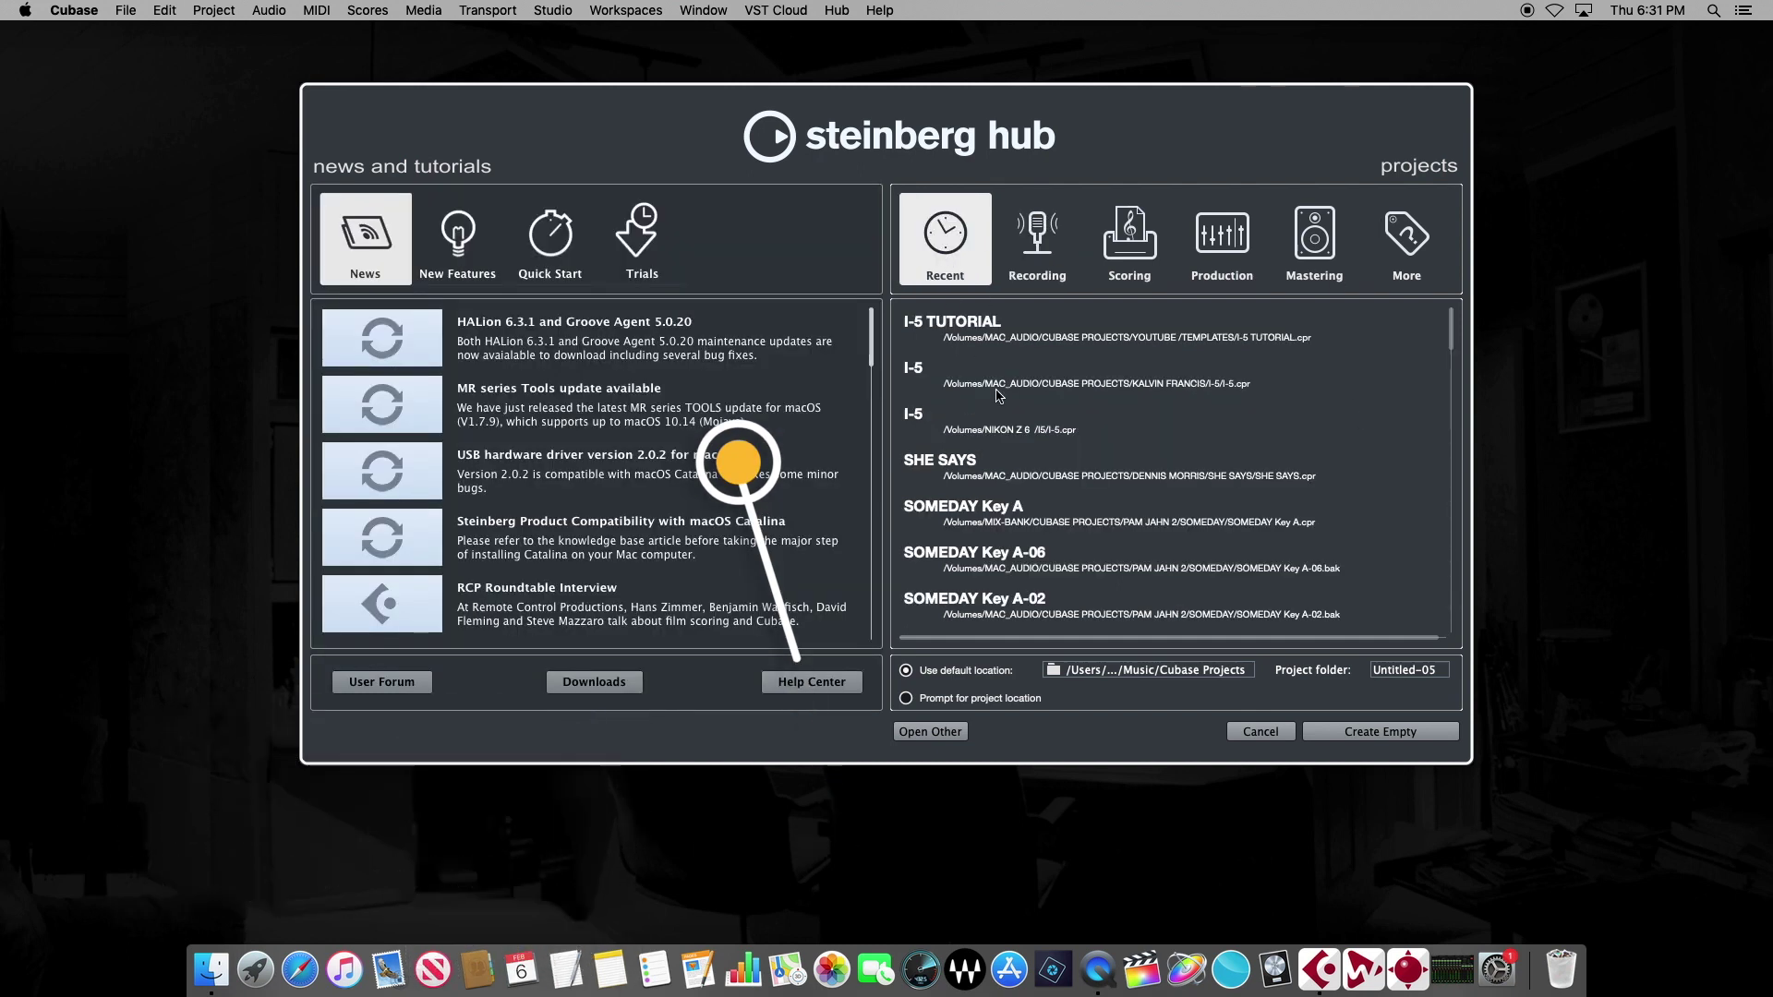
{"action": "left_click", "coordinate": [1038, 235]}
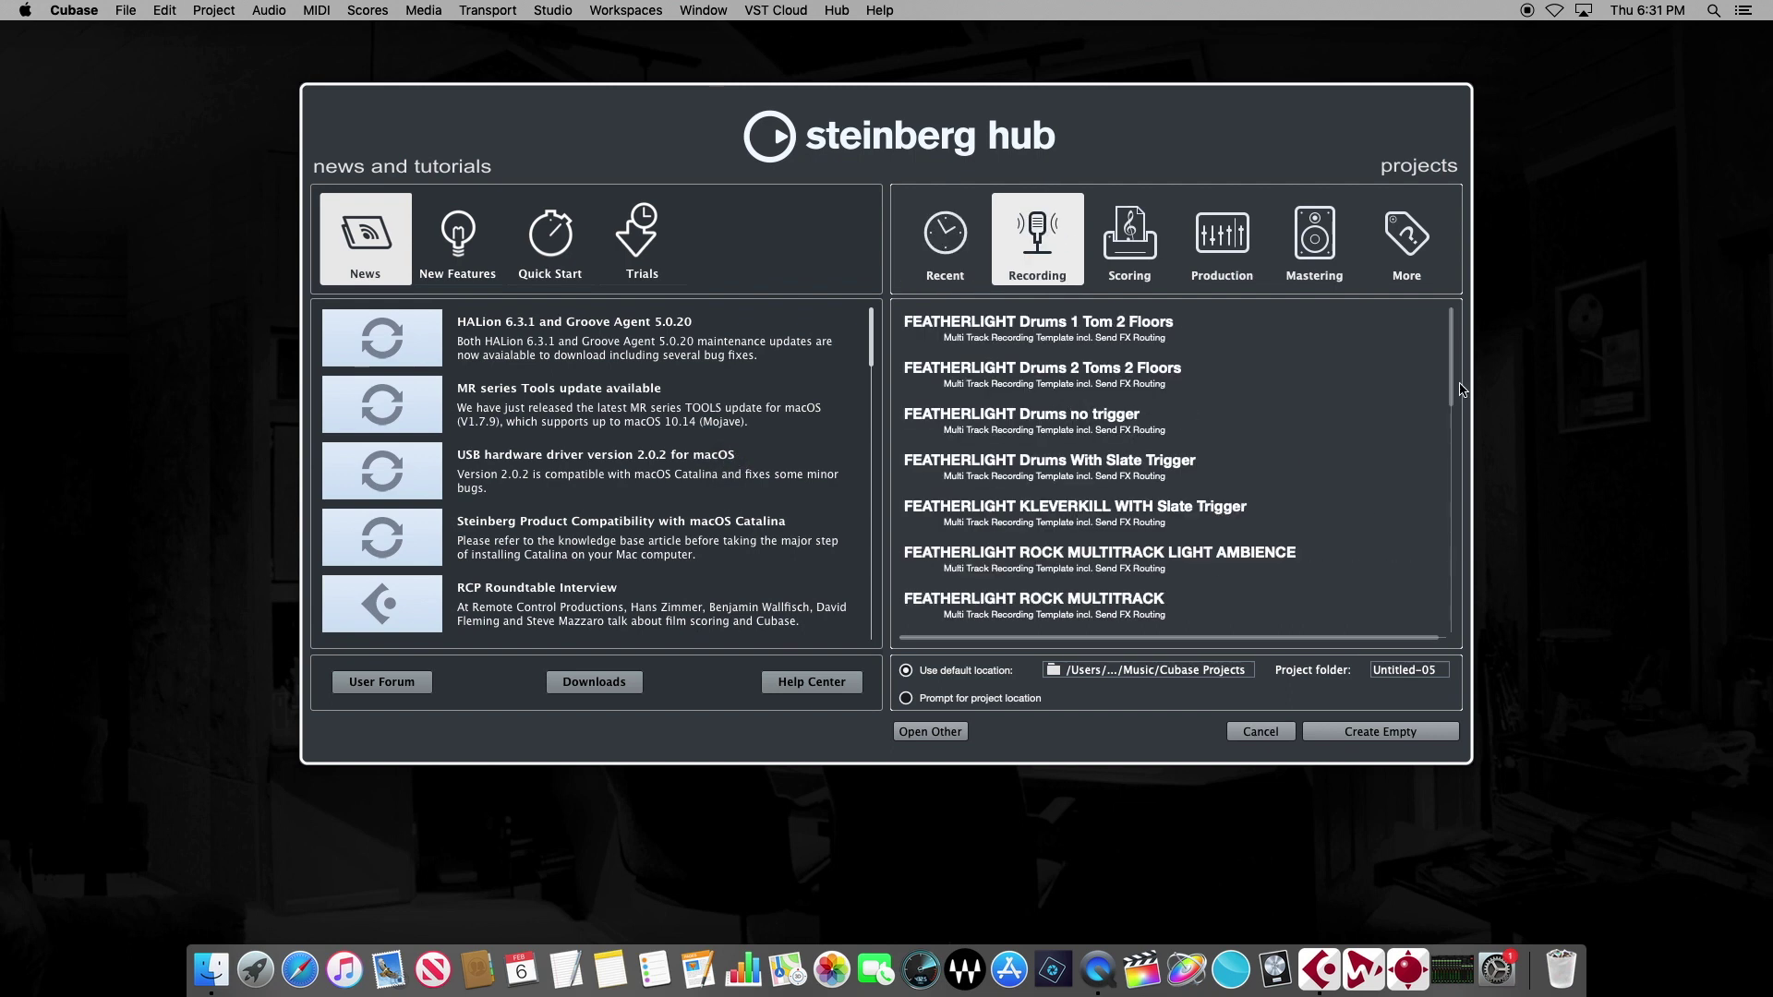
{"action": "left_click_drag", "start_coordinate": [1455, 391], "coordinate": [1457, 619]}
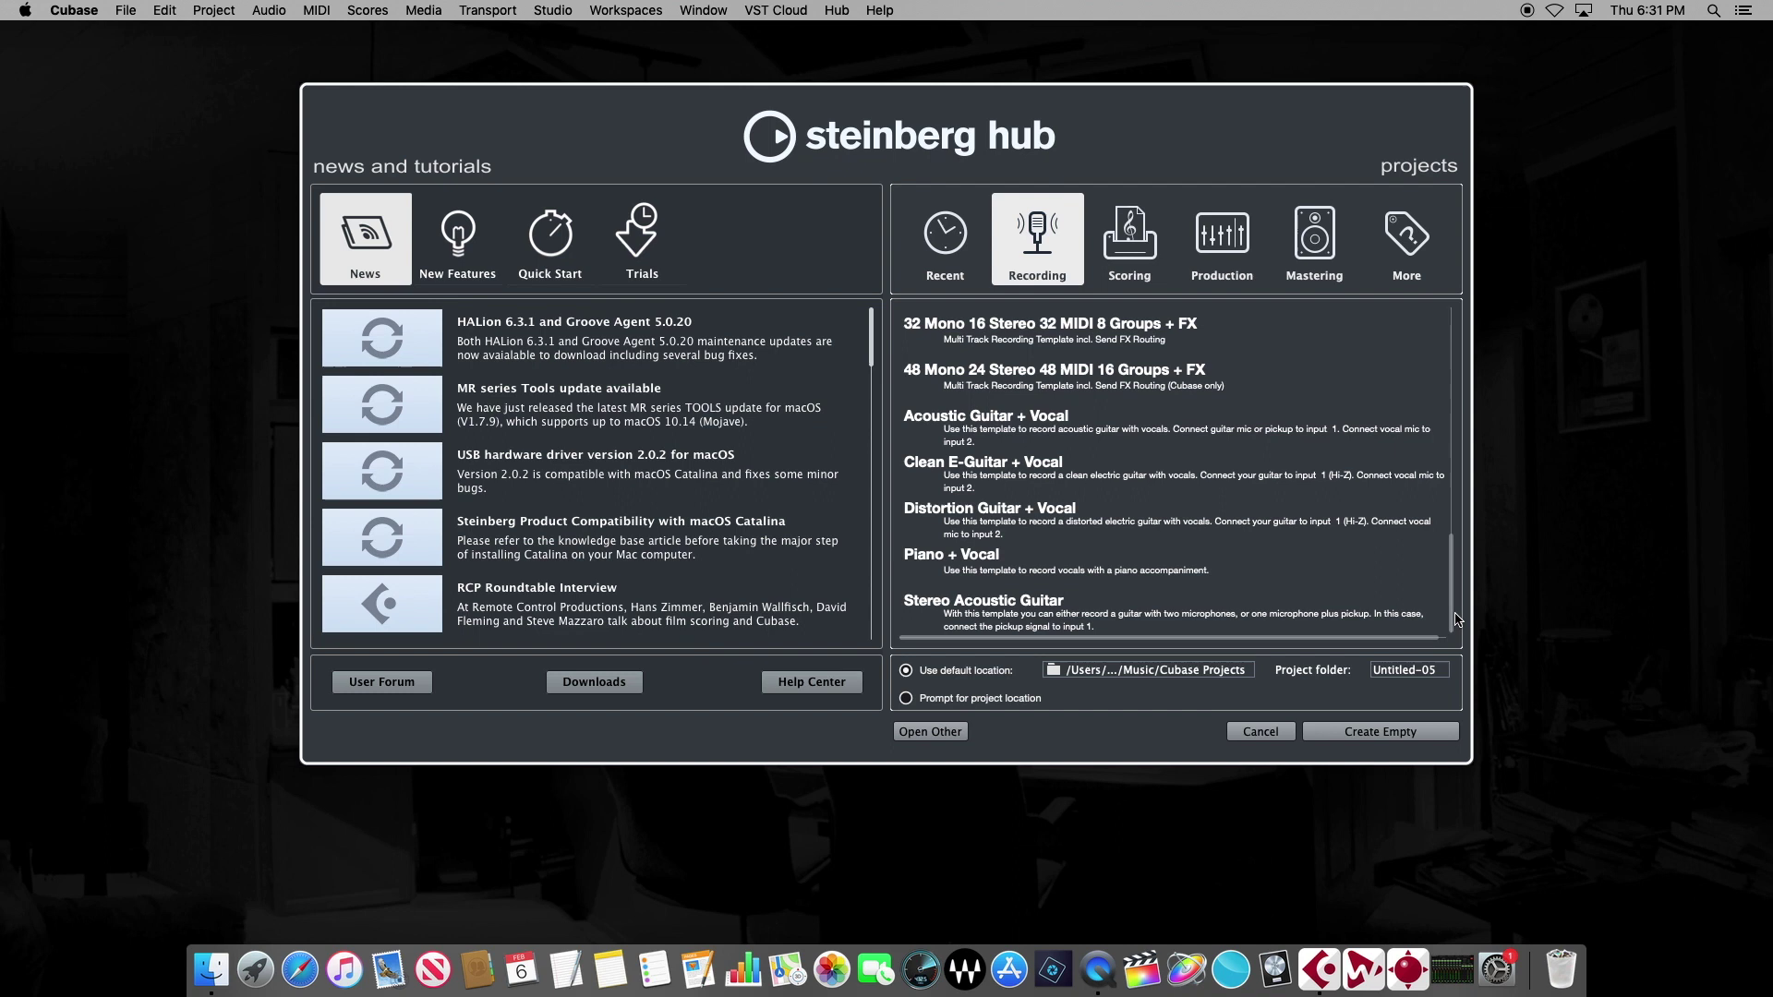
{"action": "left_click_drag", "start_coordinate": [1457, 619], "coordinate": [1420, 401]}
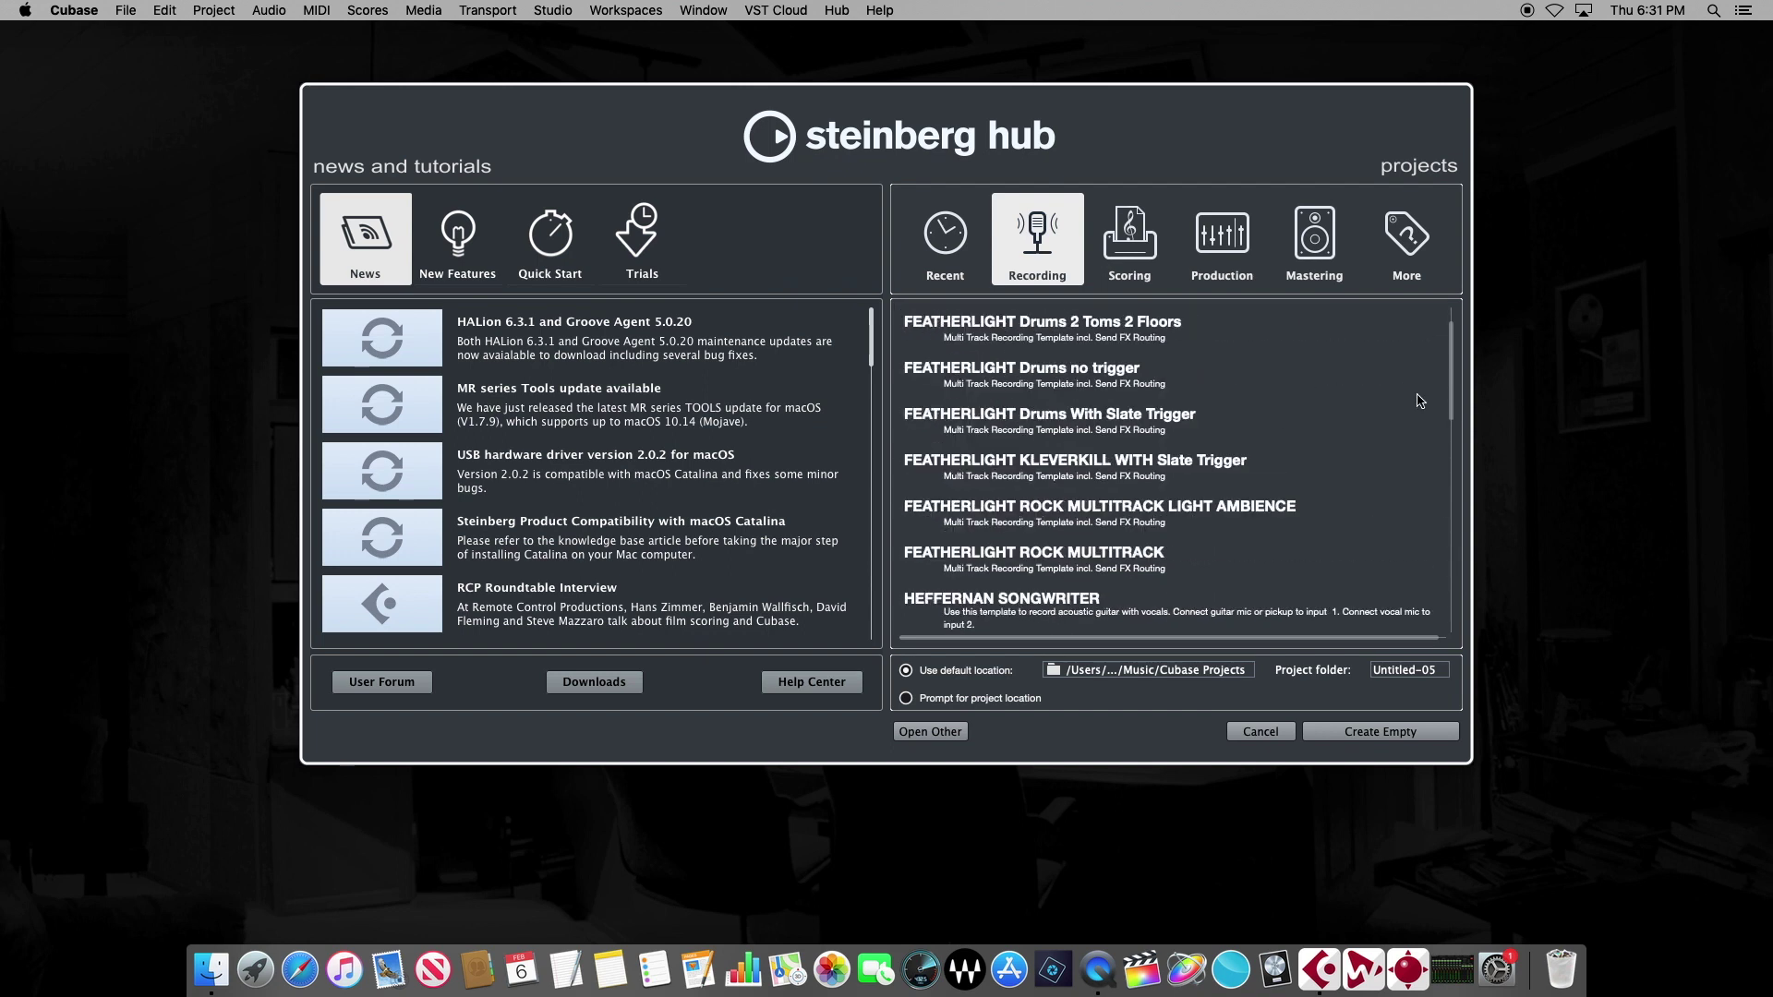
{"action": "scroll", "coordinate": [1420, 401], "scroll_direction": "down", "scroll_amount": 10}
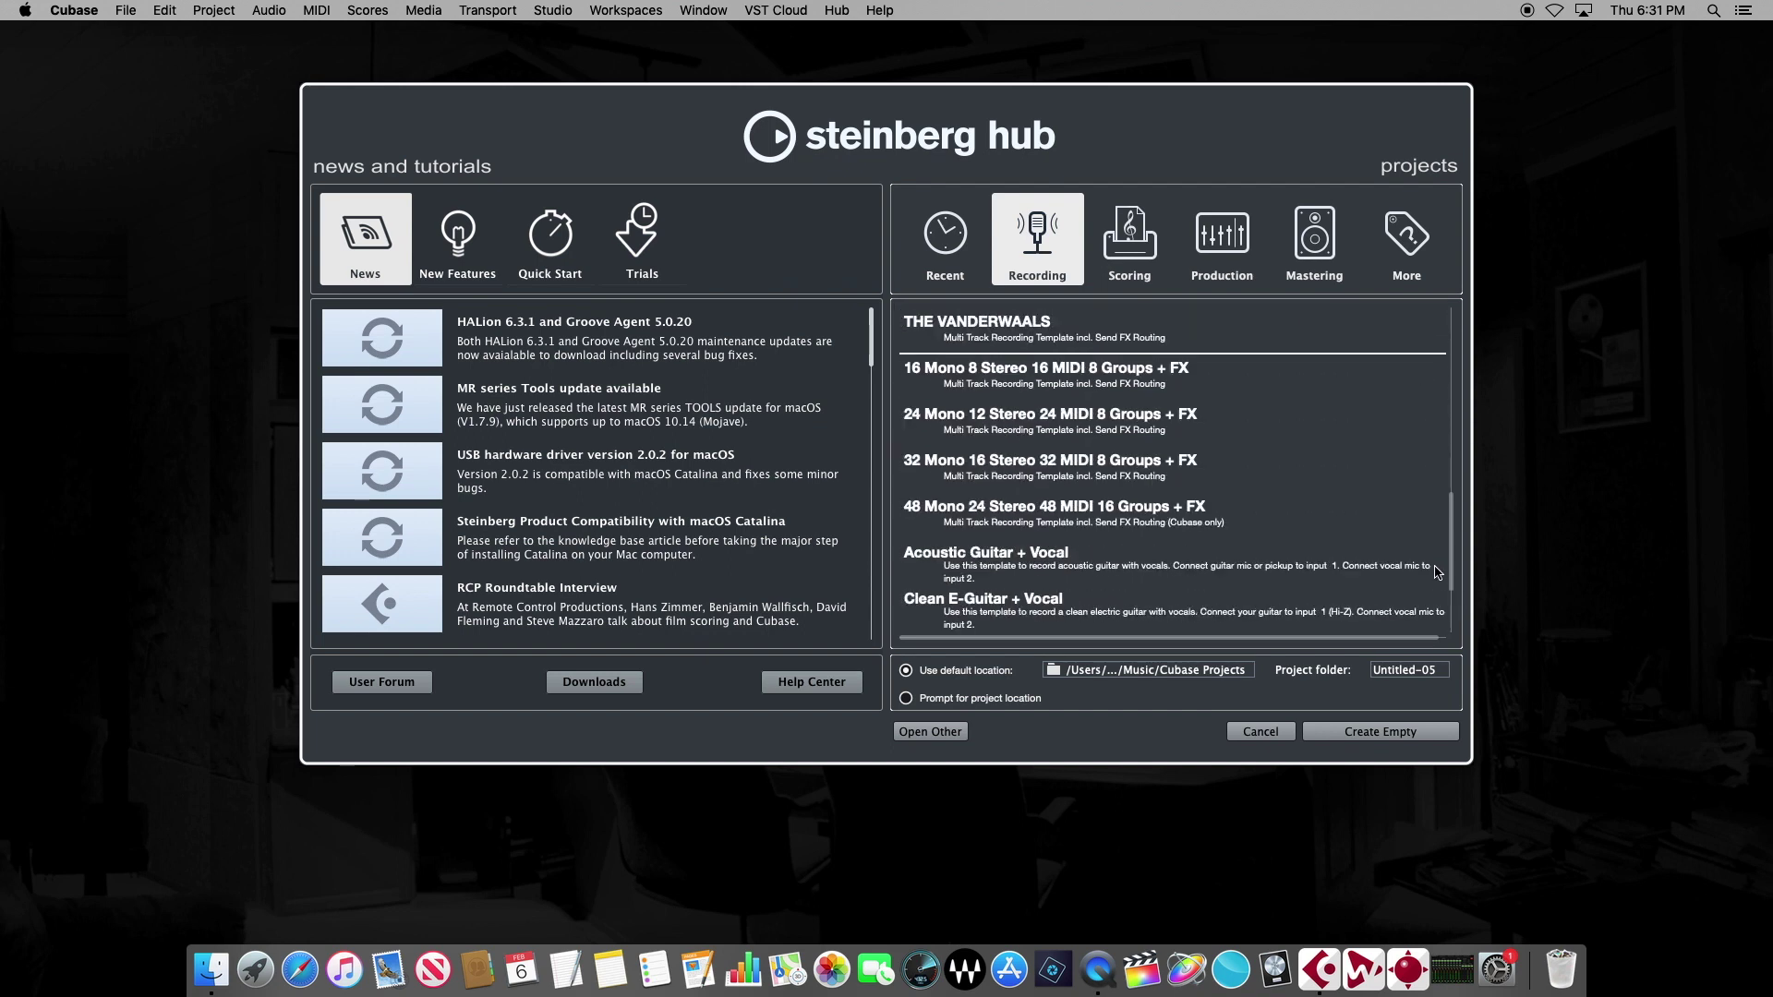
- Look through the Scoring, Production, Mastering and More template lists, then choose Open Other
{"action": "left_click", "coordinate": [1125, 277]}
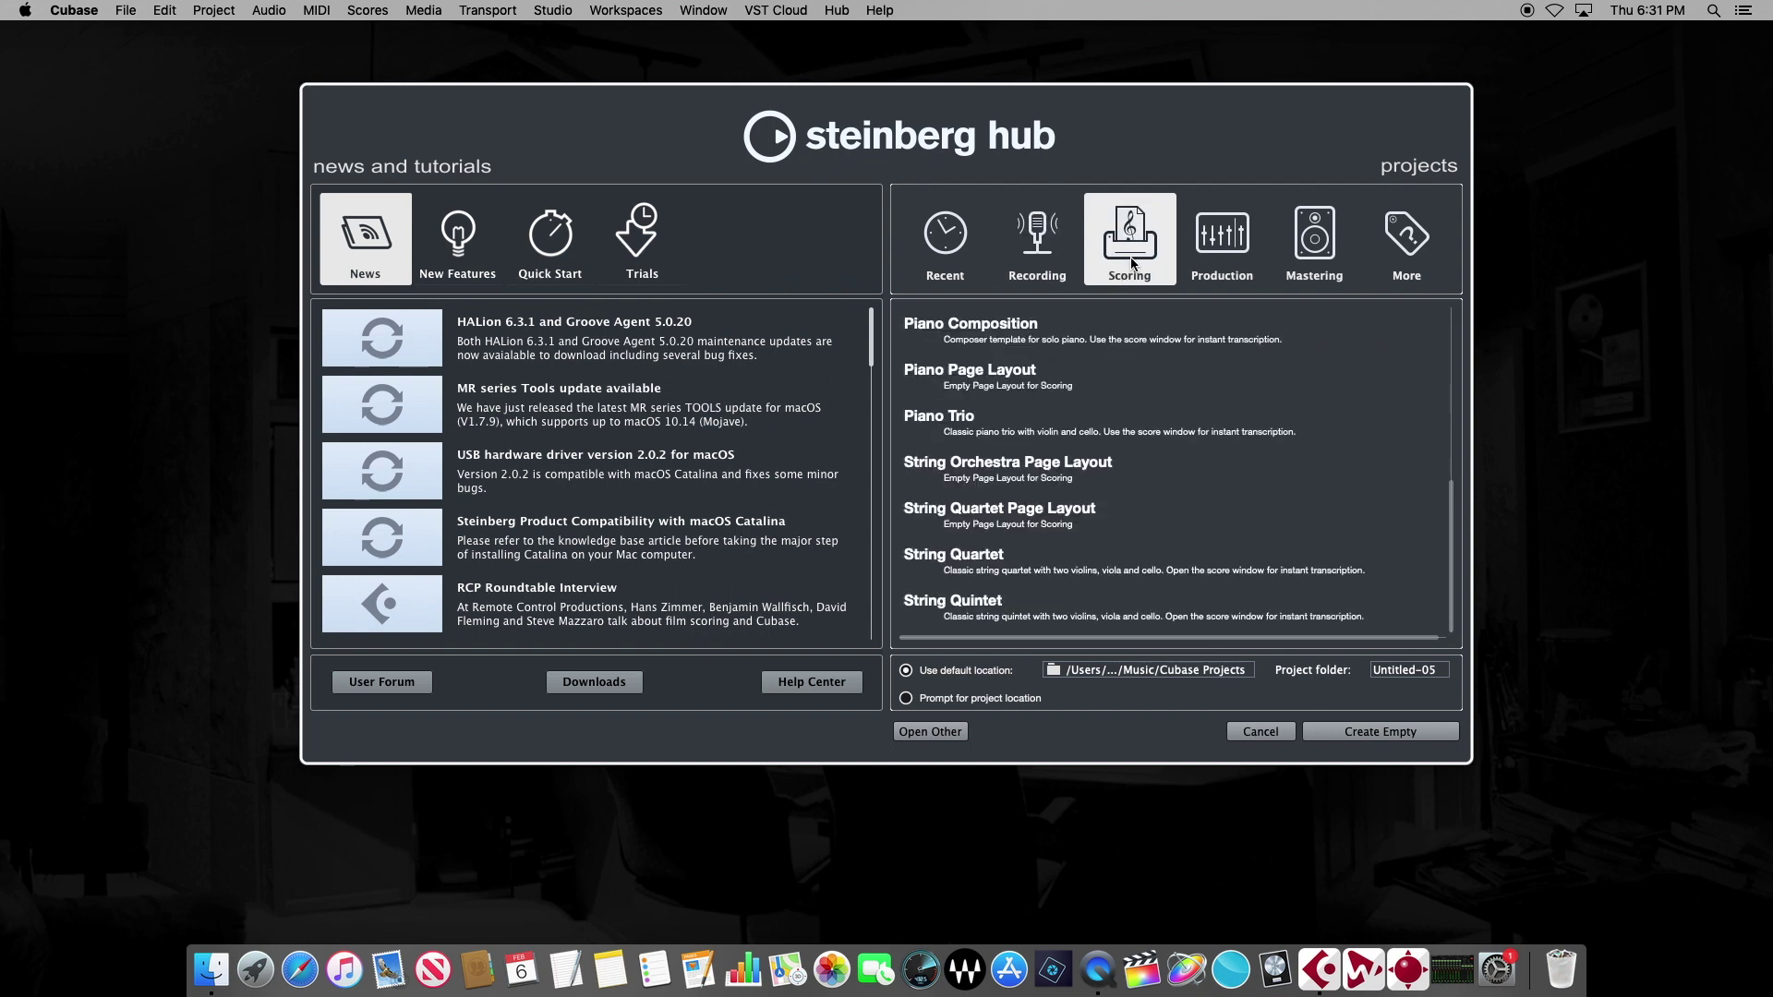
{"action": "left_click", "coordinate": [1207, 239]}
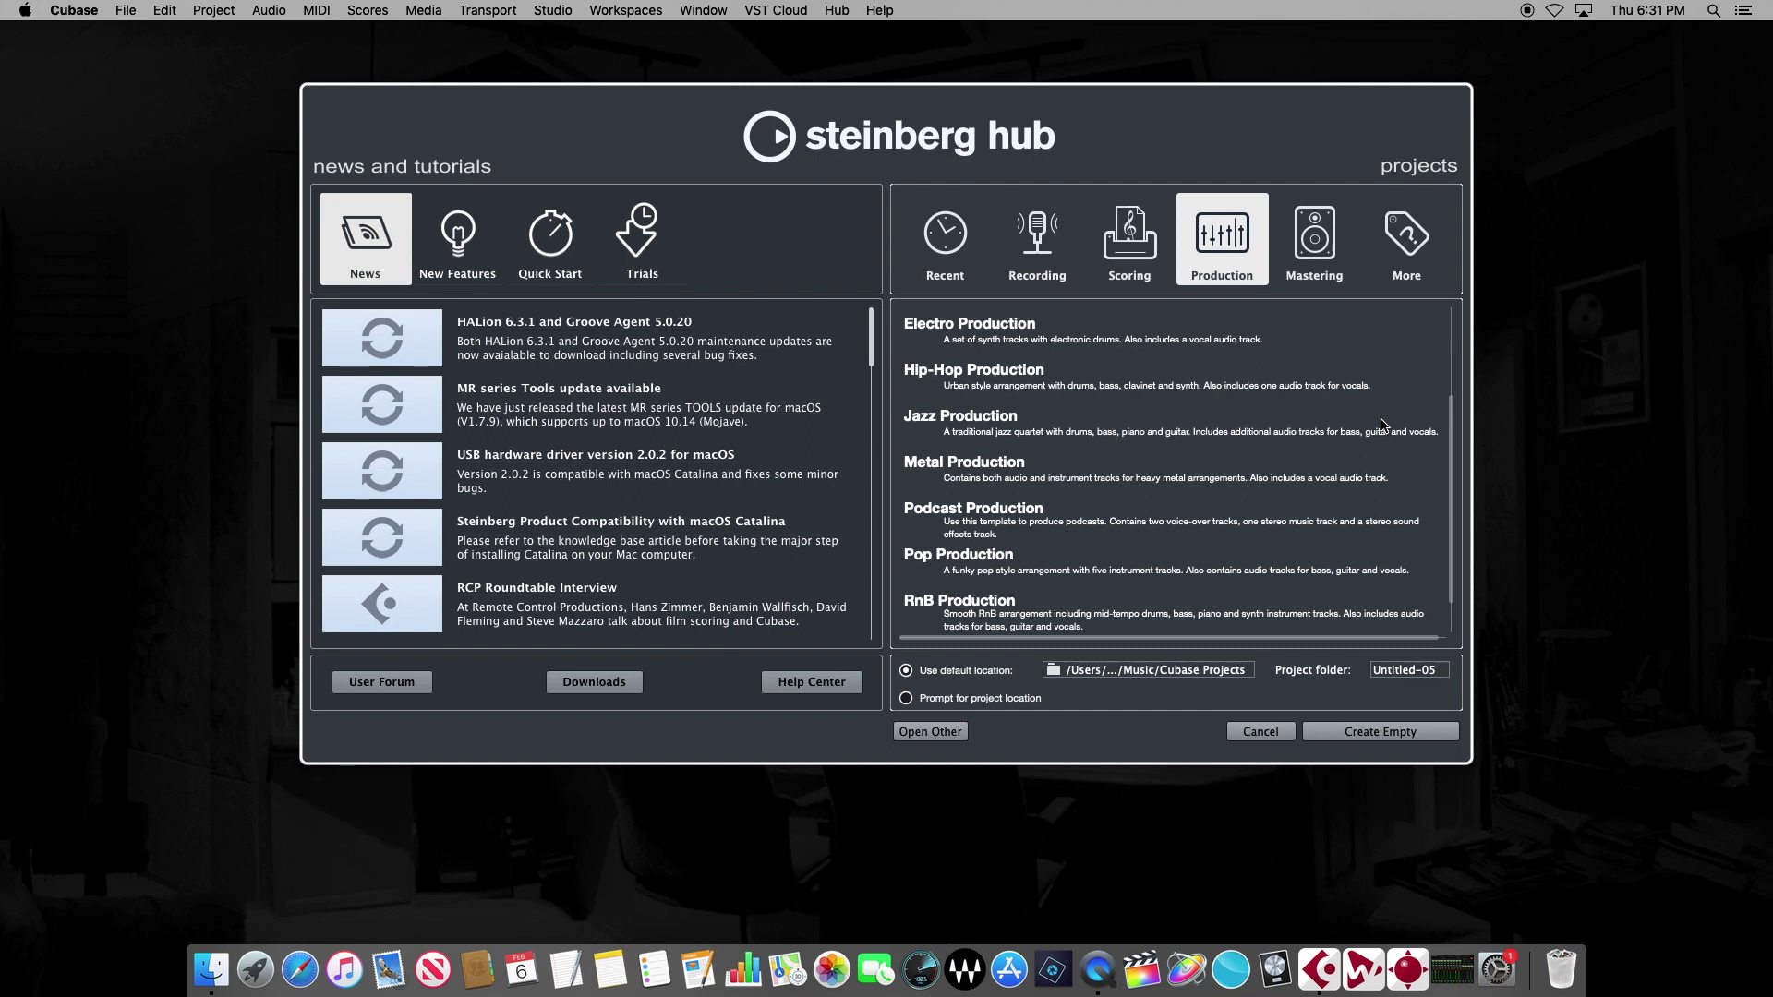
{"action": "left_click", "coordinate": [1323, 231]}
{"action": "left_click", "coordinate": [1405, 238]}
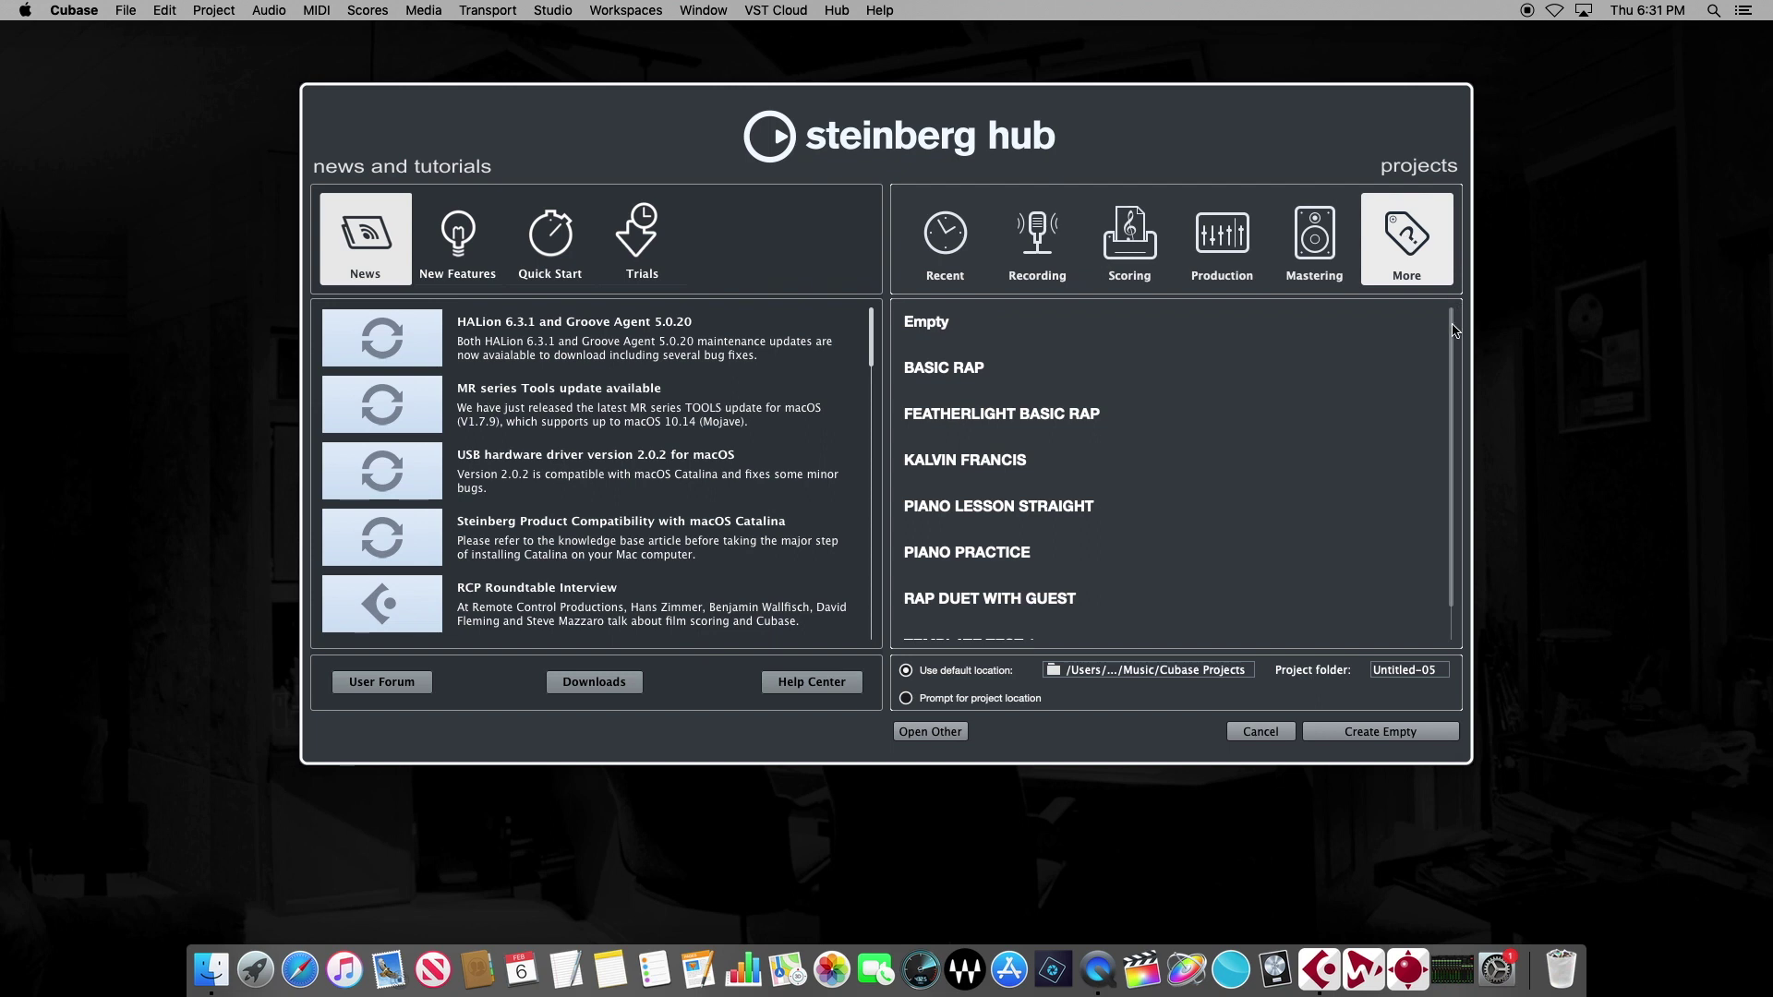
{"action": "left_click", "coordinate": [914, 738]}
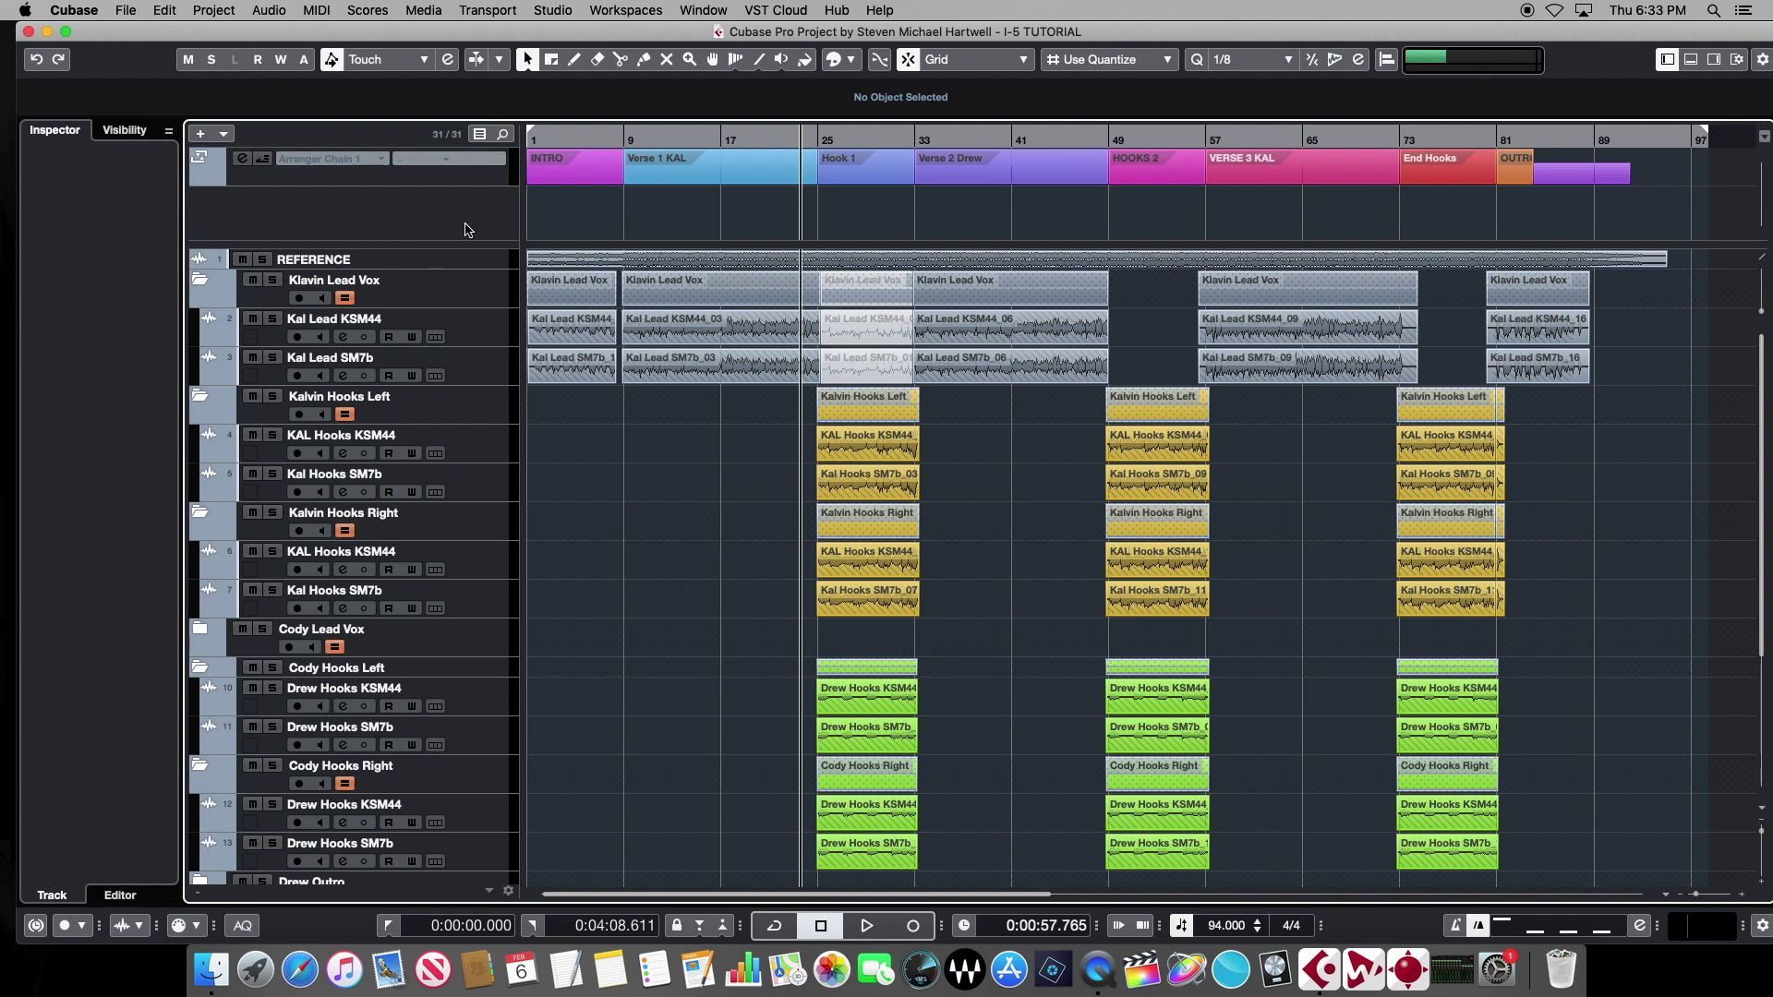
- Play the I-5 TUTORIAL project briefly, then inspect its inserts and routing in the MixConsole
{"action": "key", "text": "space"}
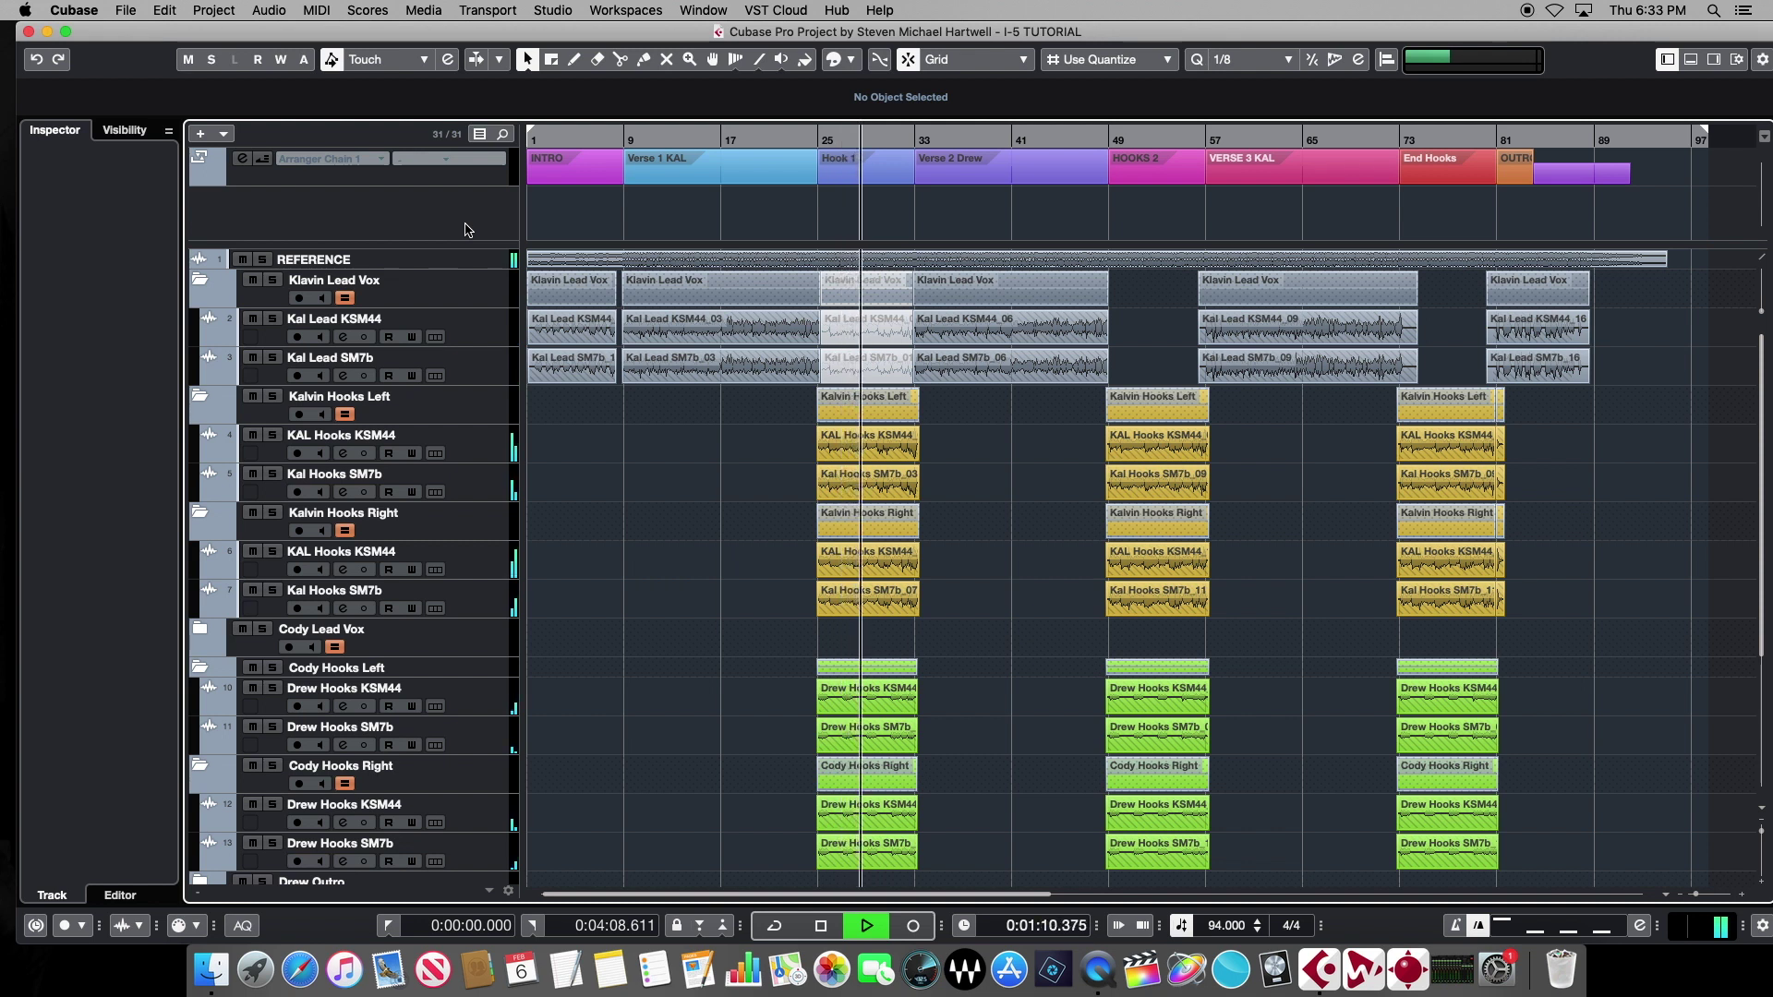
{"action": "key", "text": "space"}
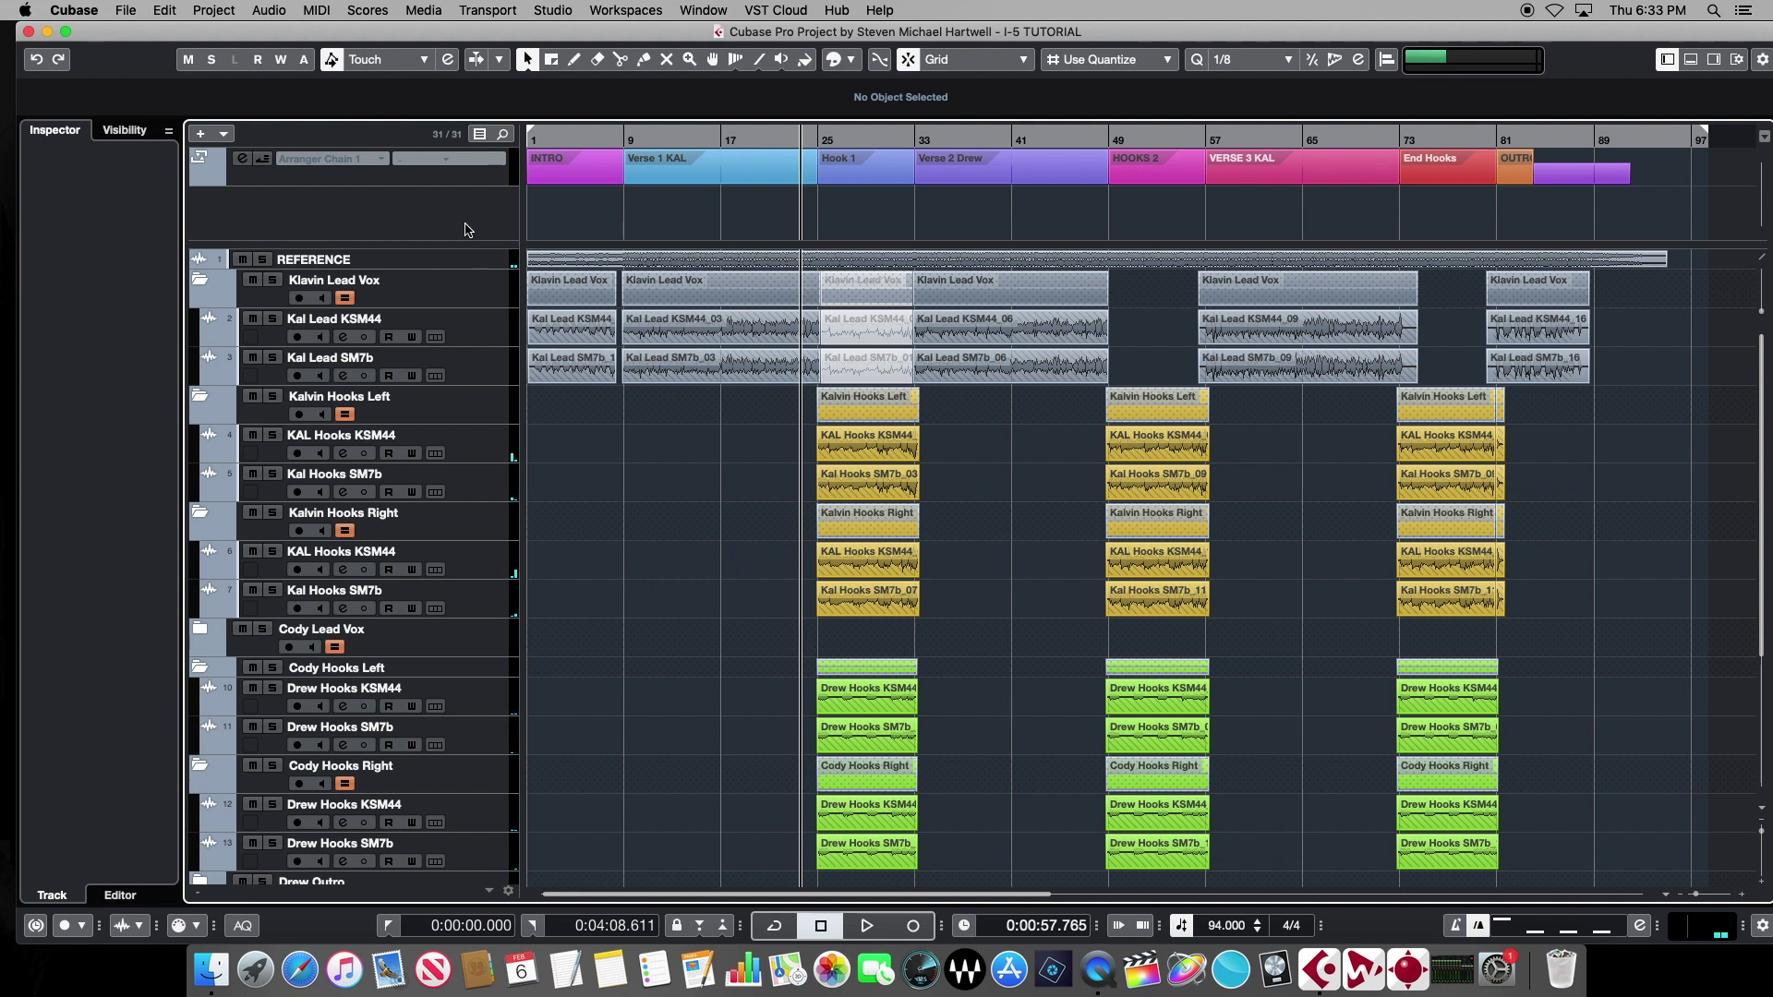
{"action": "key", "text": "F3"}
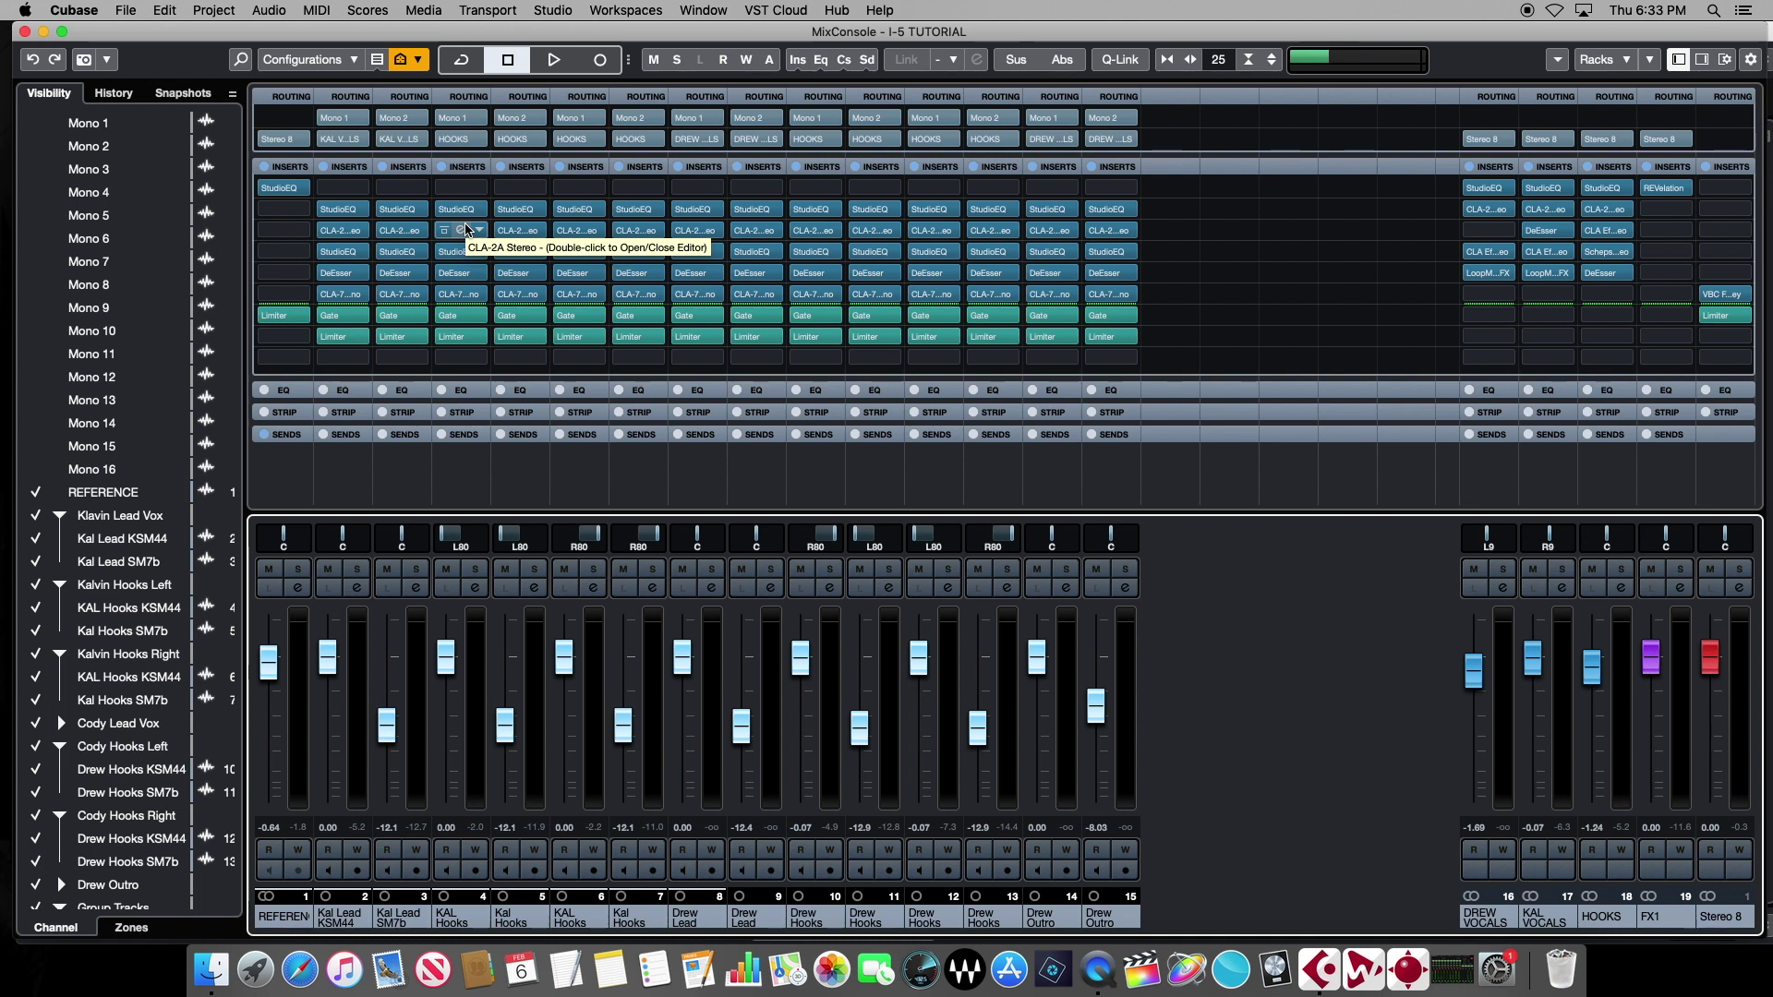
{"action": "key", "text": "F3"}
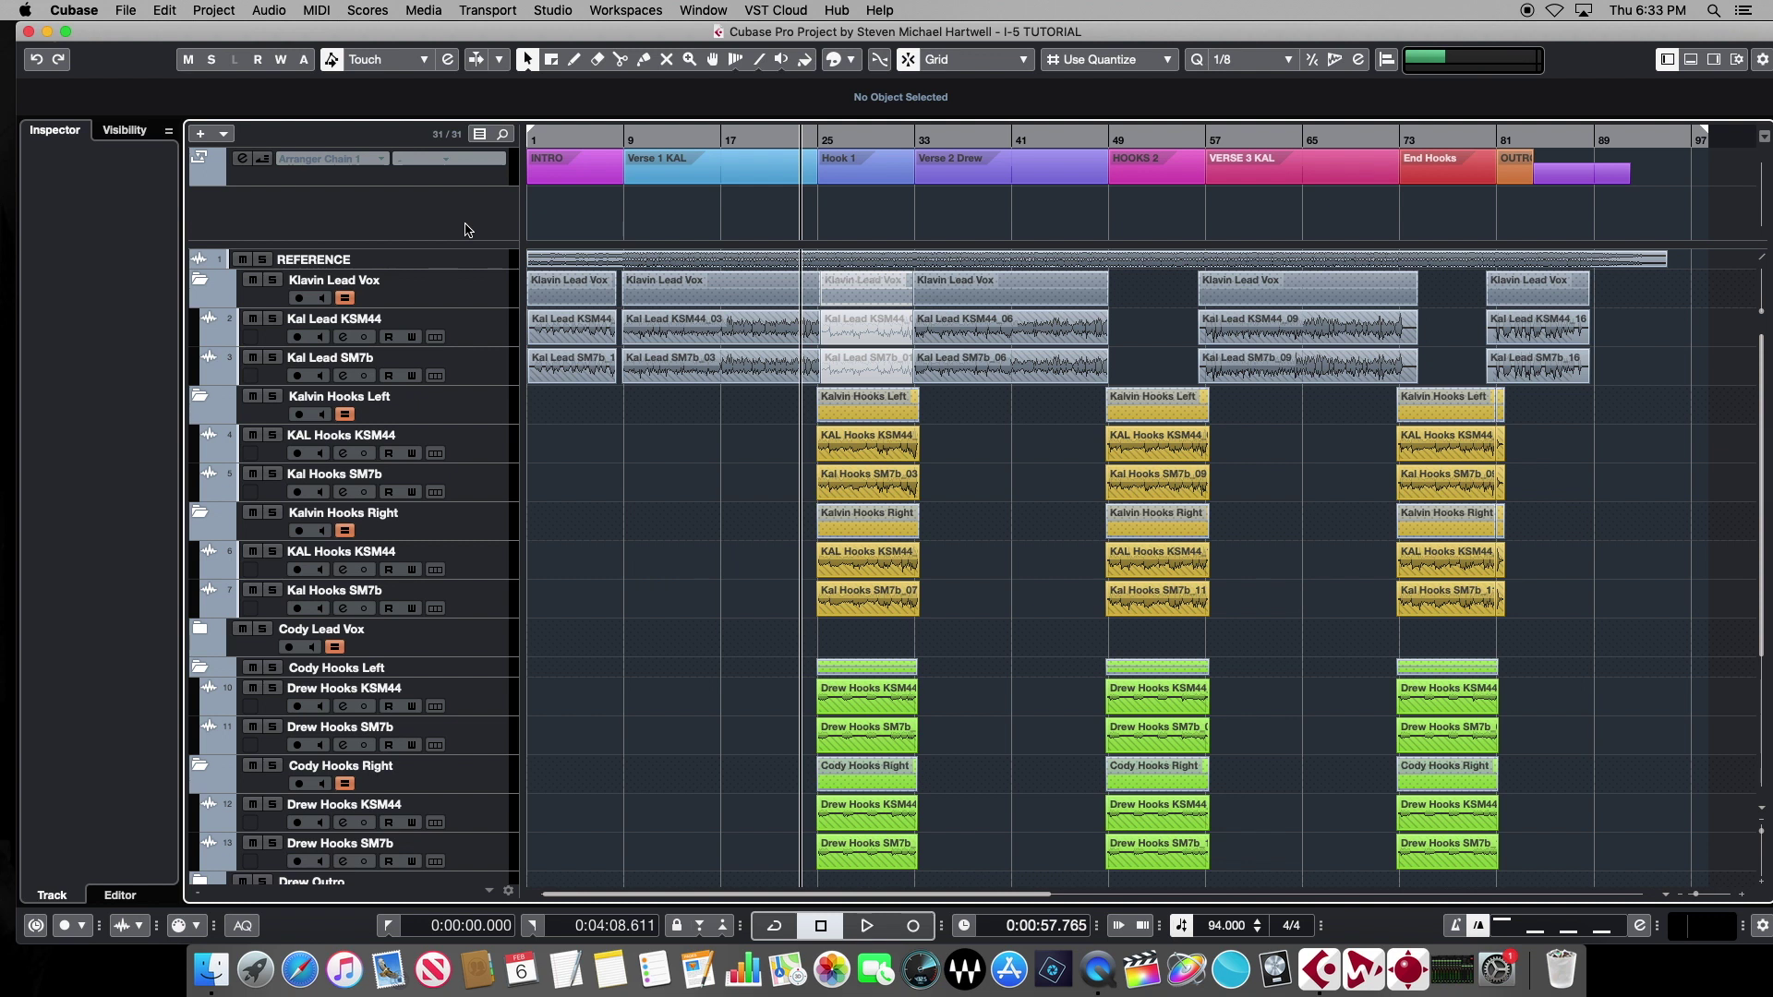
- Delete every event in the project and return the cursor to the start
{"action": "left_click", "coordinate": [467, 230]}
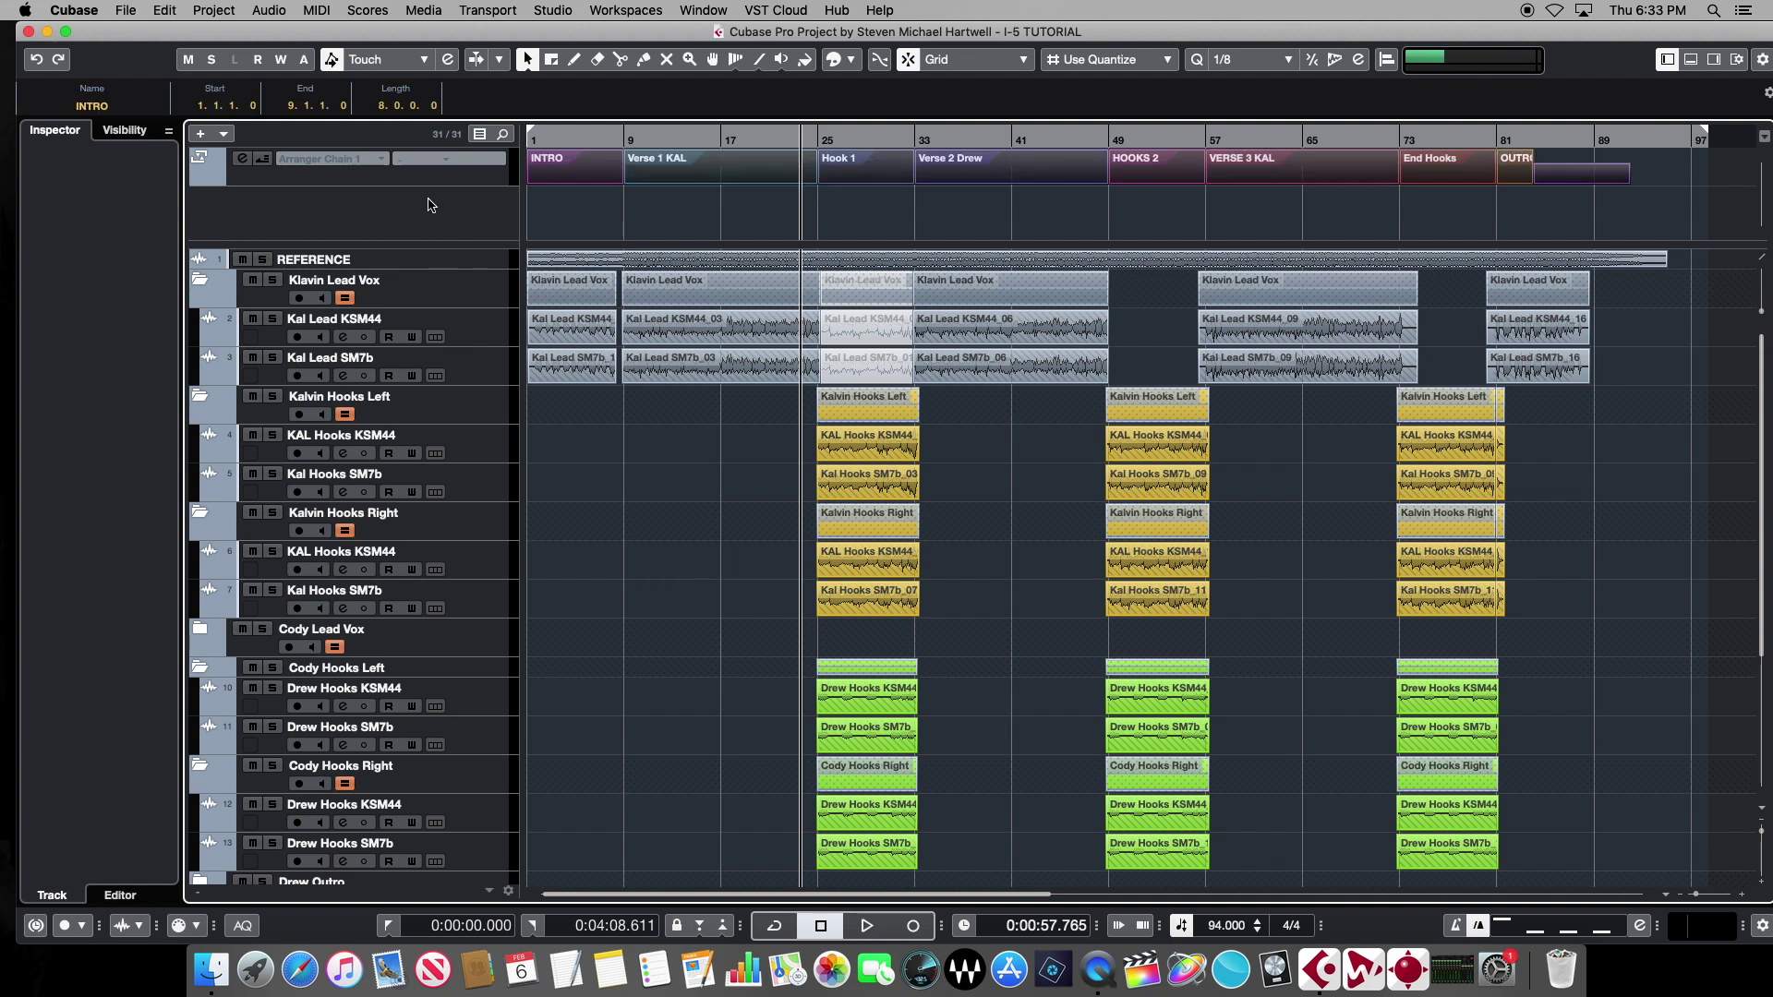
{"action": "left_click", "coordinate": [889, 423]}
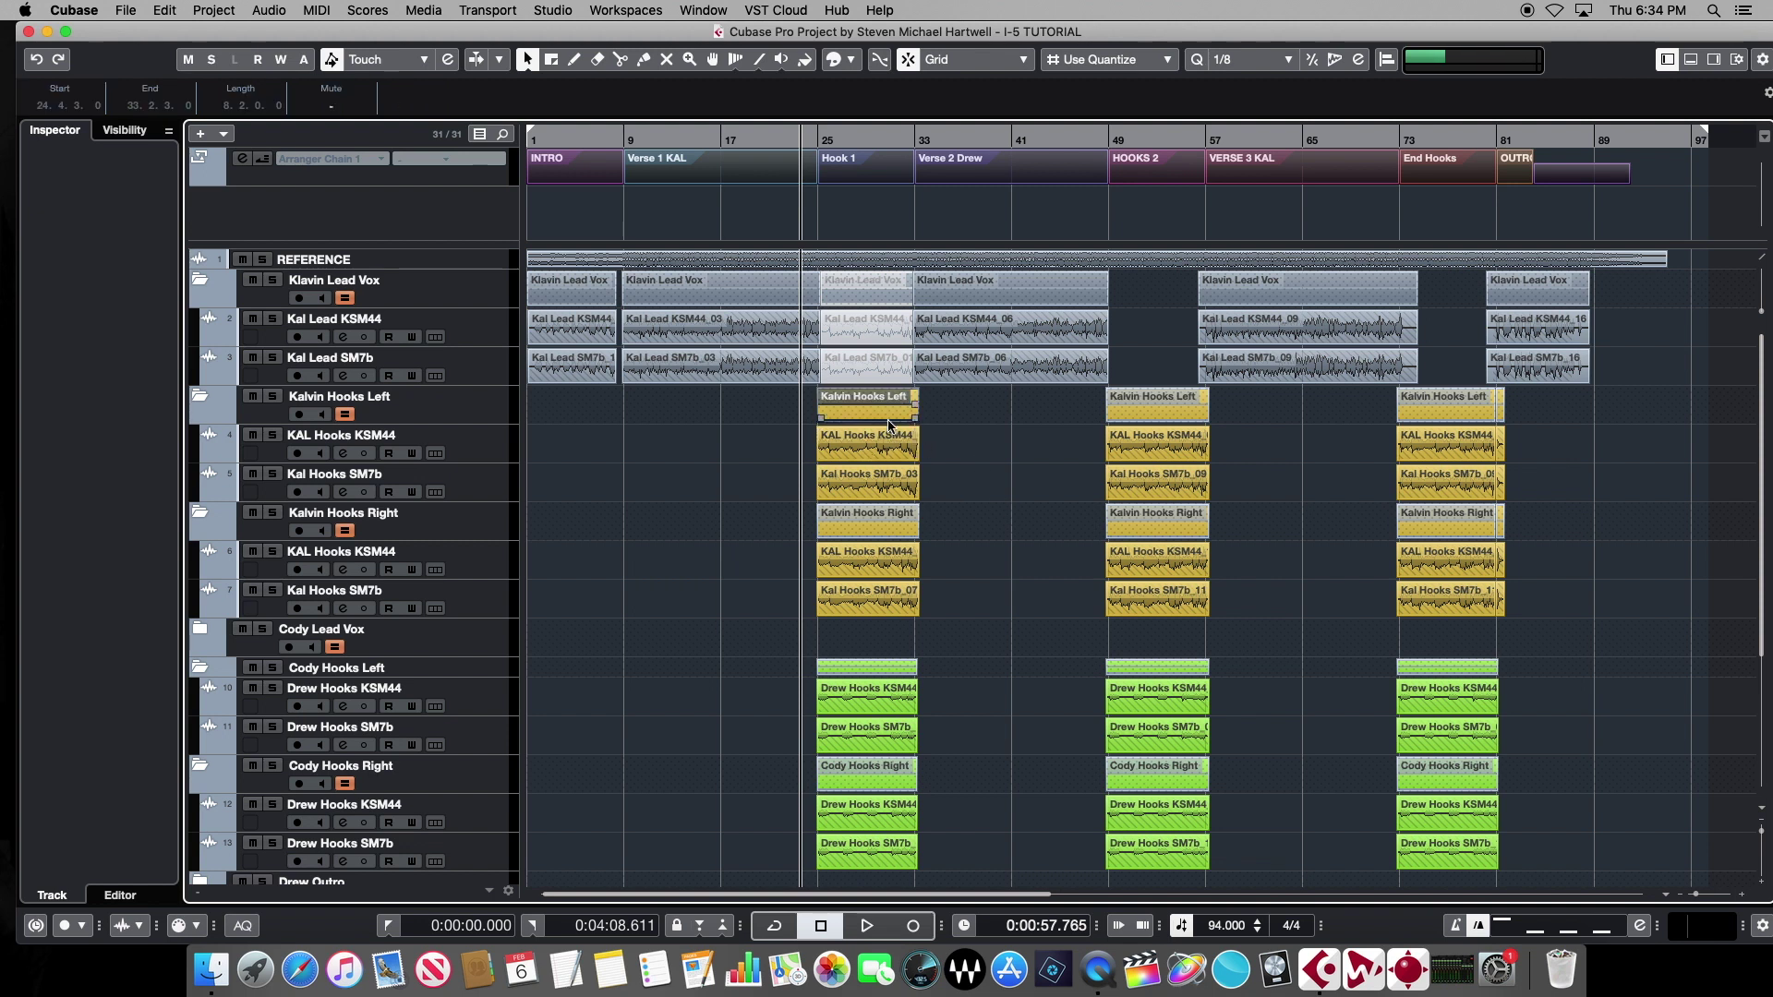
{"action": "key", "text": "super+a"}
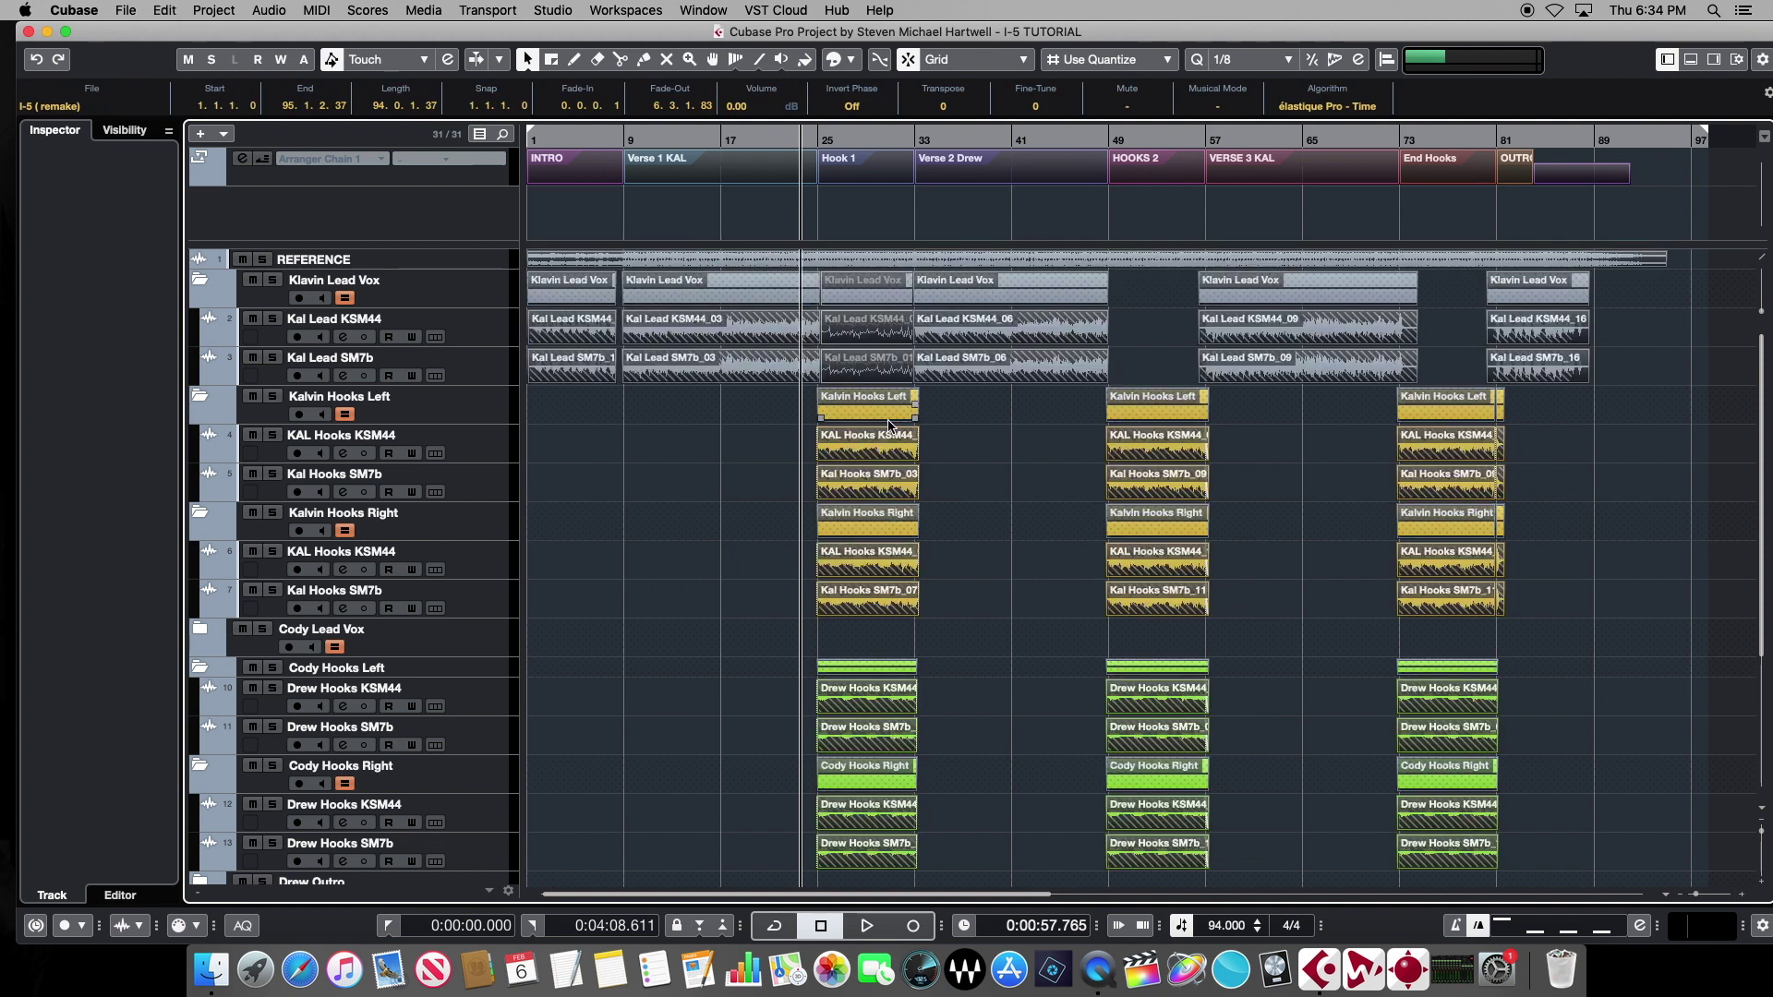
{"action": "key", "text": "Delete"}
{"action": "key", "text": "Home"}
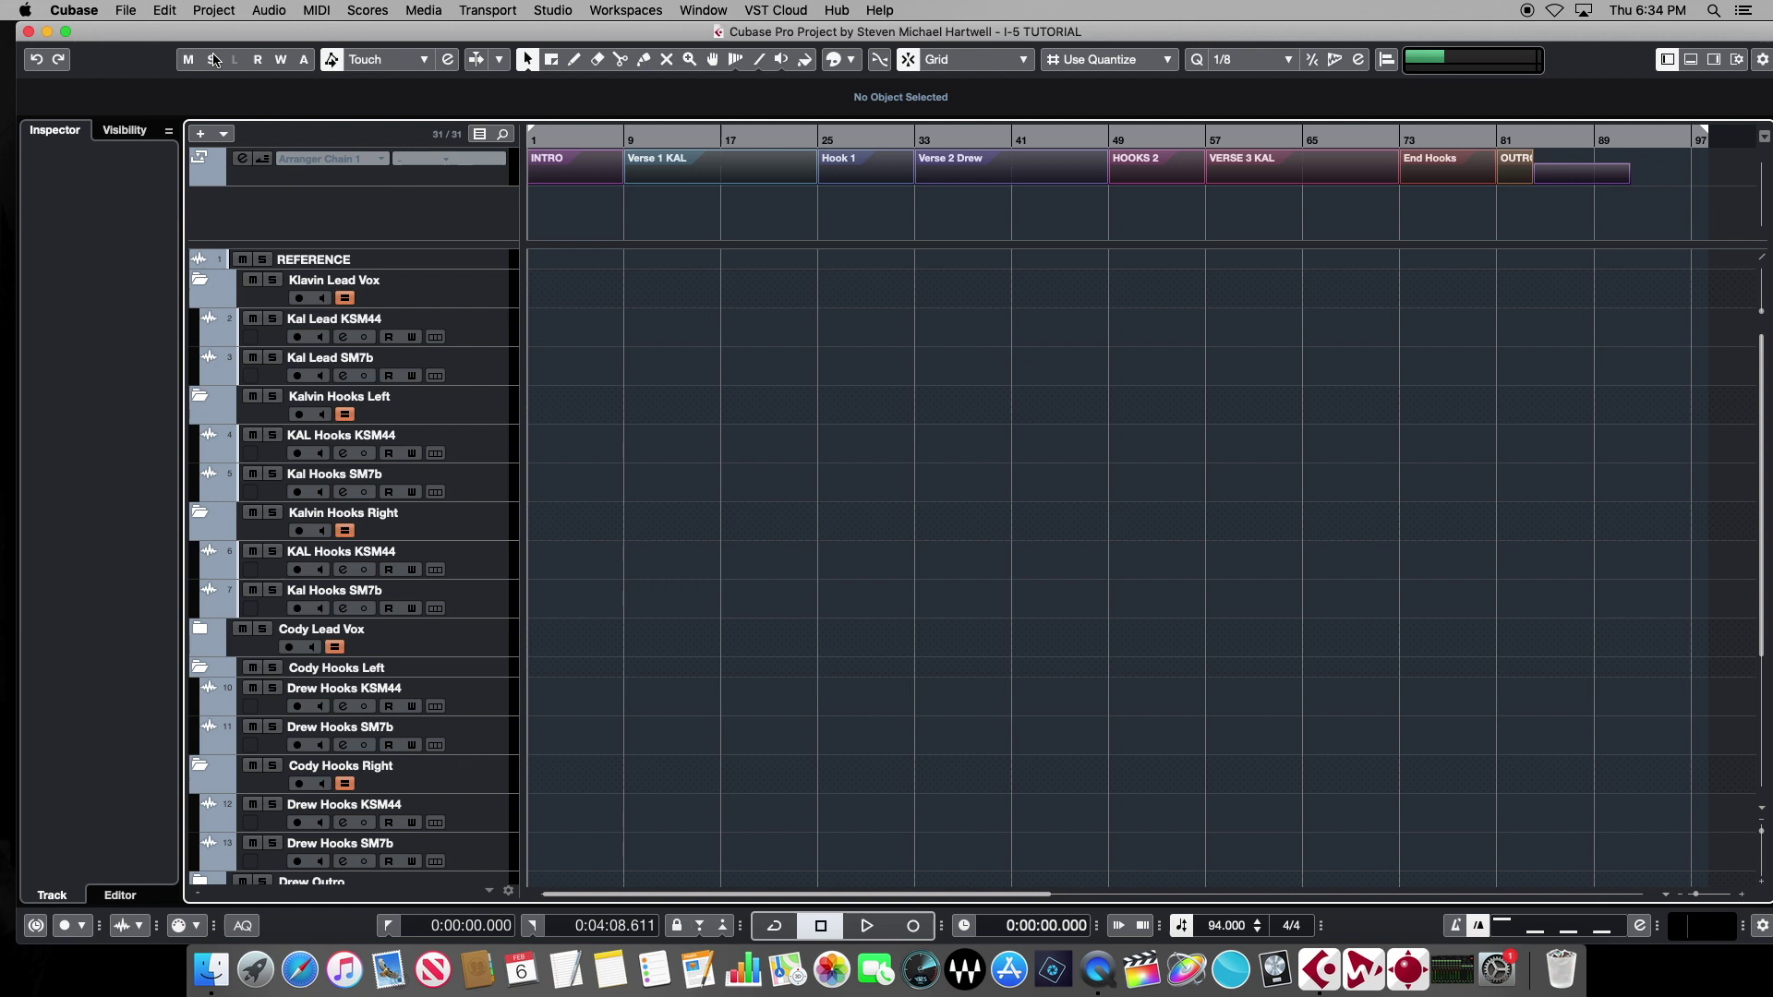
- Save the project as template 'TEMPLATE TEST 1', overwriting the existing file
{"action": "left_click", "coordinate": [126, 10]}
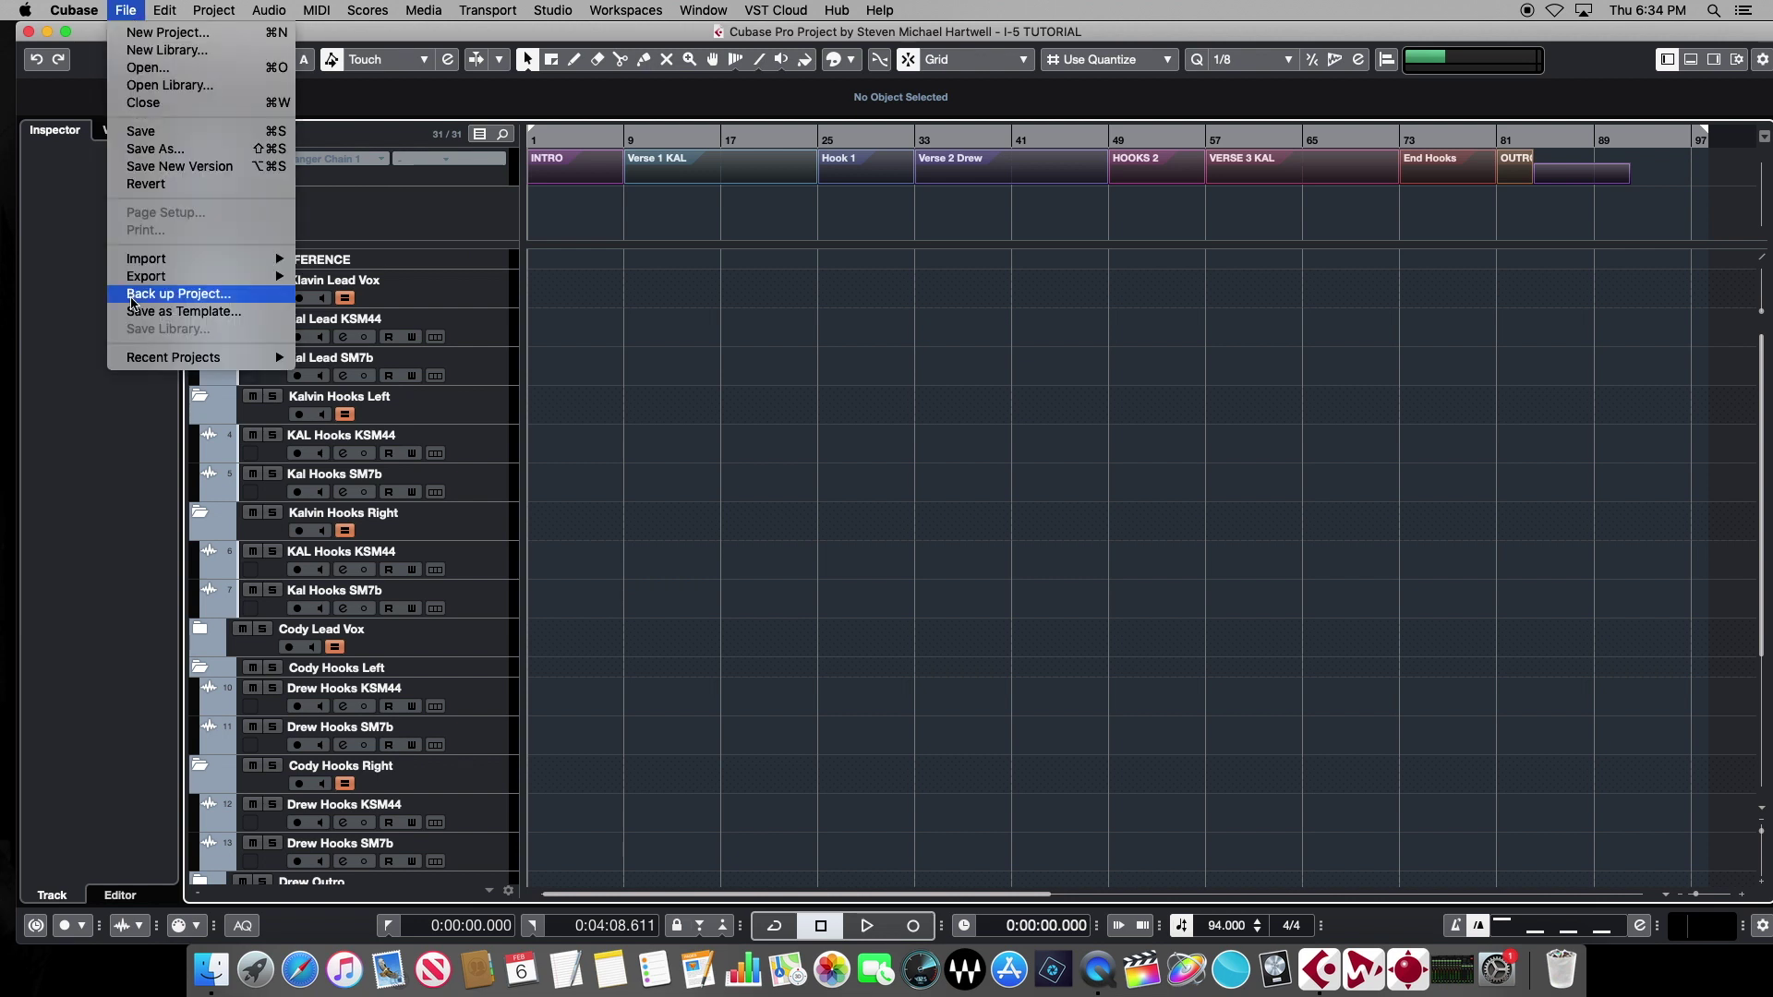
{"action": "left_click", "coordinate": [184, 311]}
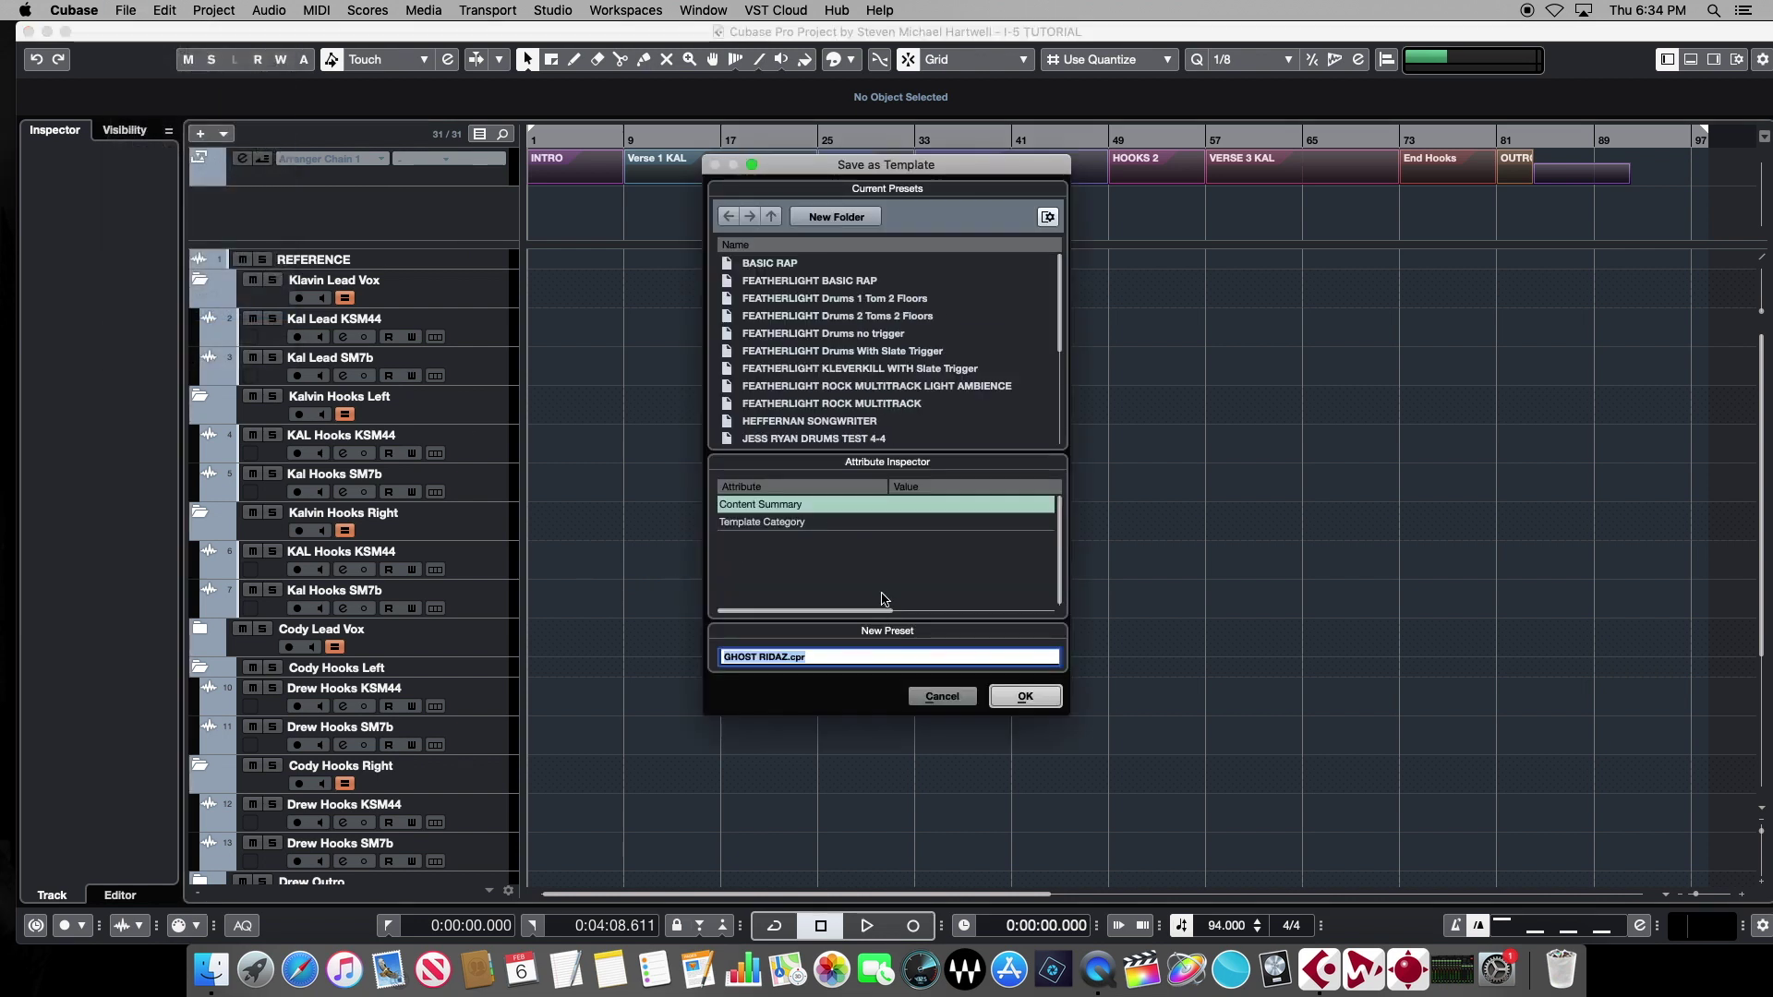
{"action": "type", "text": "TEMPLATE TEST 1"}
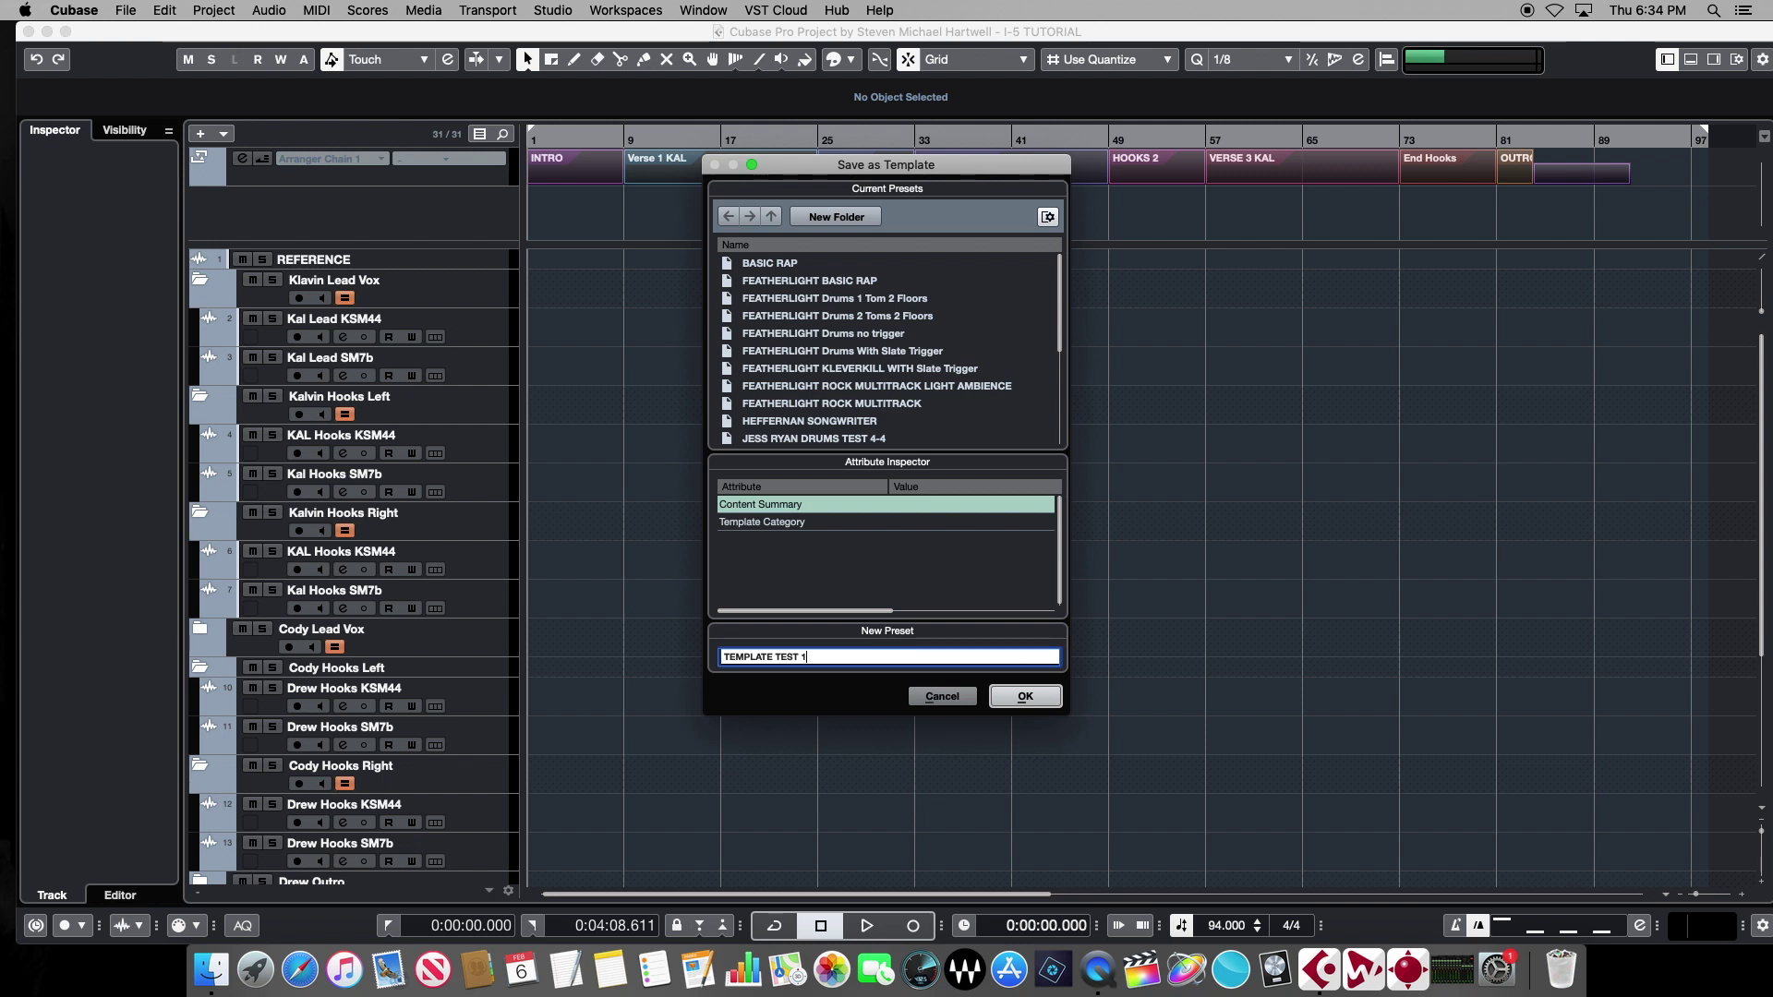
{"action": "left_click", "coordinate": [1025, 697]}
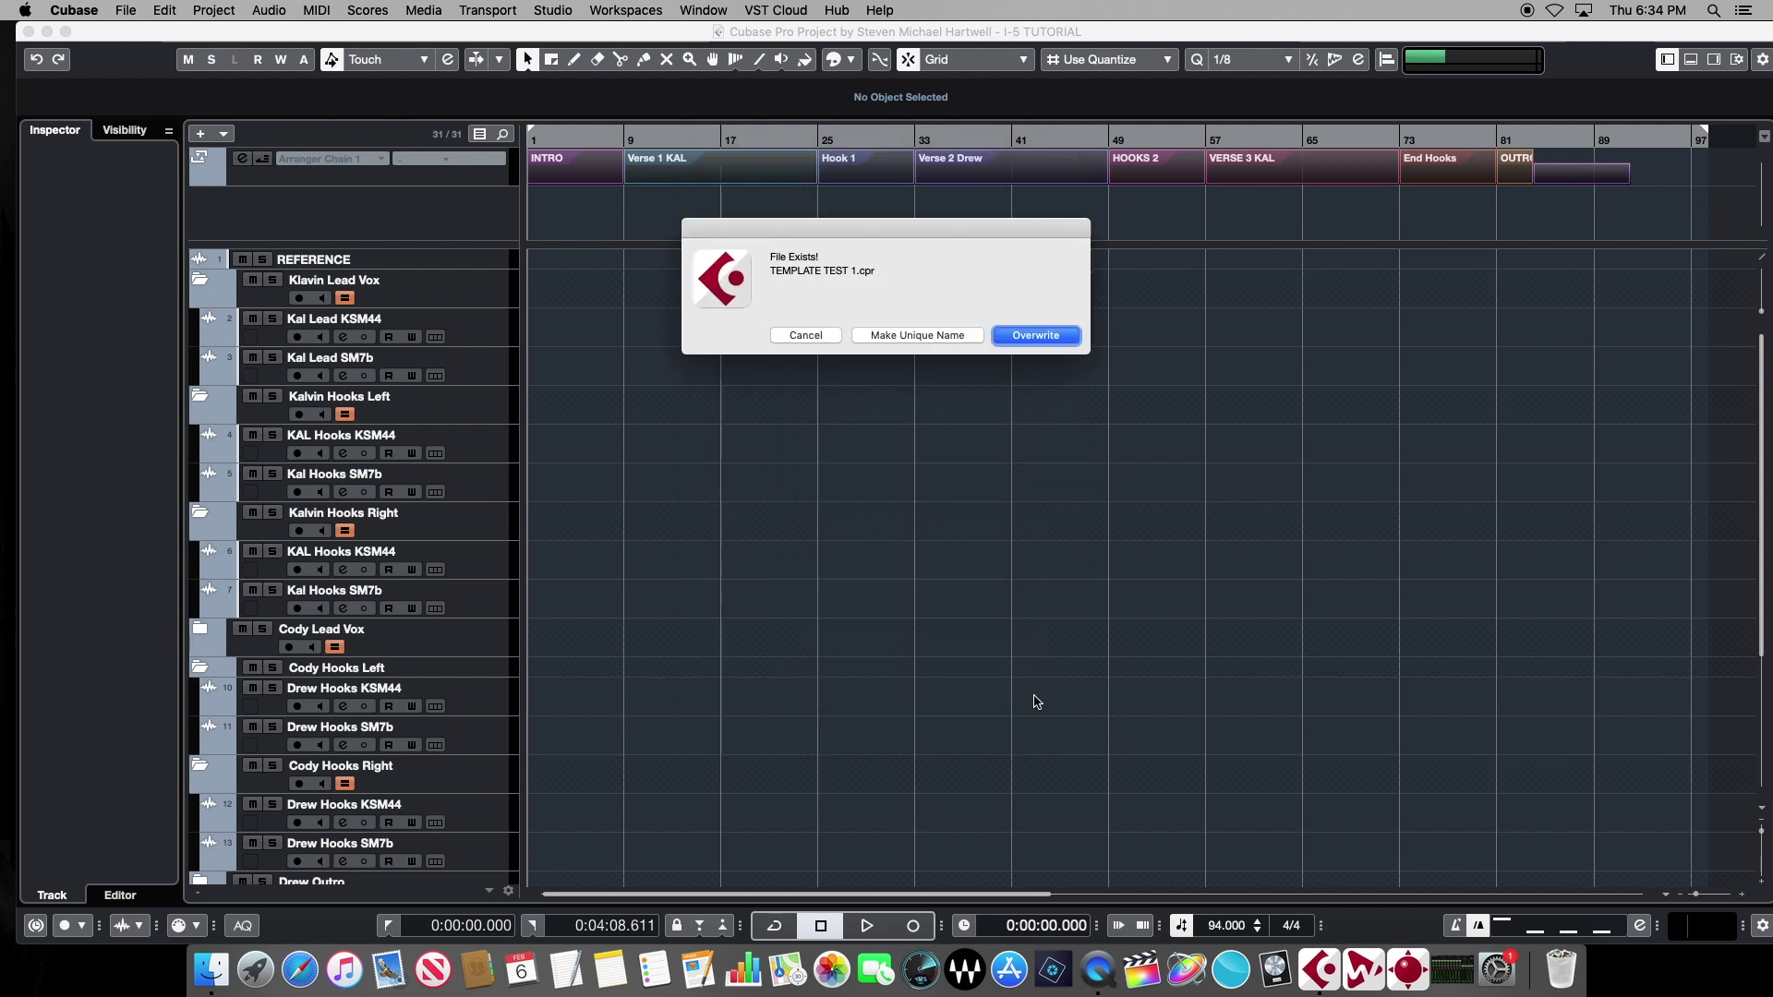
{"action": "left_click", "coordinate": [1034, 337]}
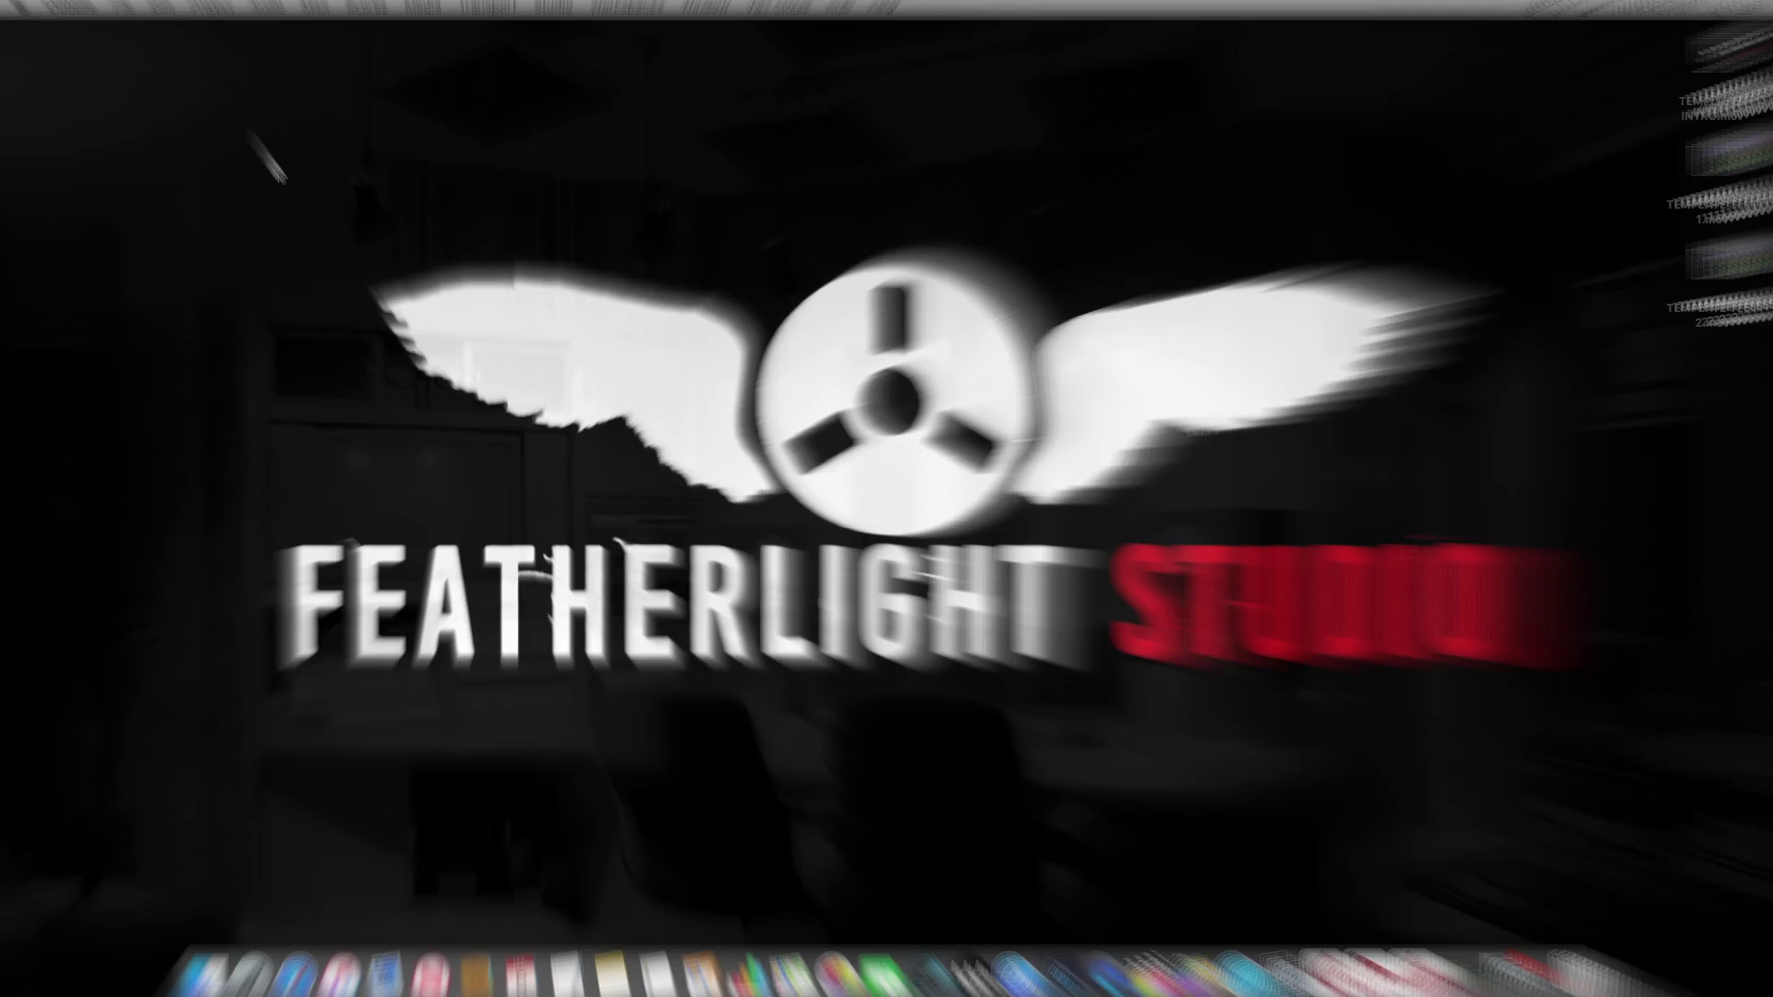
- Create a new project from the TEMPLATE TEST 1 template
{"action": "left_click", "coordinate": [125, 11]}
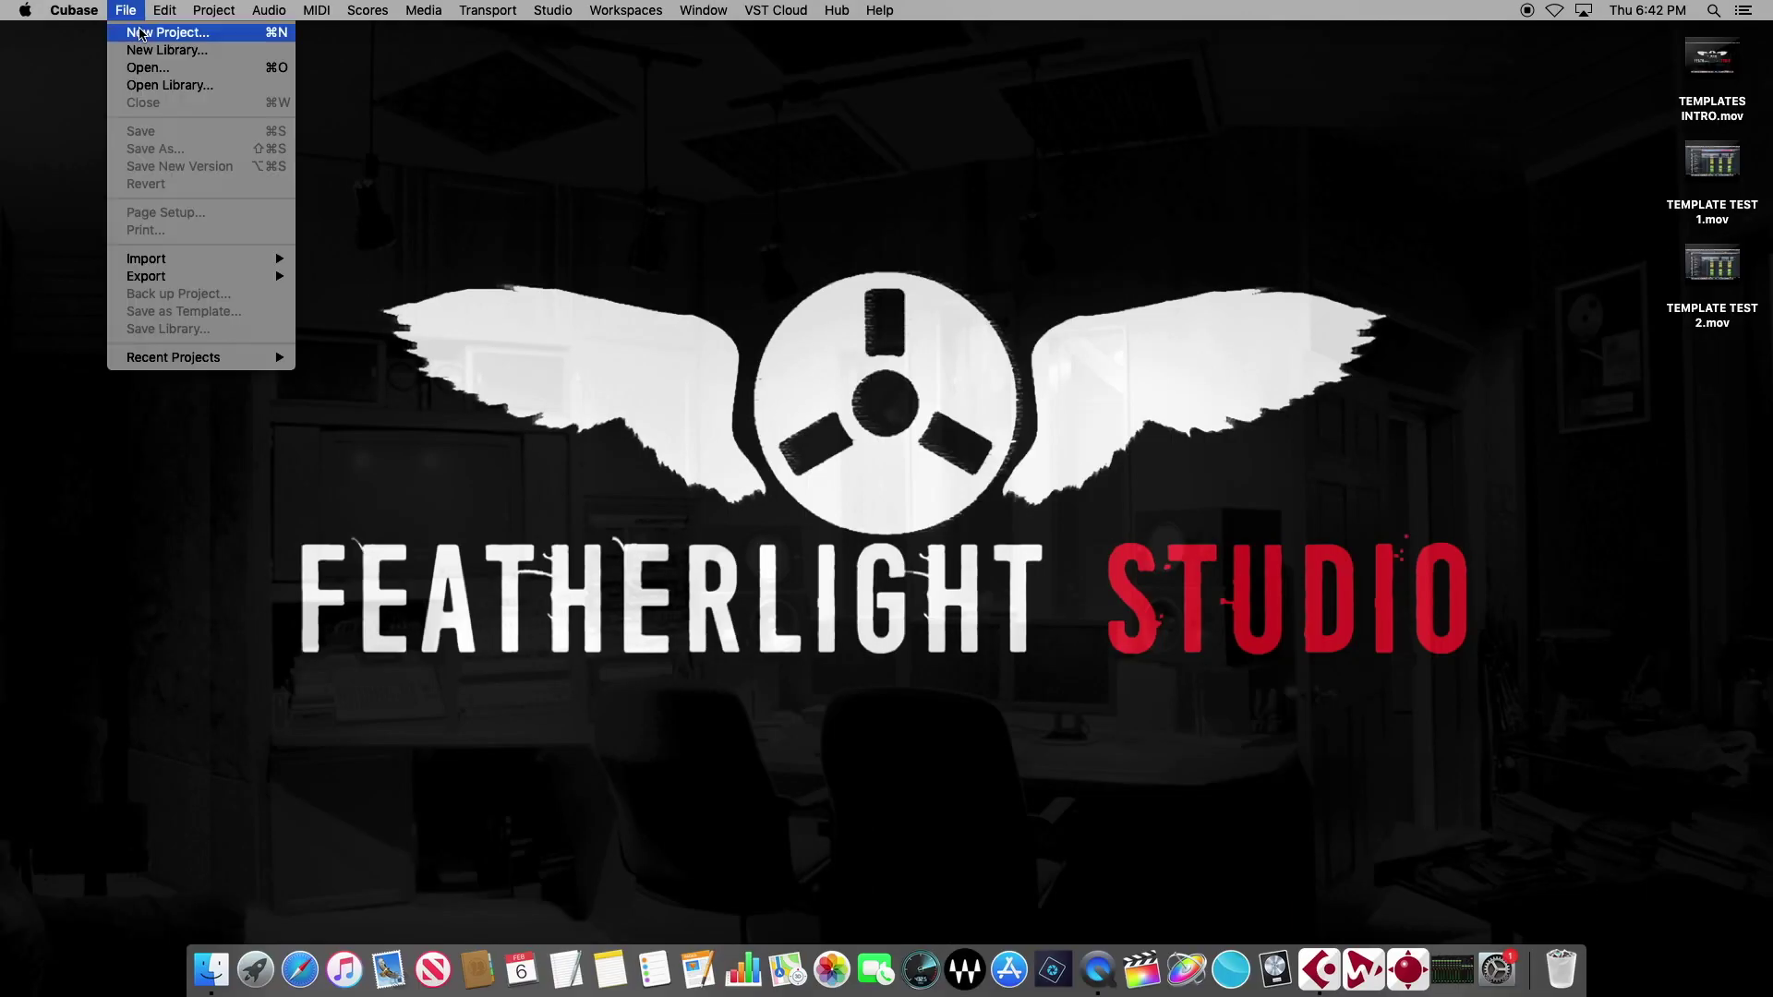
{"action": "left_click", "coordinate": [140, 33]}
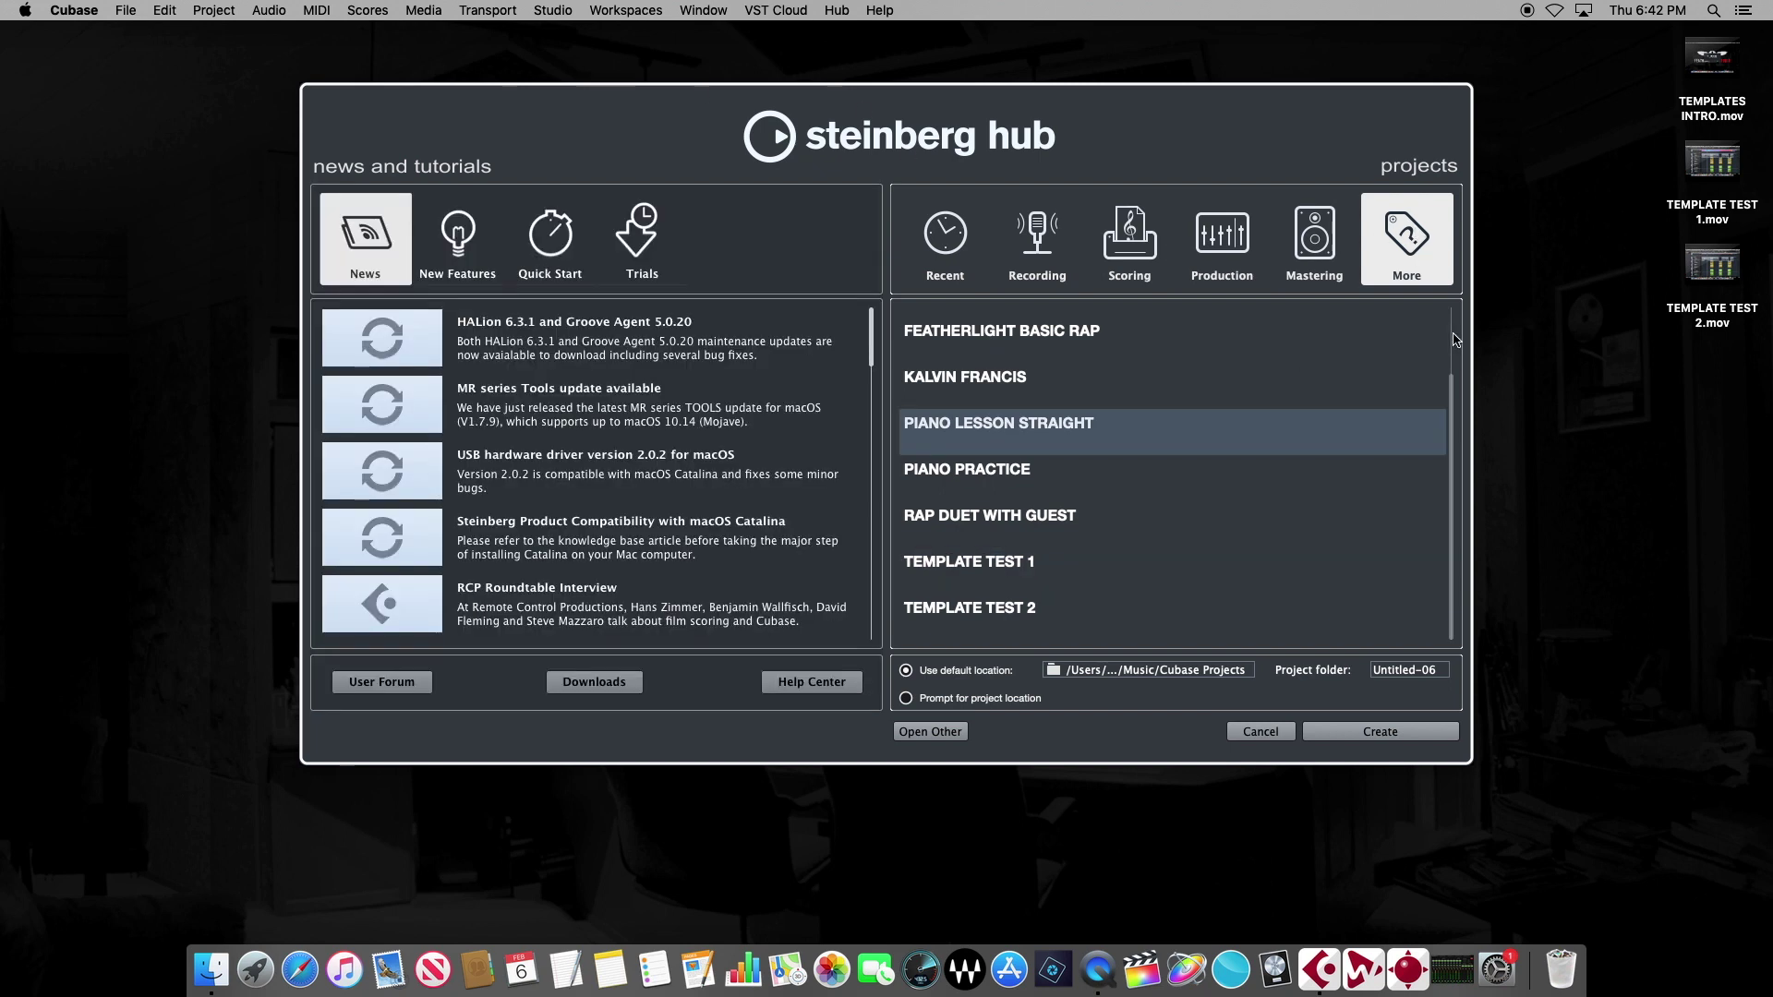
{"action": "mouse_move", "coordinate": [1454, 390]}
{"action": "left_mouse_down"}
{"action": "mouse_move", "coordinate": [1454, 323]}
{"action": "mouse_move", "coordinate": [1453, 355]}
{"action": "left_mouse_up"}
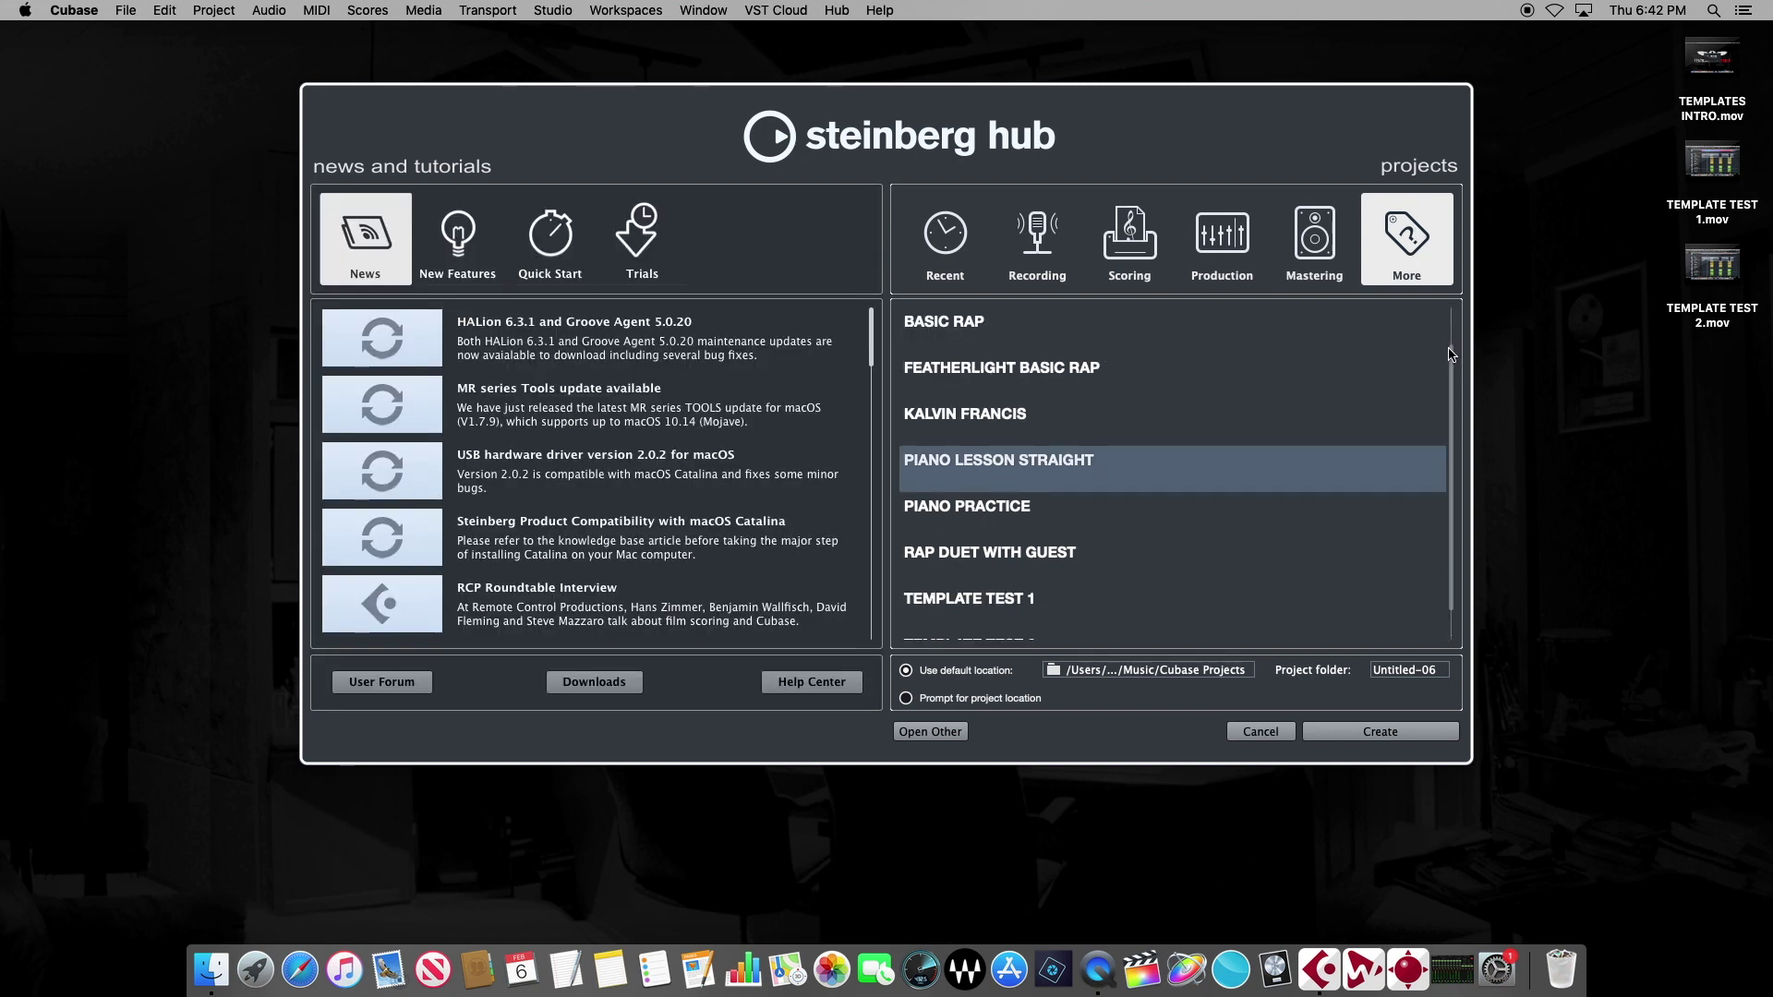
{"action": "left_click", "coordinate": [974, 607]}
{"action": "left_click", "coordinate": [1358, 734]}
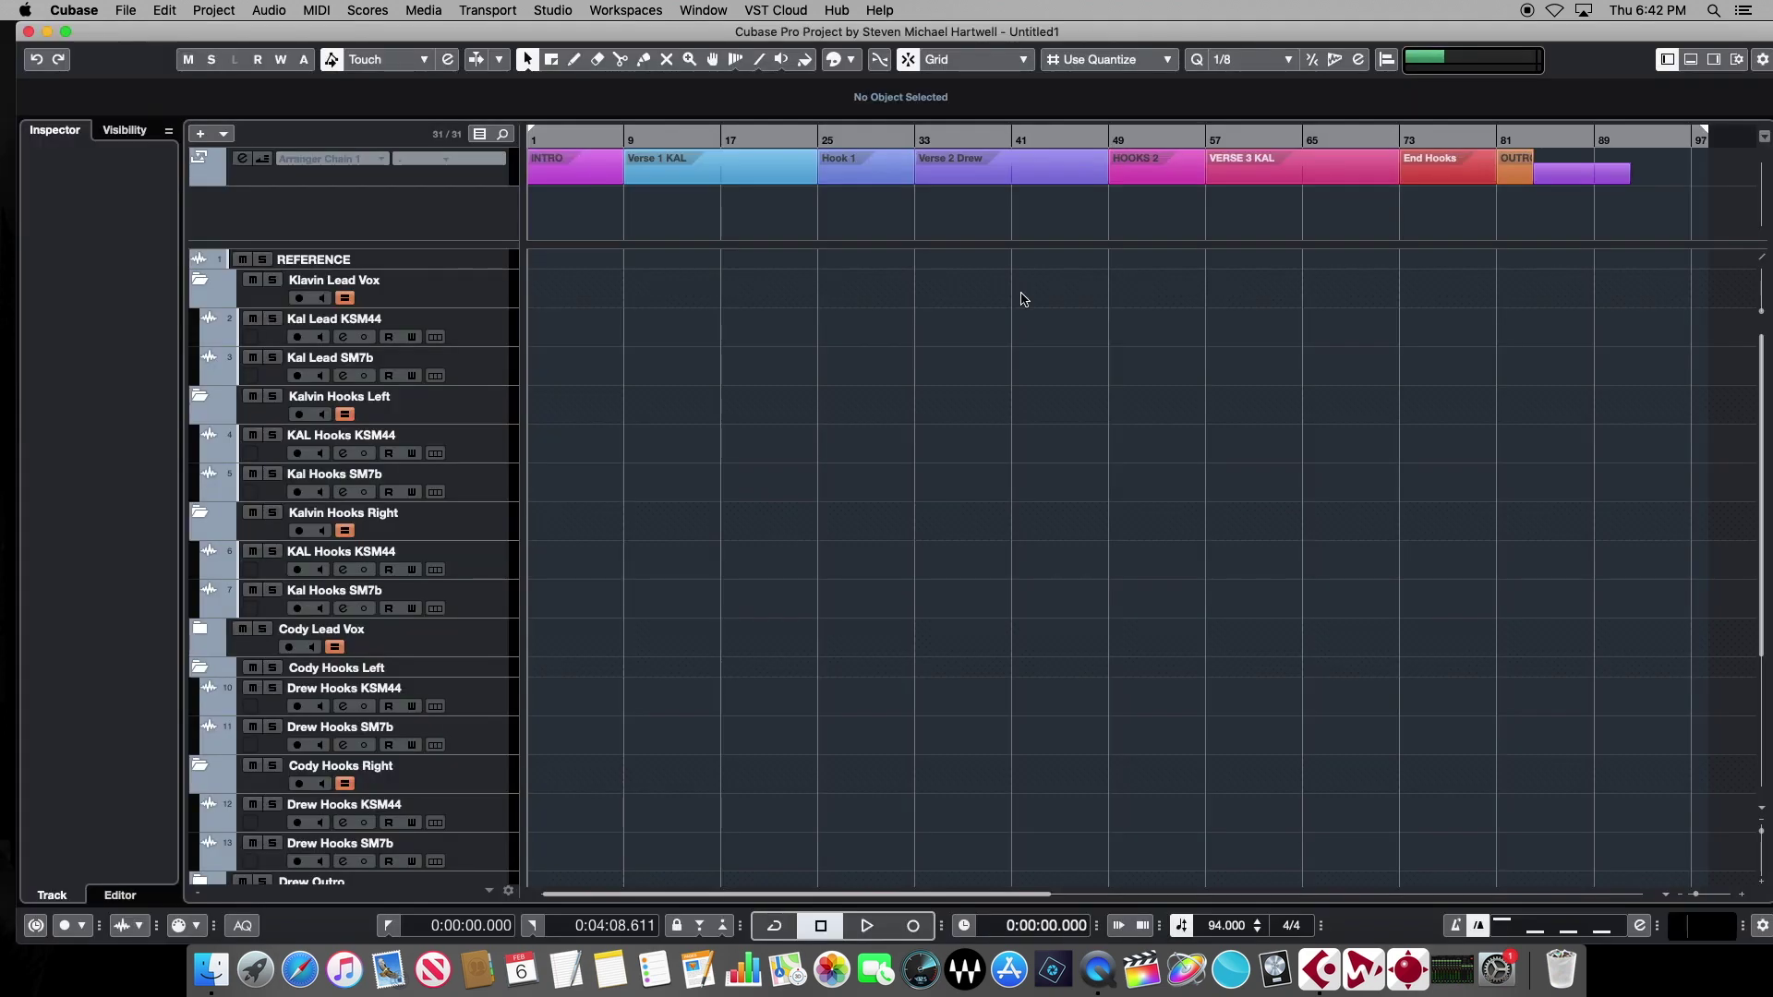
- Check in the MixConsole that the template's effects were kept
{"action": "key", "text": "F3"}
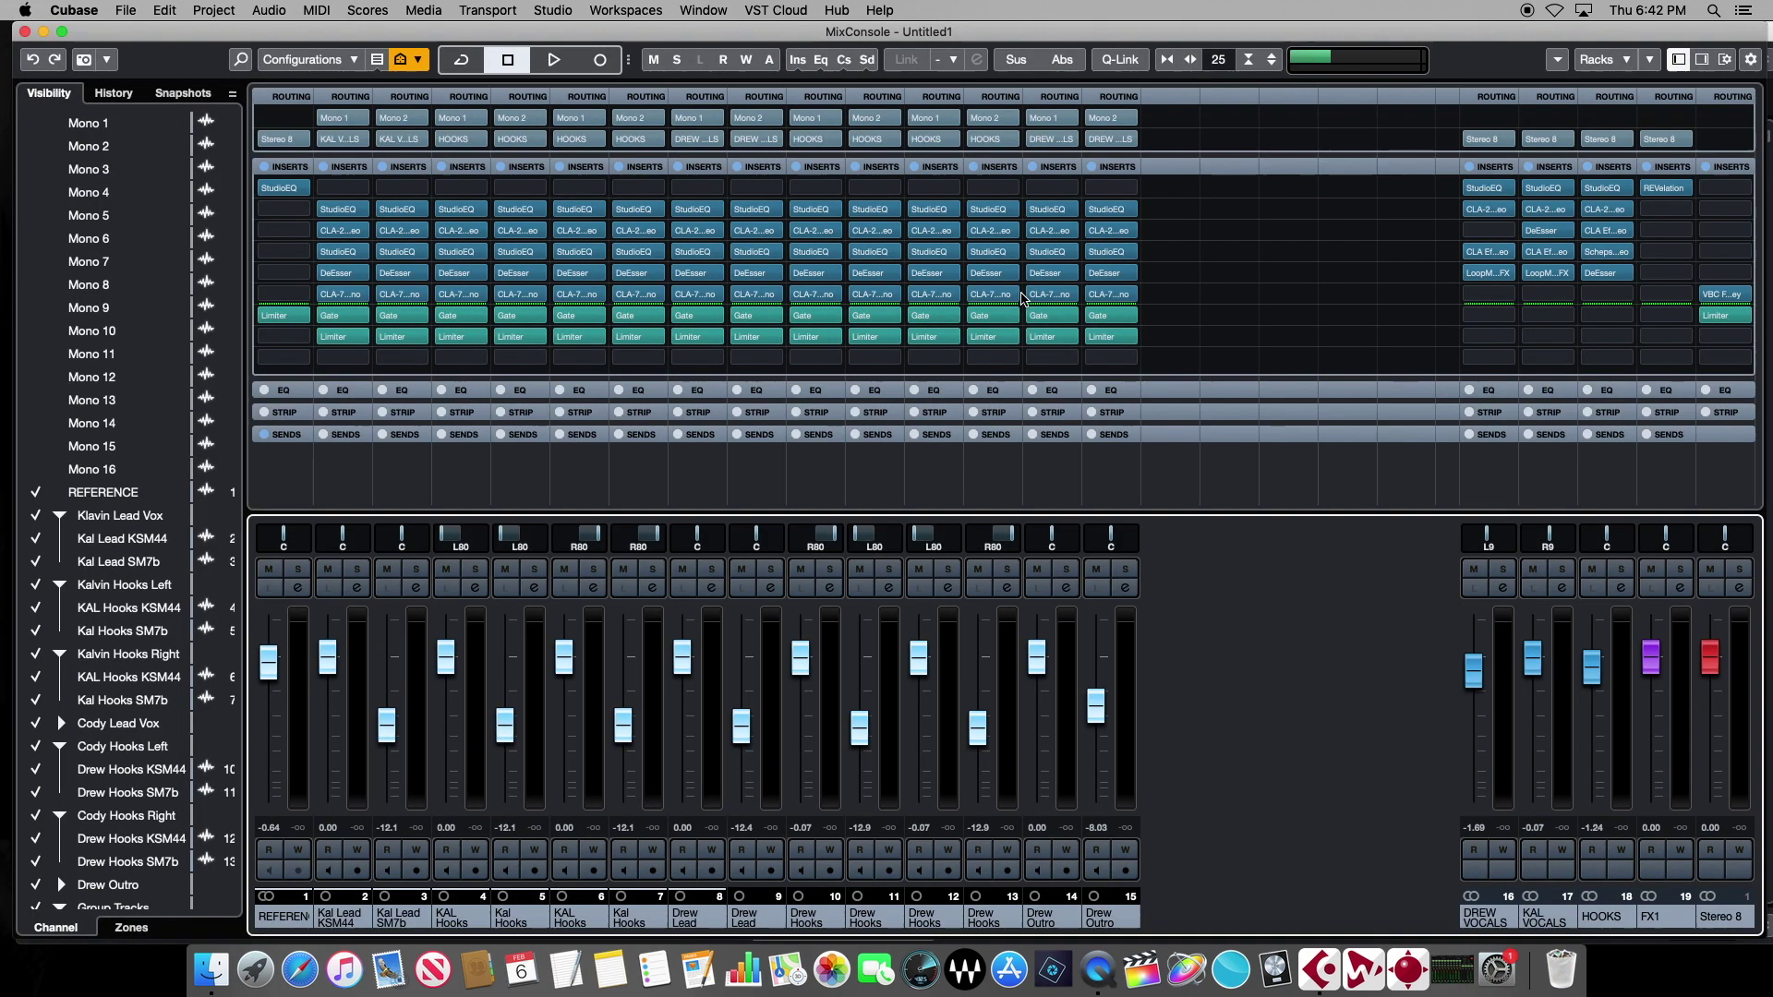
{"action": "key", "text": "F3"}
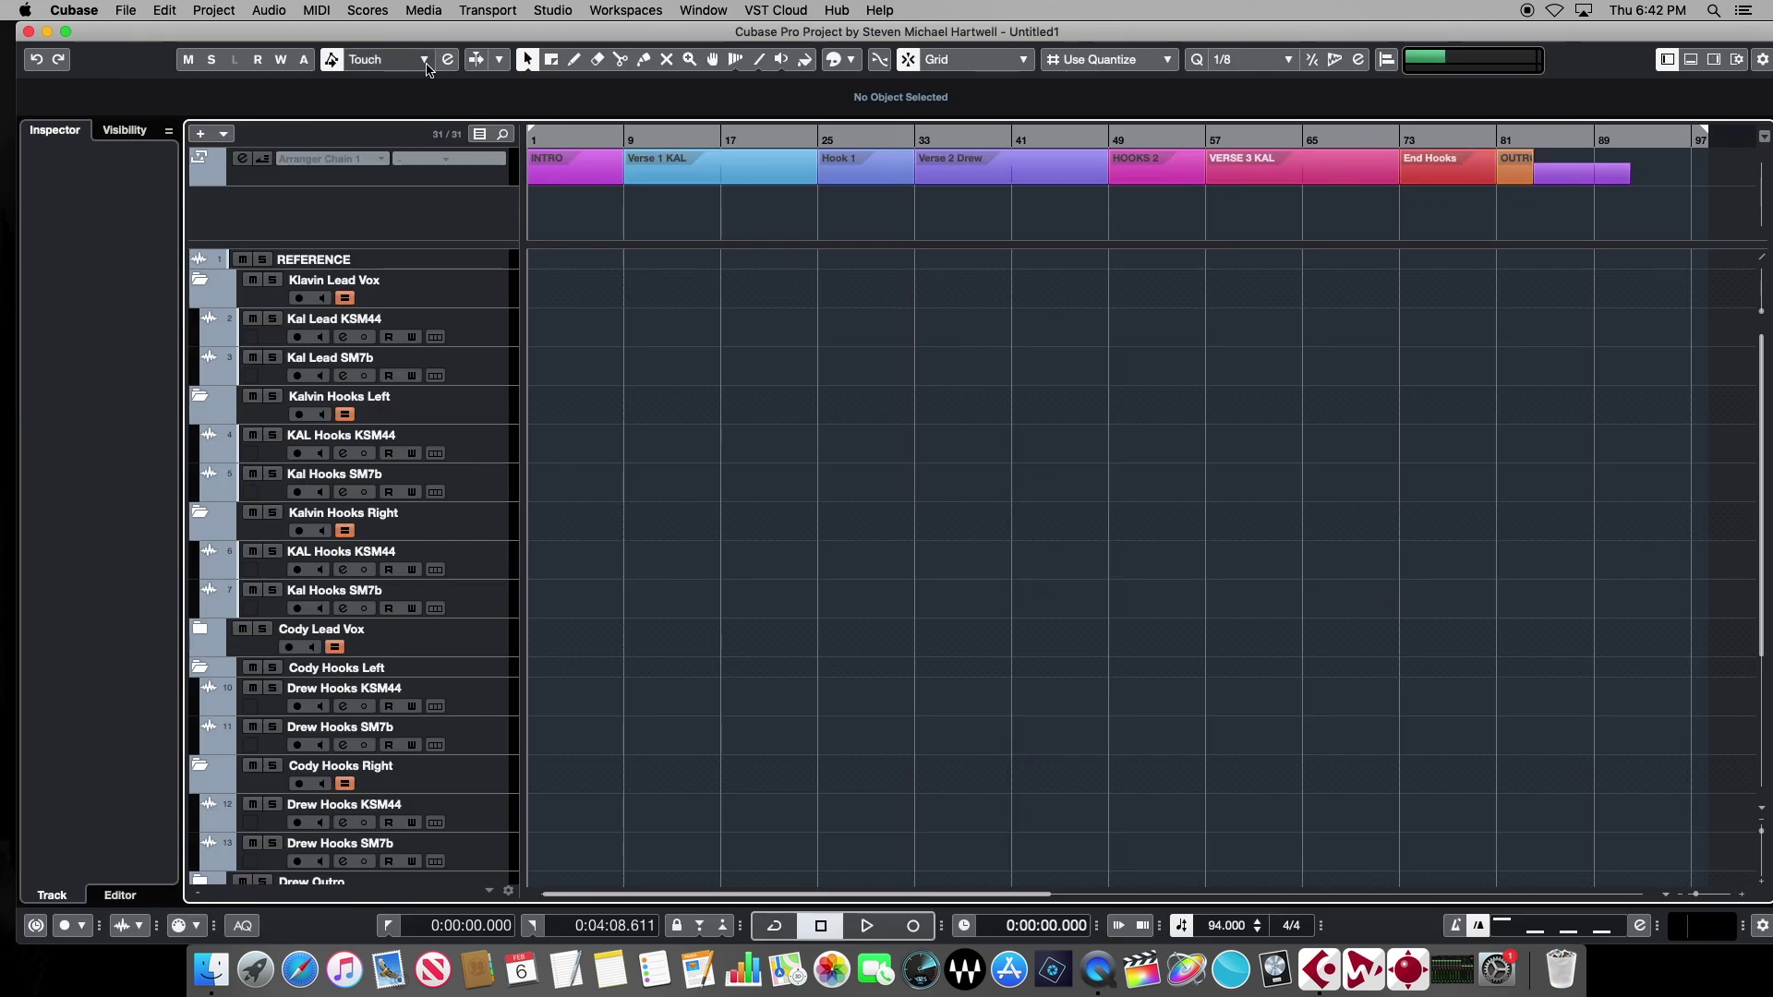
{"action": "left_click", "coordinate": [425, 10]}
- Open the Pool and scroll through the old-project audio files it still lists
{"action": "left_click", "coordinate": [462, 32]}
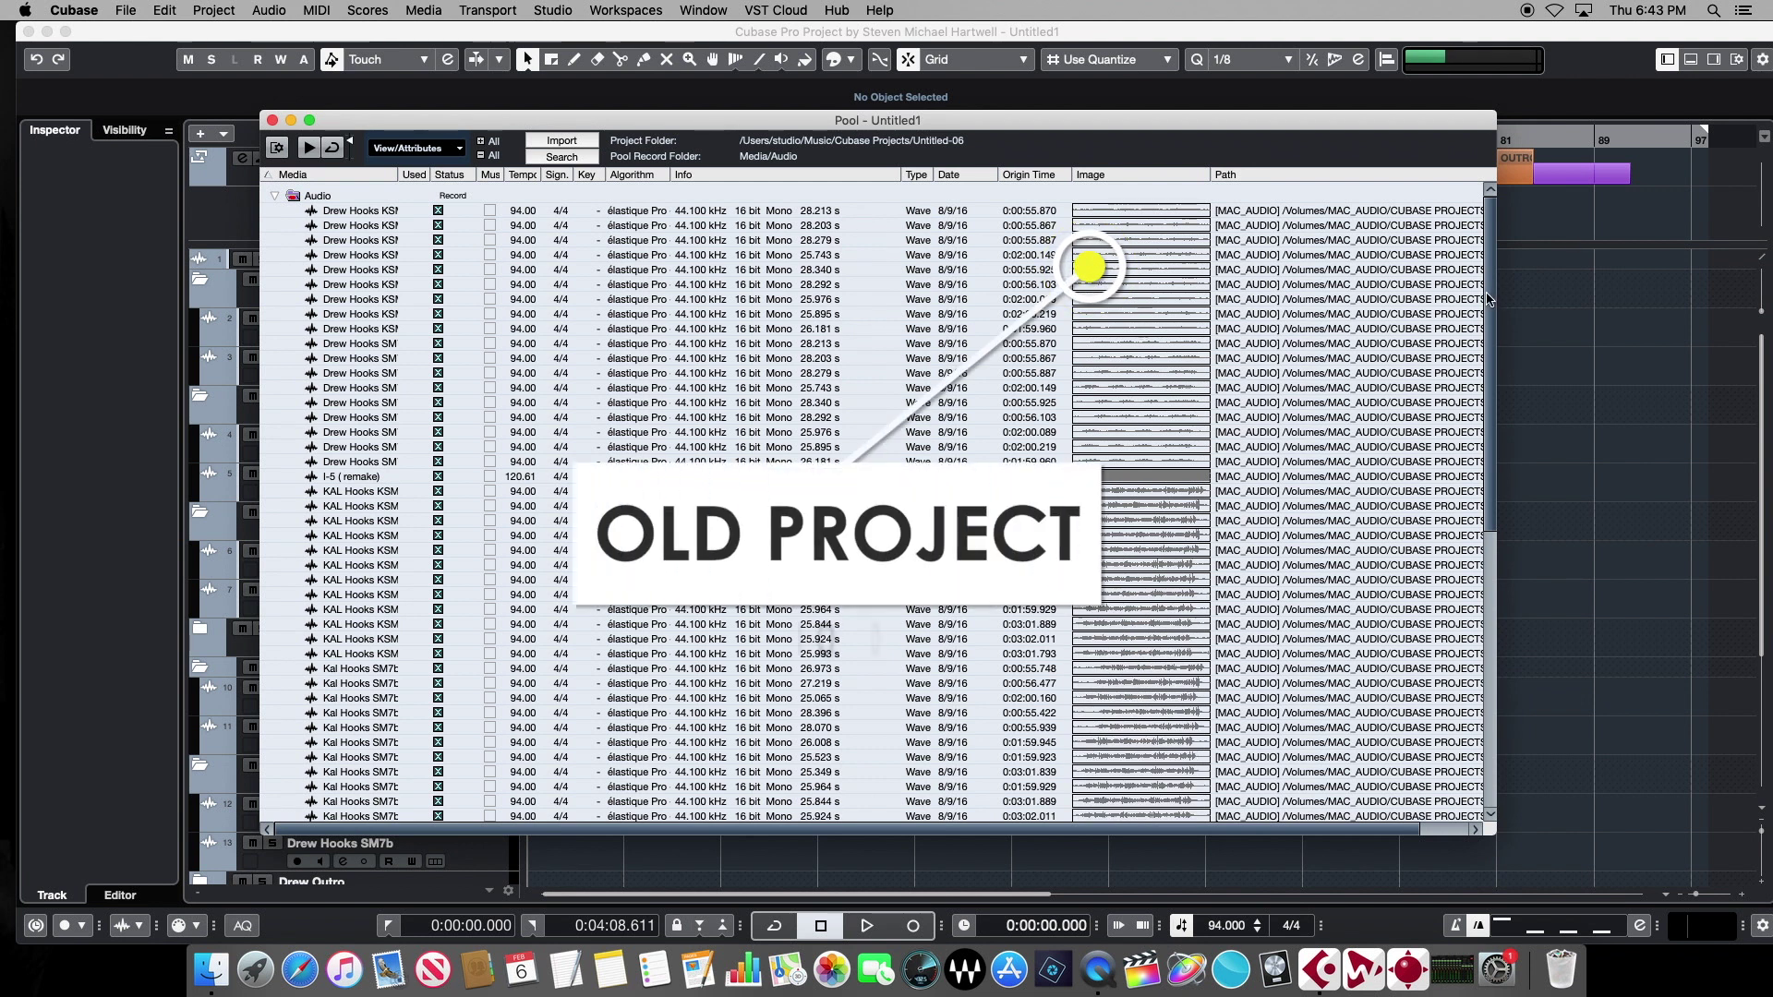
{"action": "mouse_move", "coordinate": [1492, 301]}
{"action": "left_mouse_down"}
{"action": "mouse_move", "coordinate": [1514, 627]}
{"action": "mouse_move", "coordinate": [1476, 259]}
{"action": "left_mouse_up"}
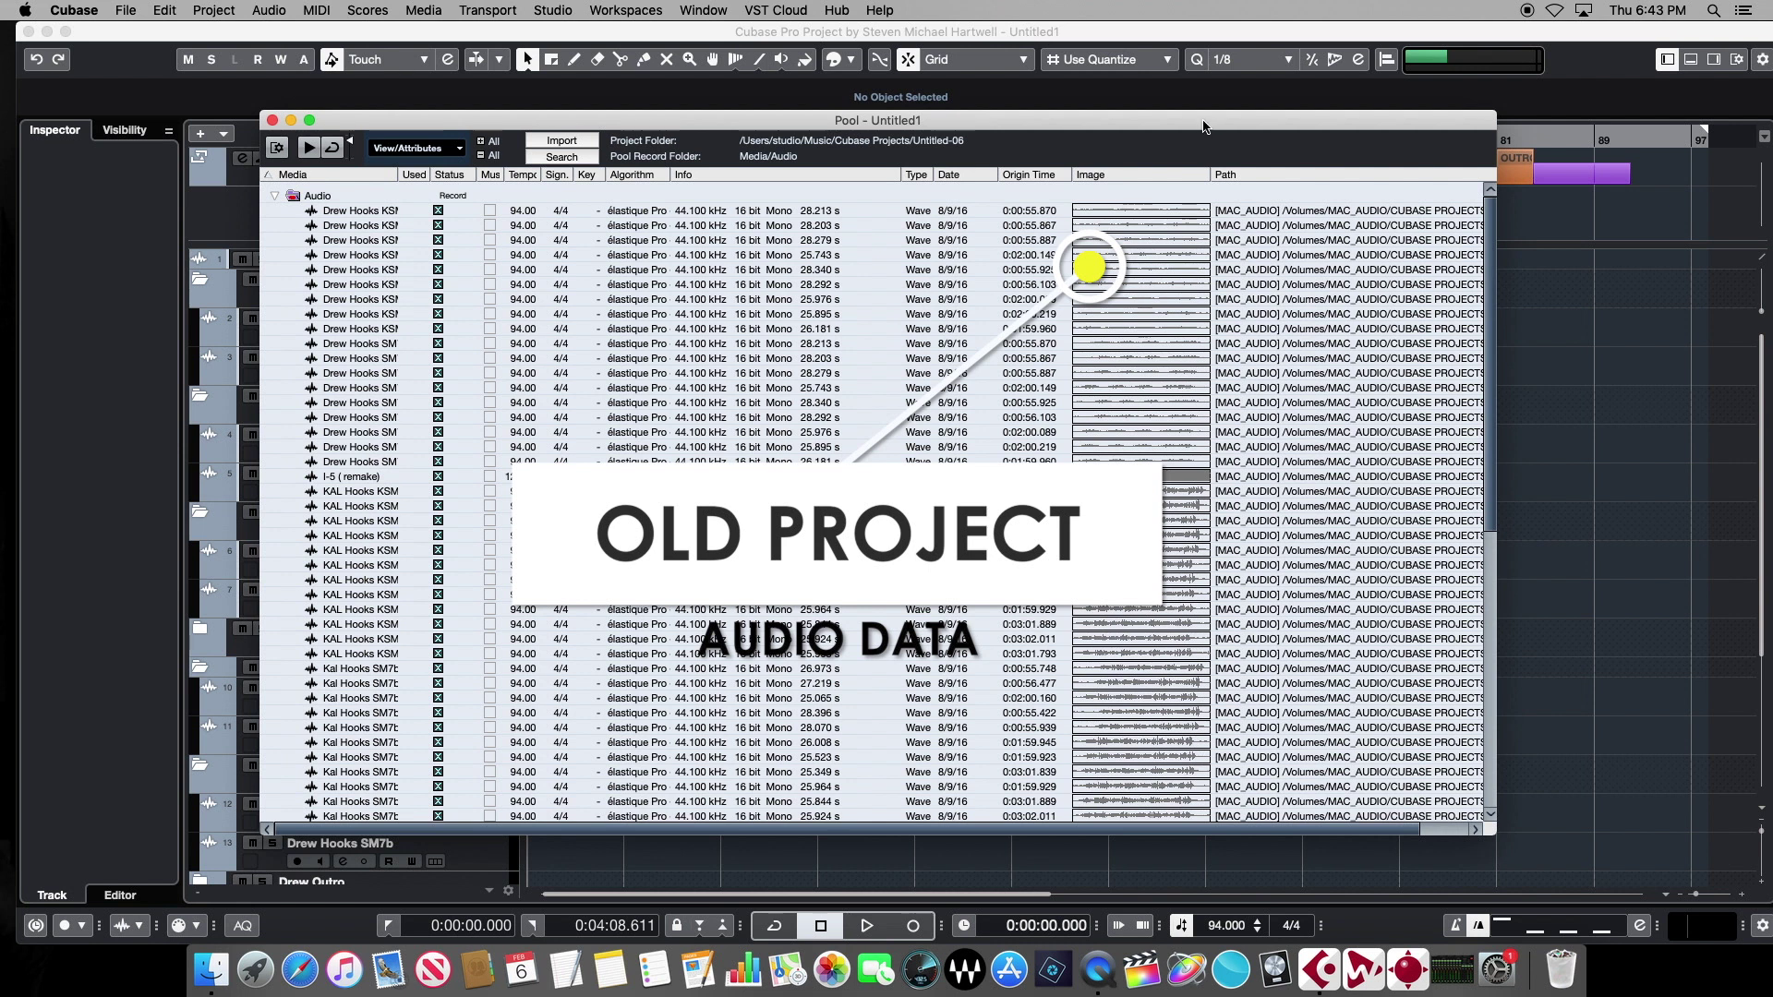
{"action": "left_click_drag", "start_coordinate": [1198, 128], "coordinate": [1205, 120]}
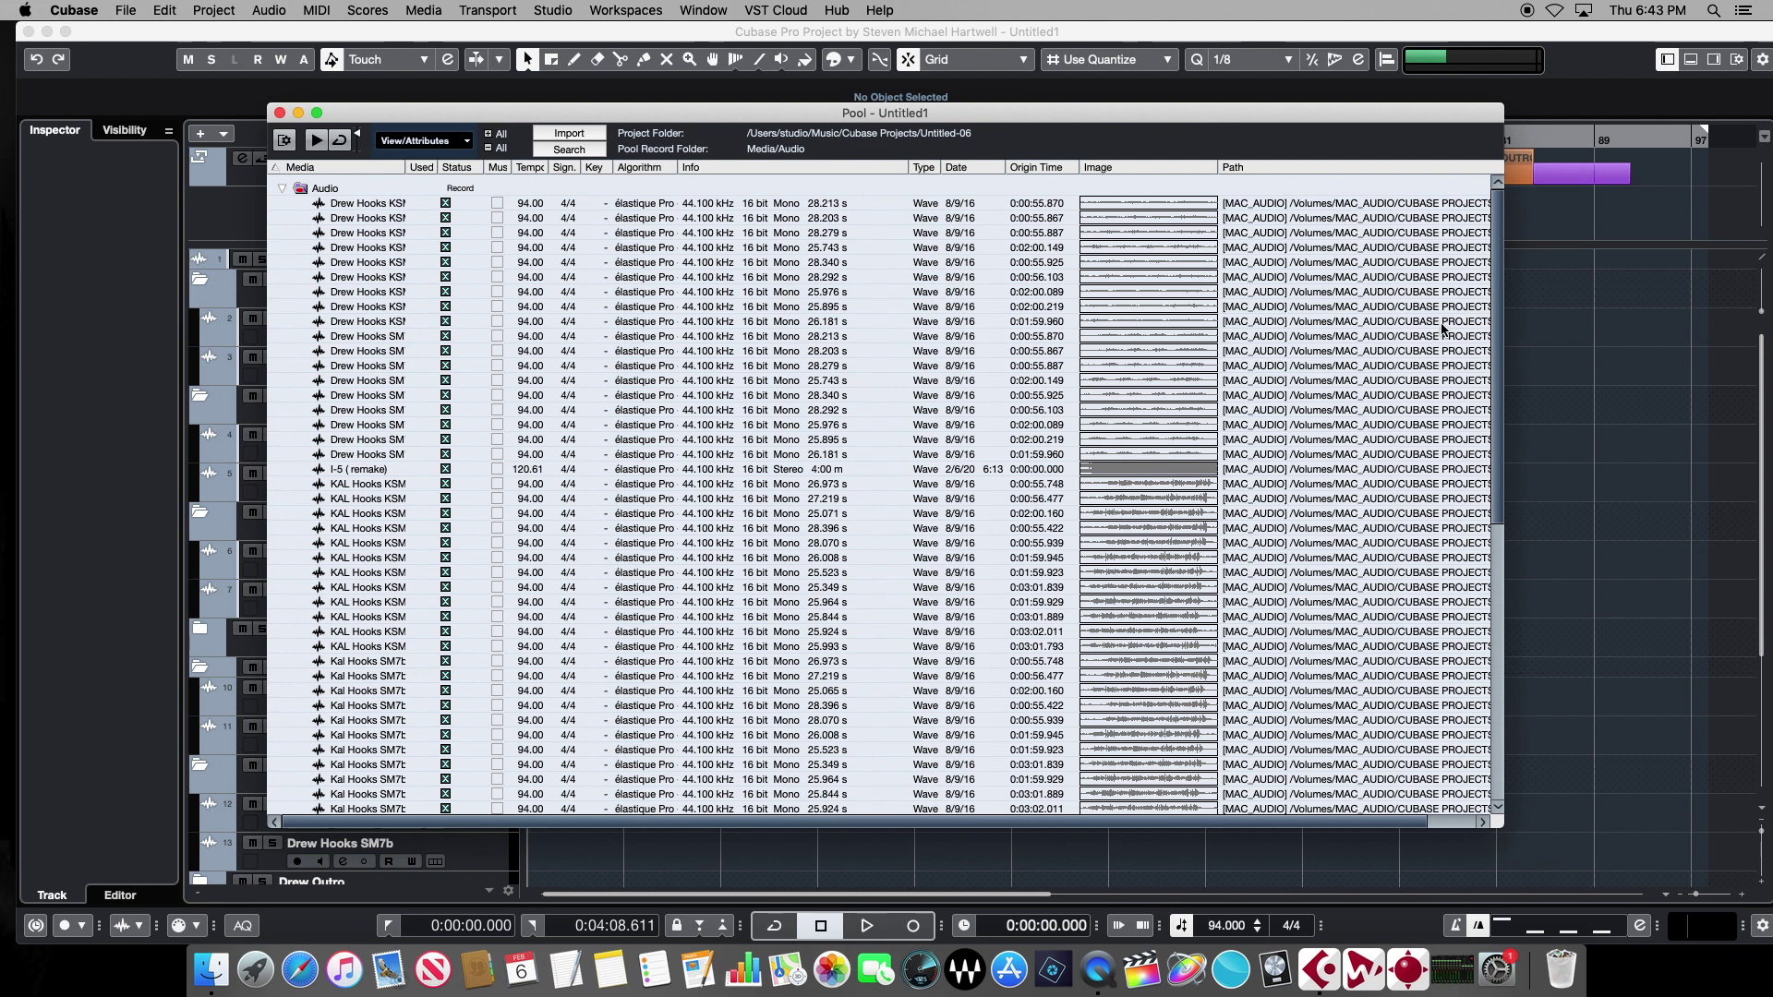
{"action": "mouse_move", "coordinate": [1500, 395]}
{"action": "left_mouse_down"}
{"action": "mouse_move", "coordinate": [1521, 690]}
{"action": "mouse_move", "coordinate": [1500, 333]}
{"action": "left_mouse_up"}
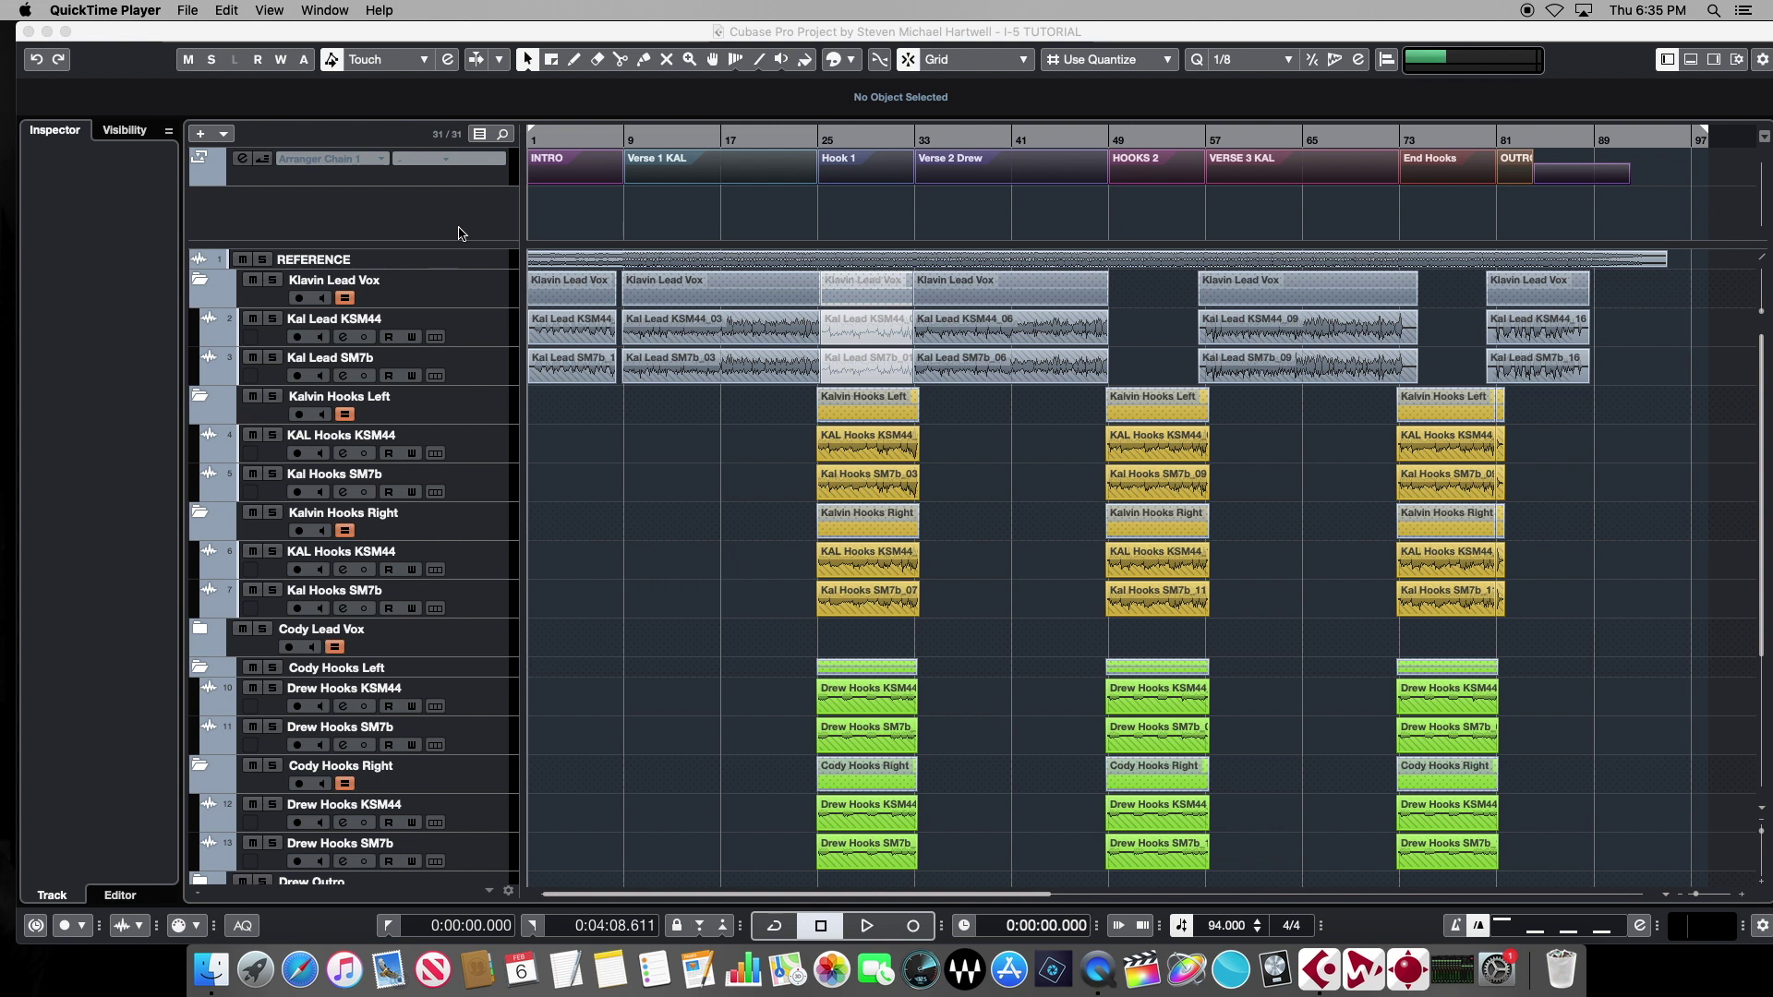
- Select and delete all audio events in the I-5 TUTORIAL arrangement
{"action": "left_click", "coordinate": [746, 367]}
{"action": "key", "text": "super+a"}
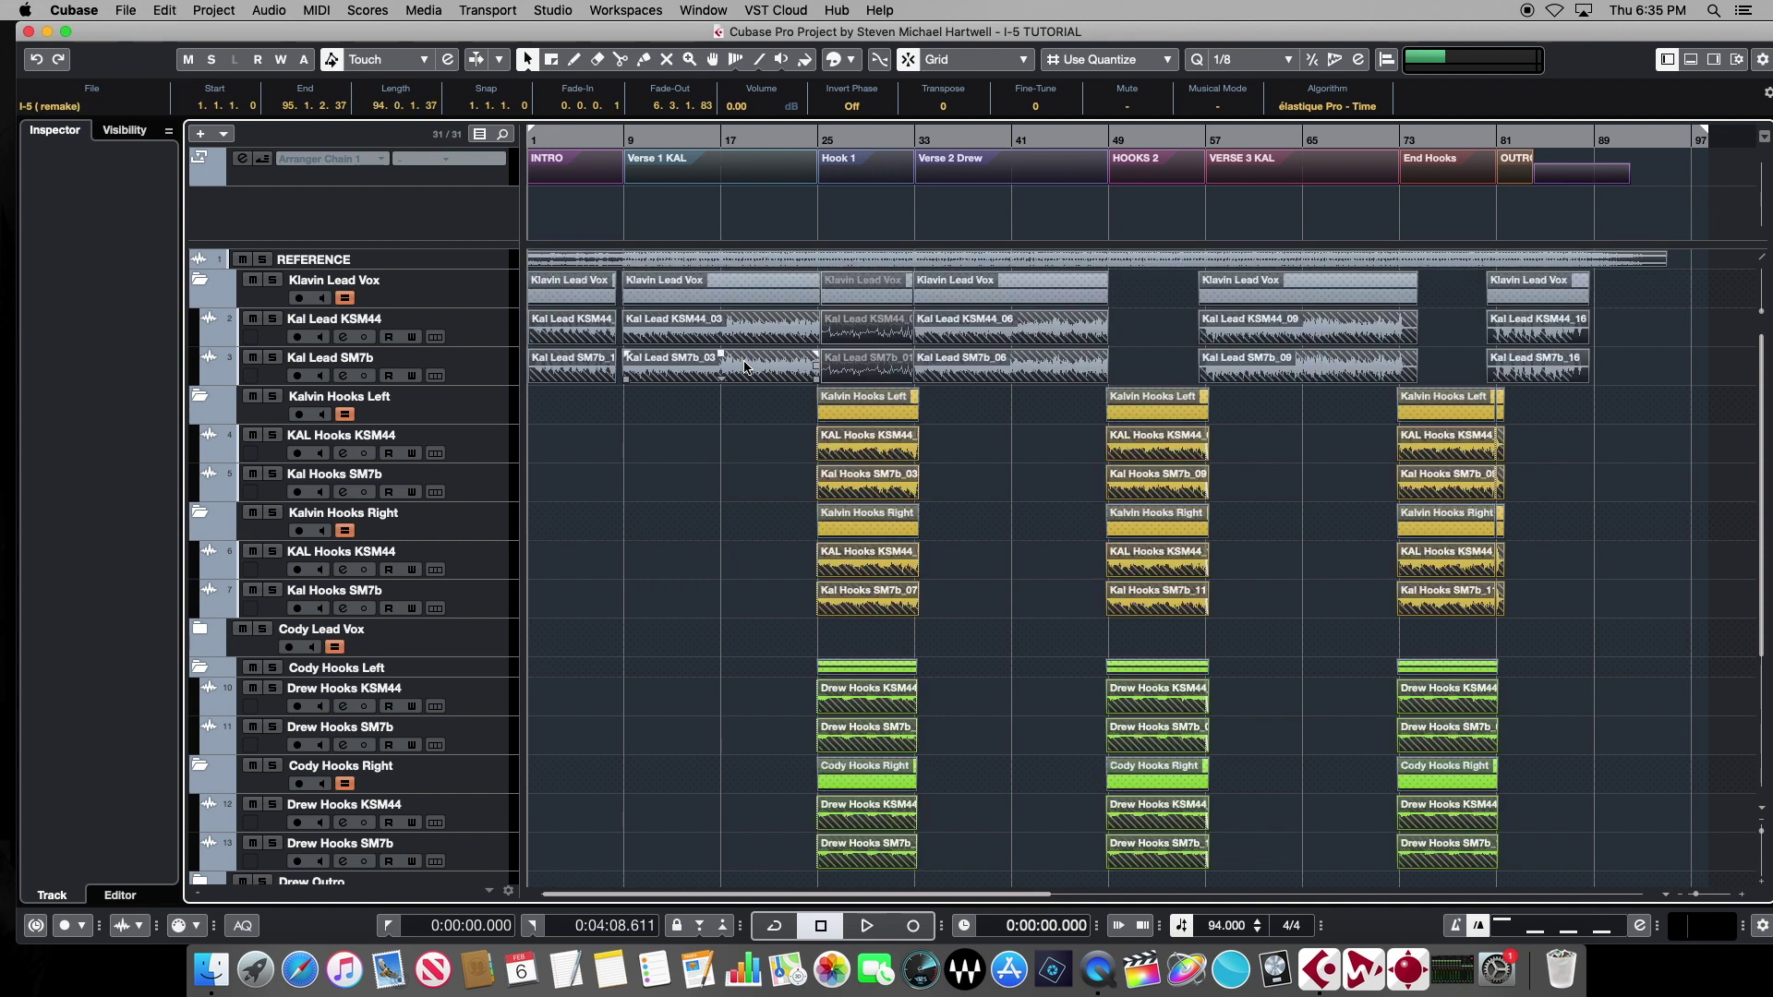
{"action": "key", "text": "Delete"}
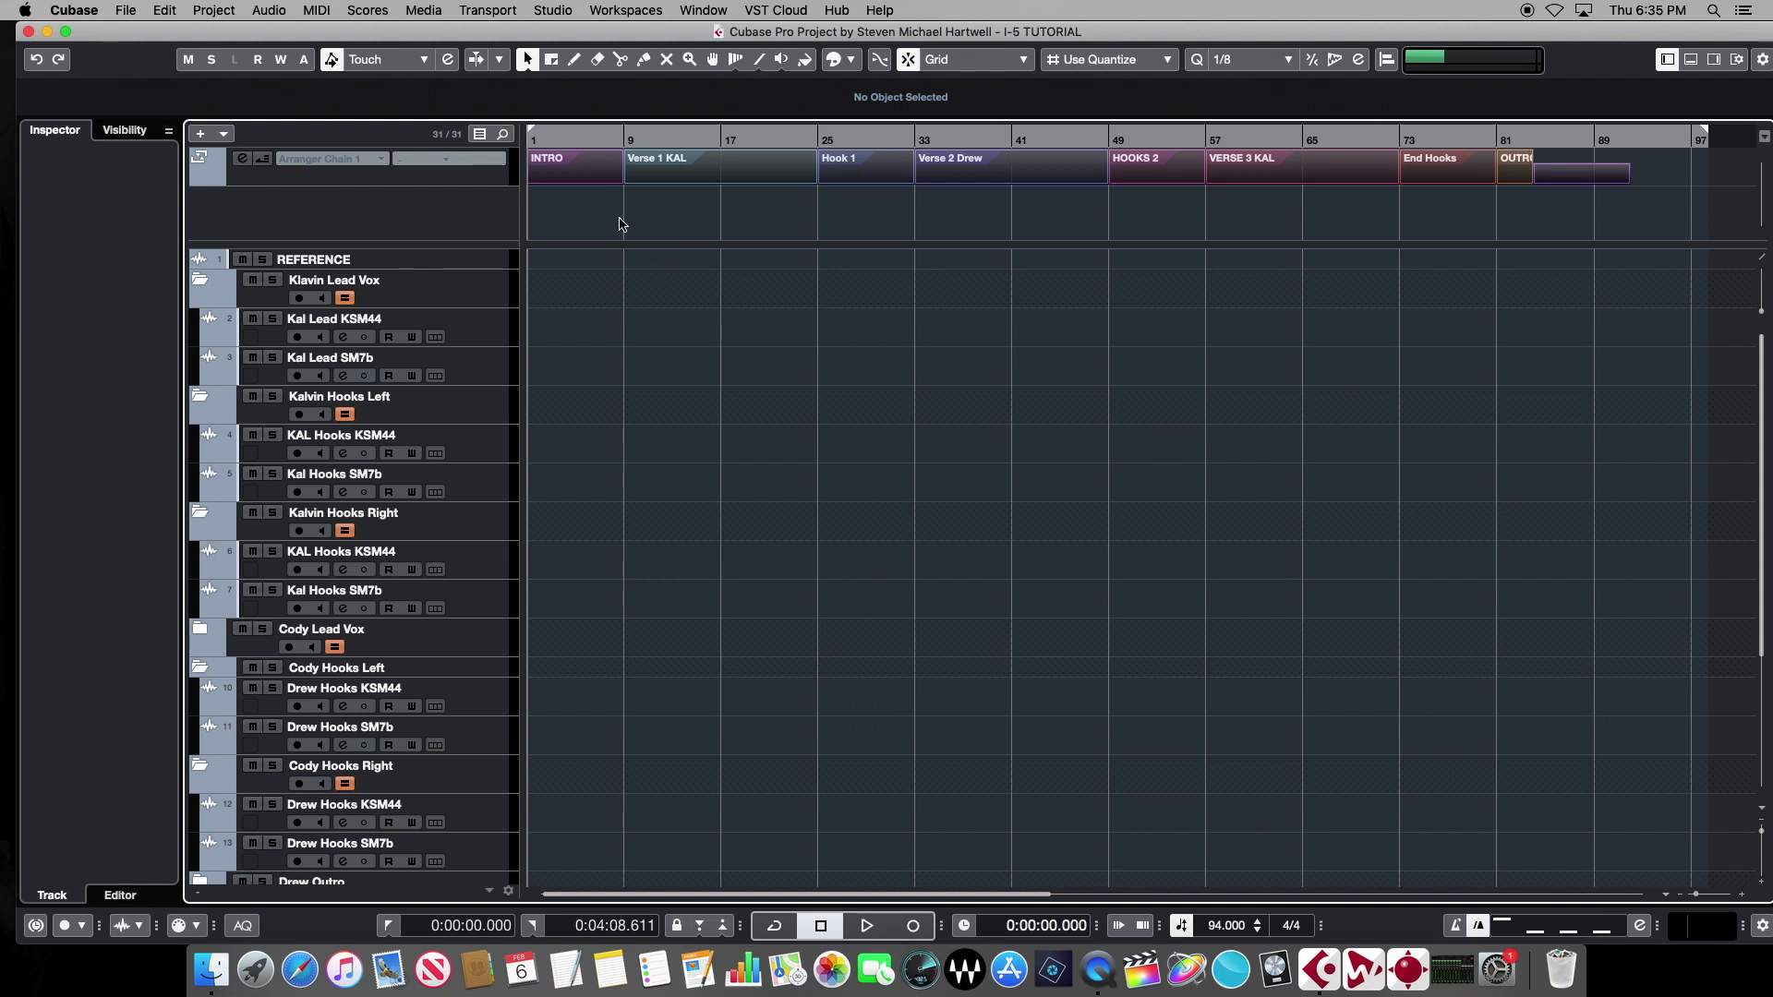
{"action": "left_click", "coordinate": [426, 14]}
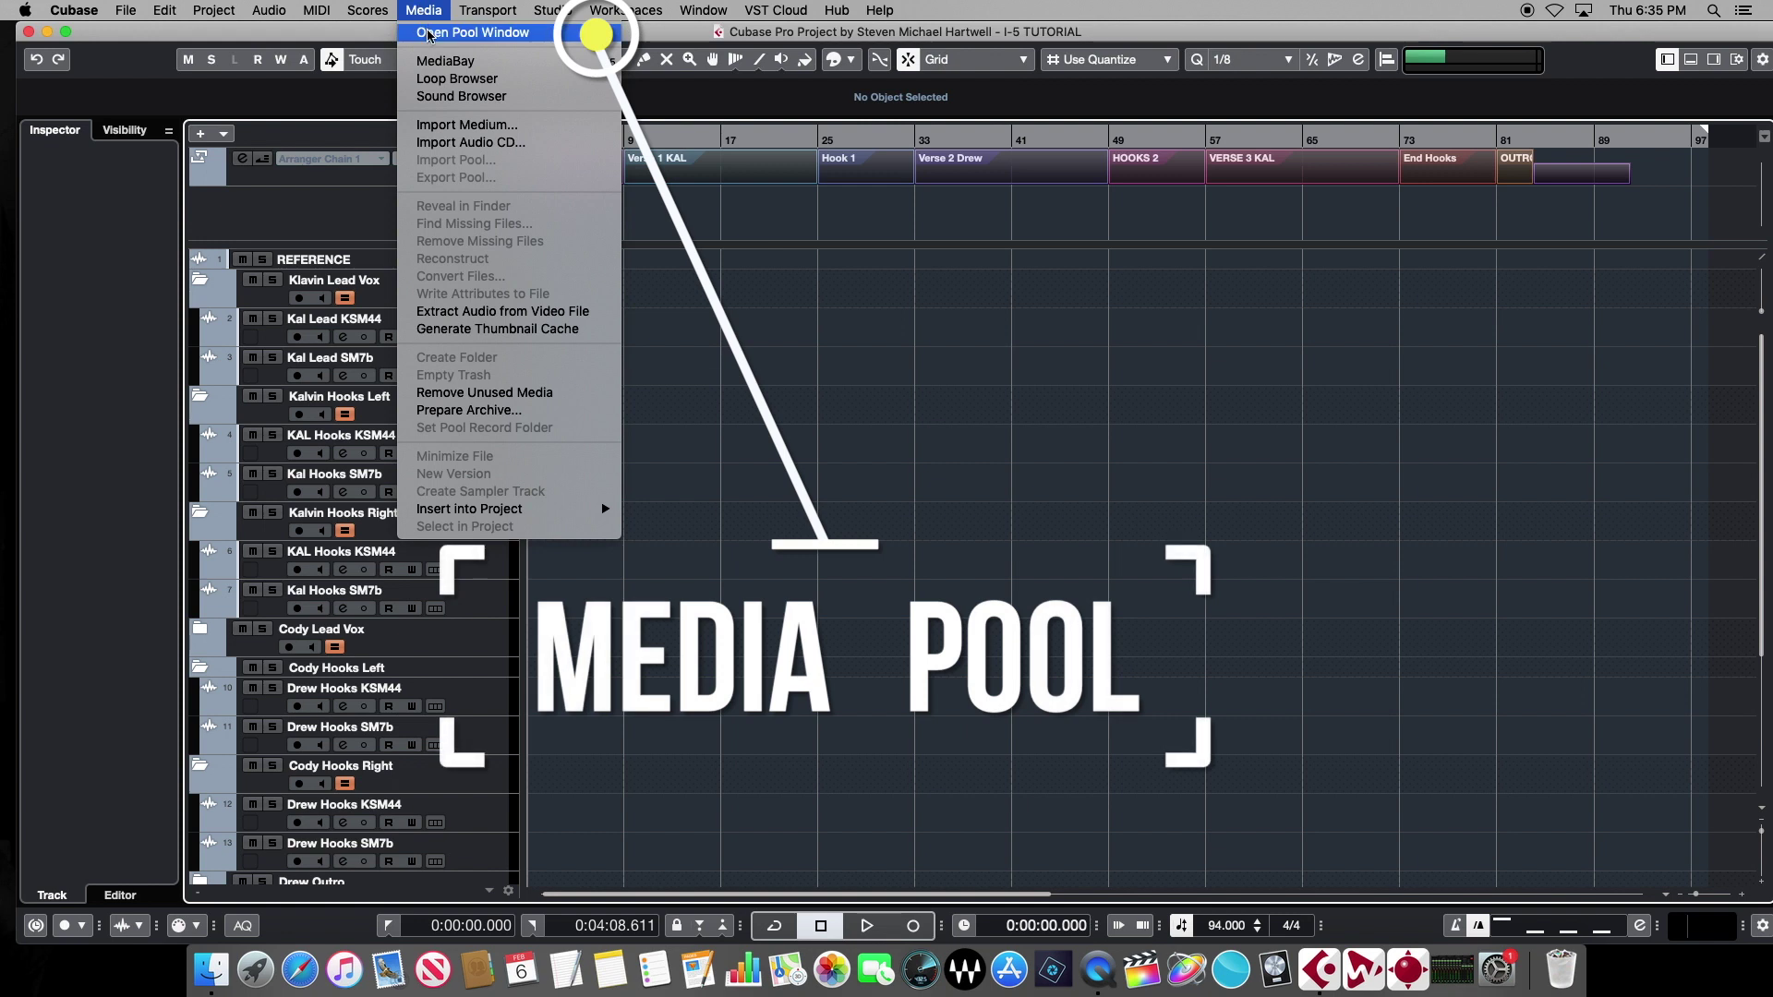
- Open the Pool window and enlarge it to show more files
{"action": "left_click", "coordinate": [472, 32]}
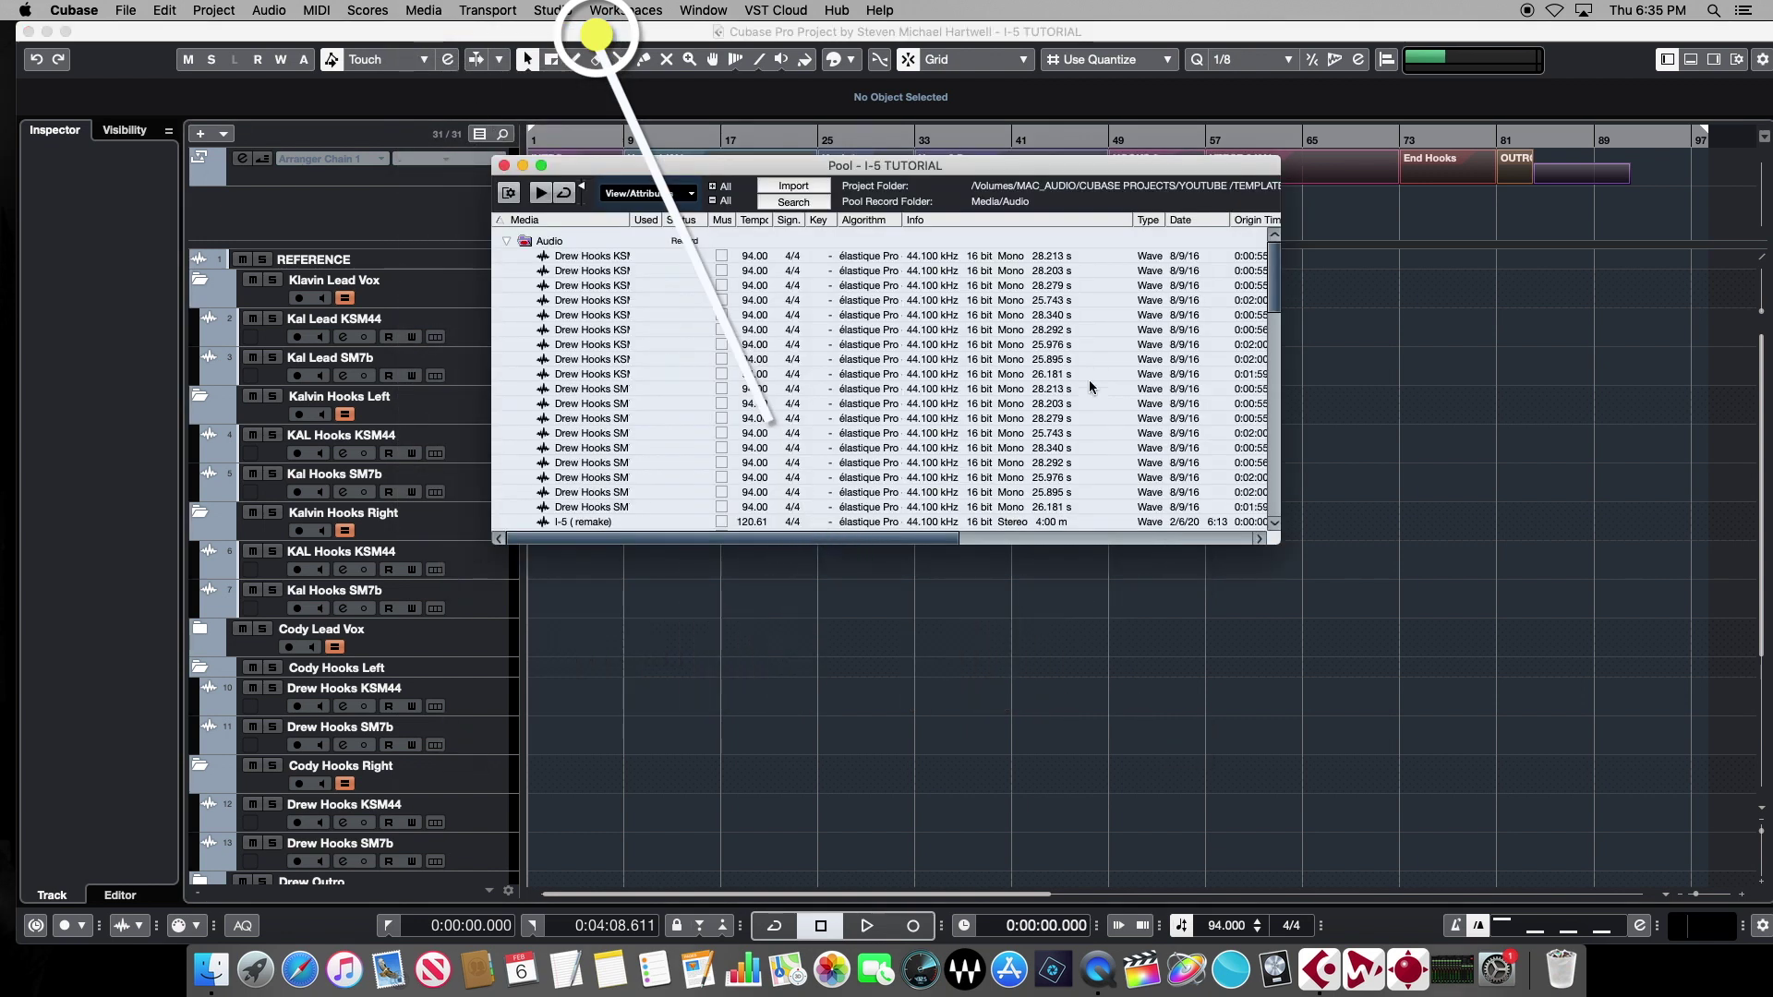
{"action": "left_click_drag", "start_coordinate": [1051, 565], "coordinate": [1062, 880]}
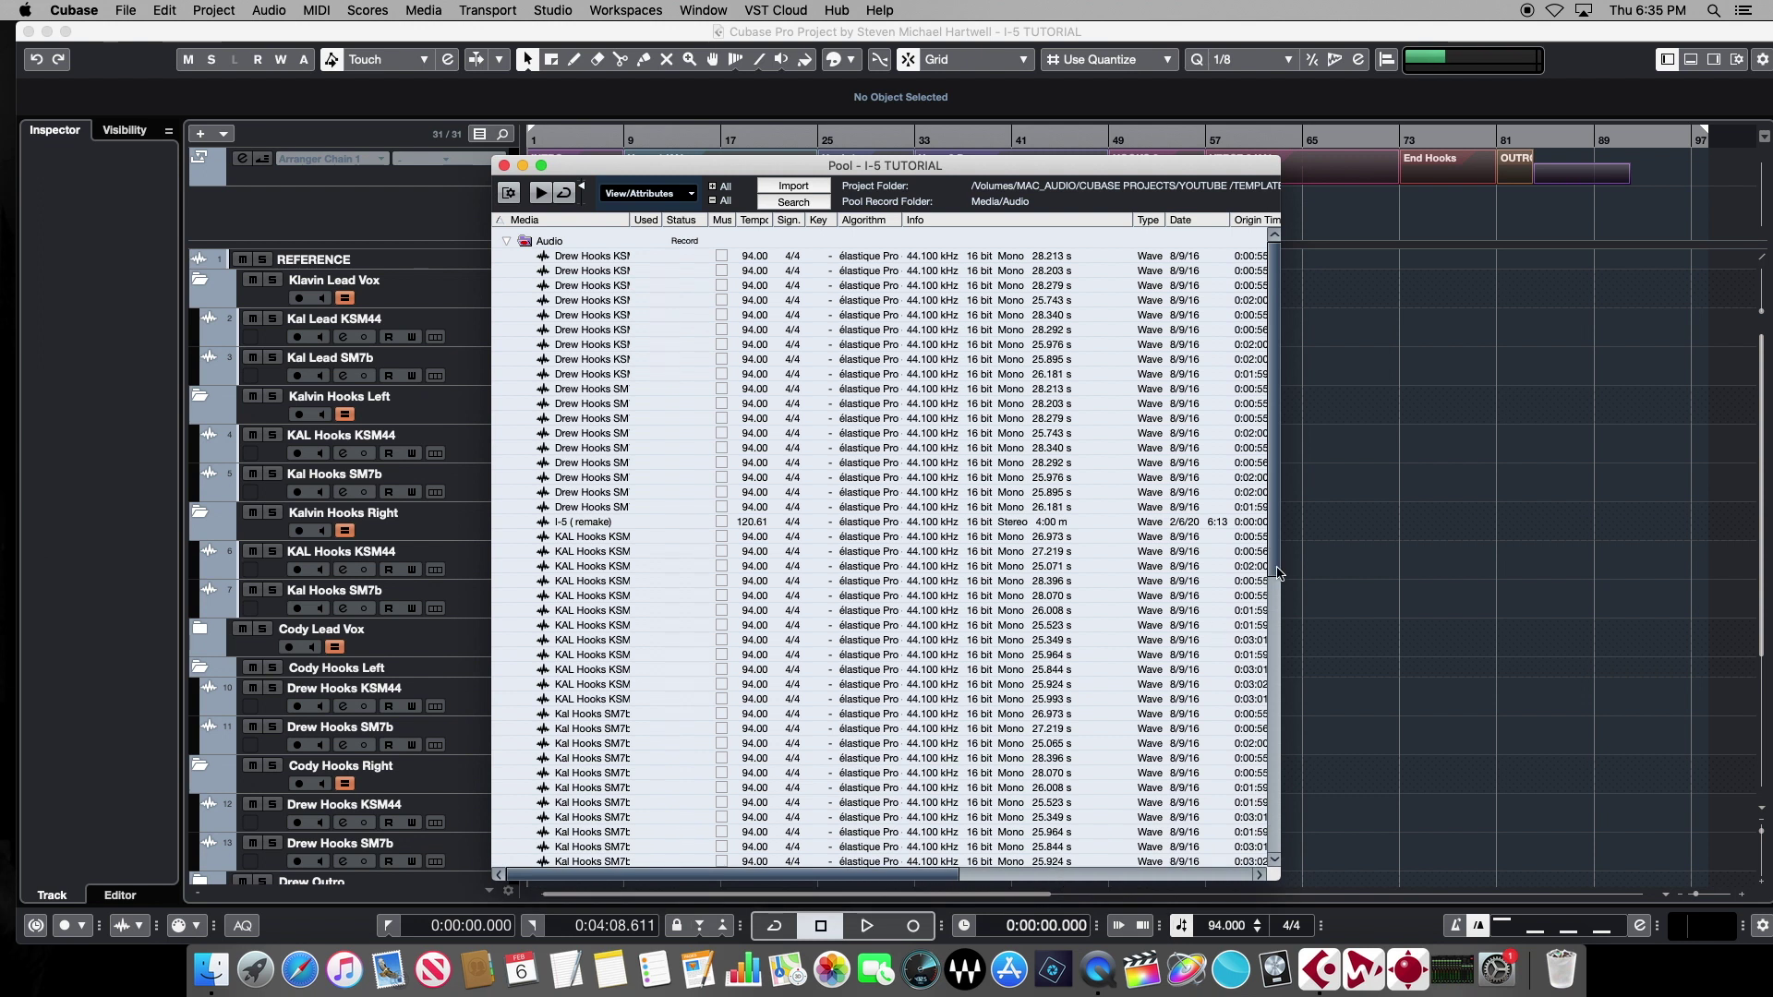
{"action": "left_click_drag", "start_coordinate": [1279, 573], "coordinate": [1270, 481]}
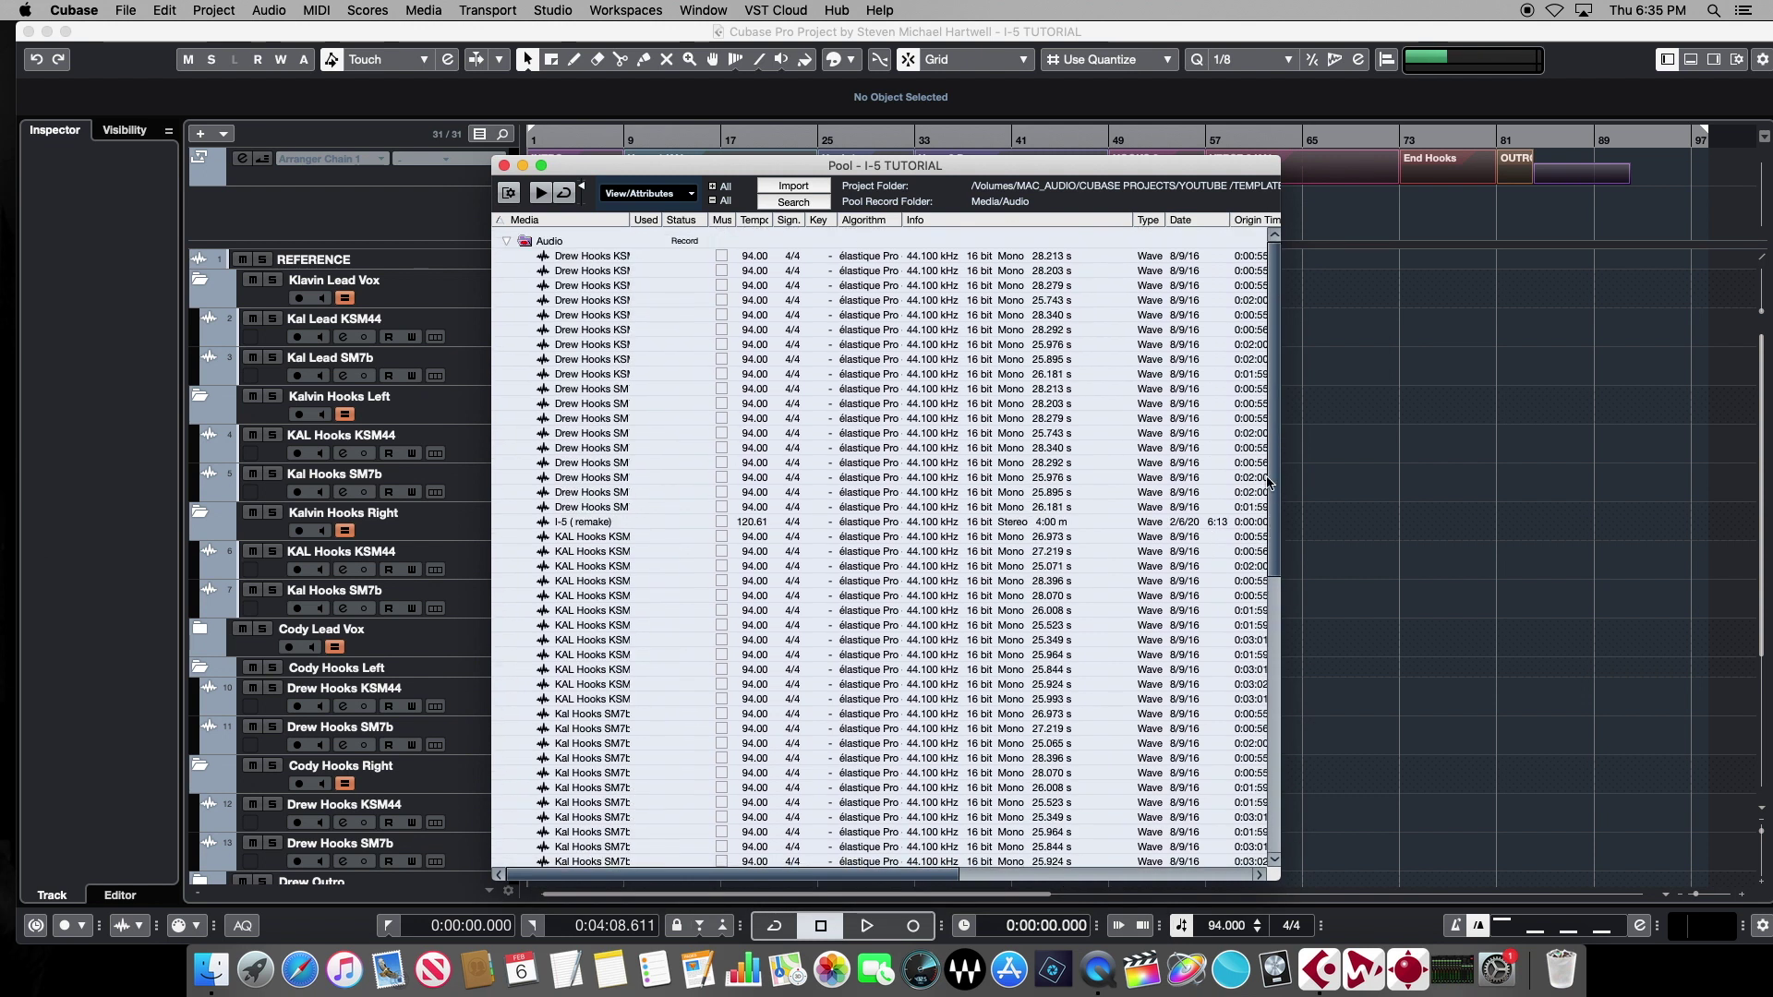
- Move all audio files from the Pool's Audio folder into Trash and expand it
{"action": "left_click", "coordinate": [596, 254]}
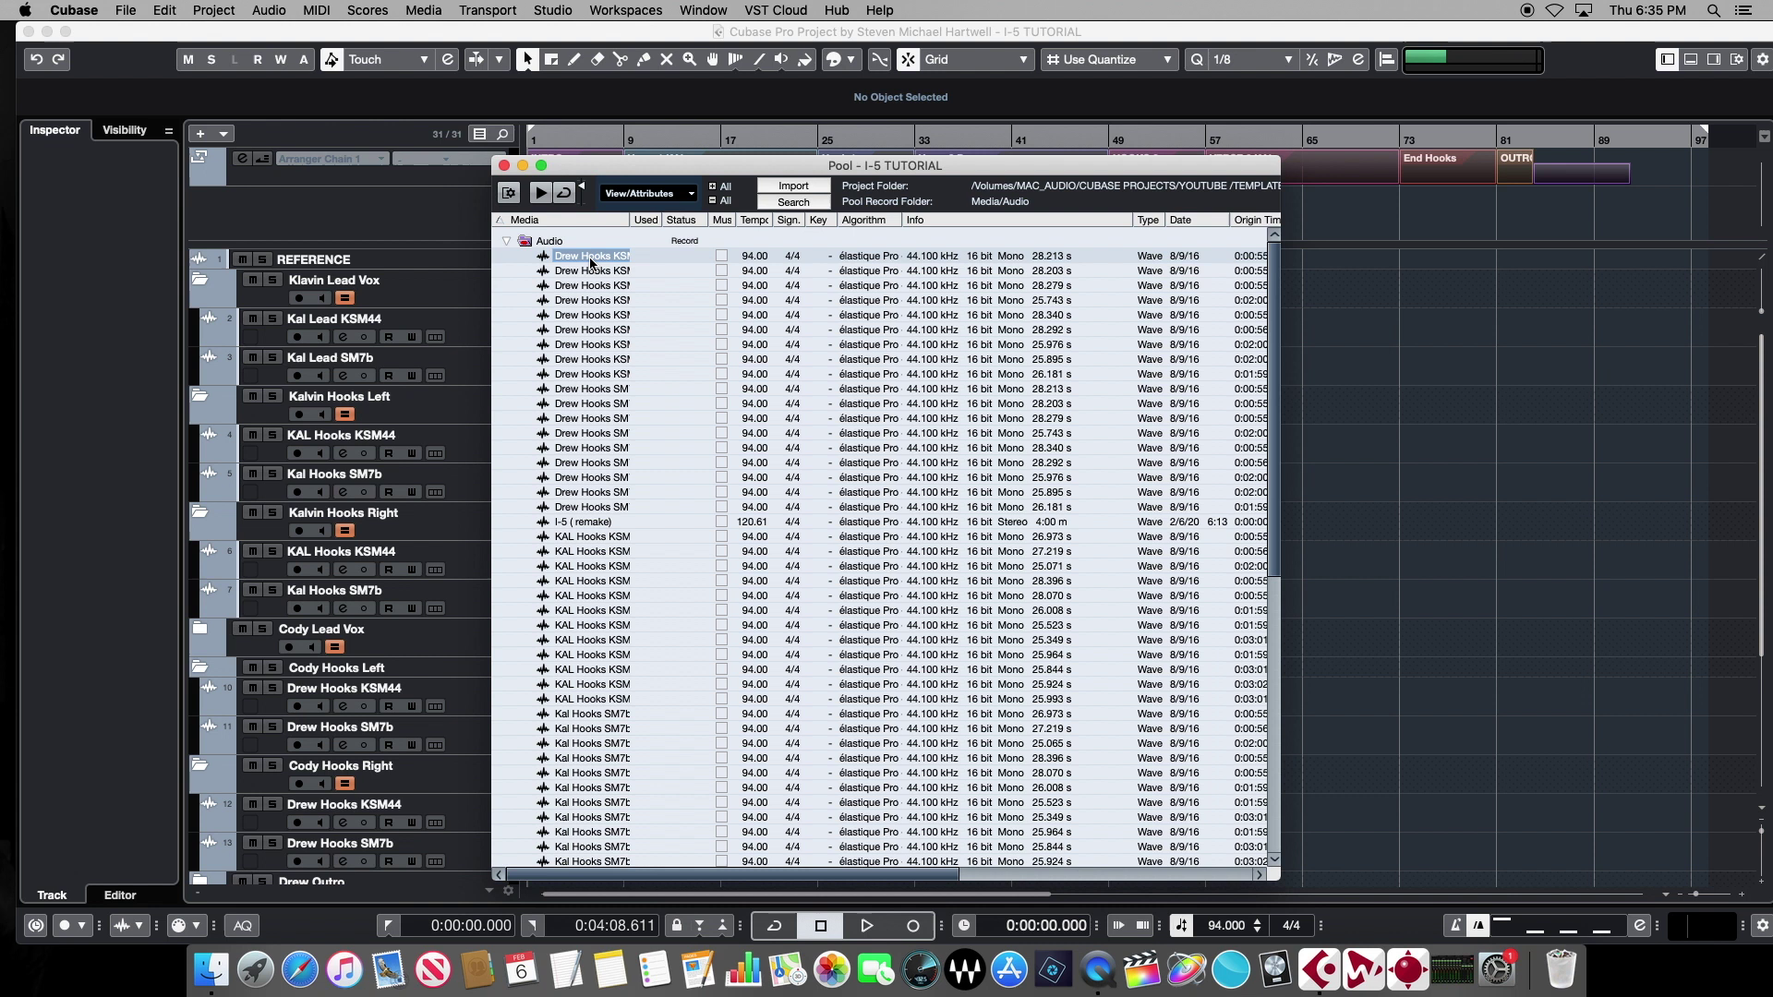
{"action": "key", "text": "super+a"}
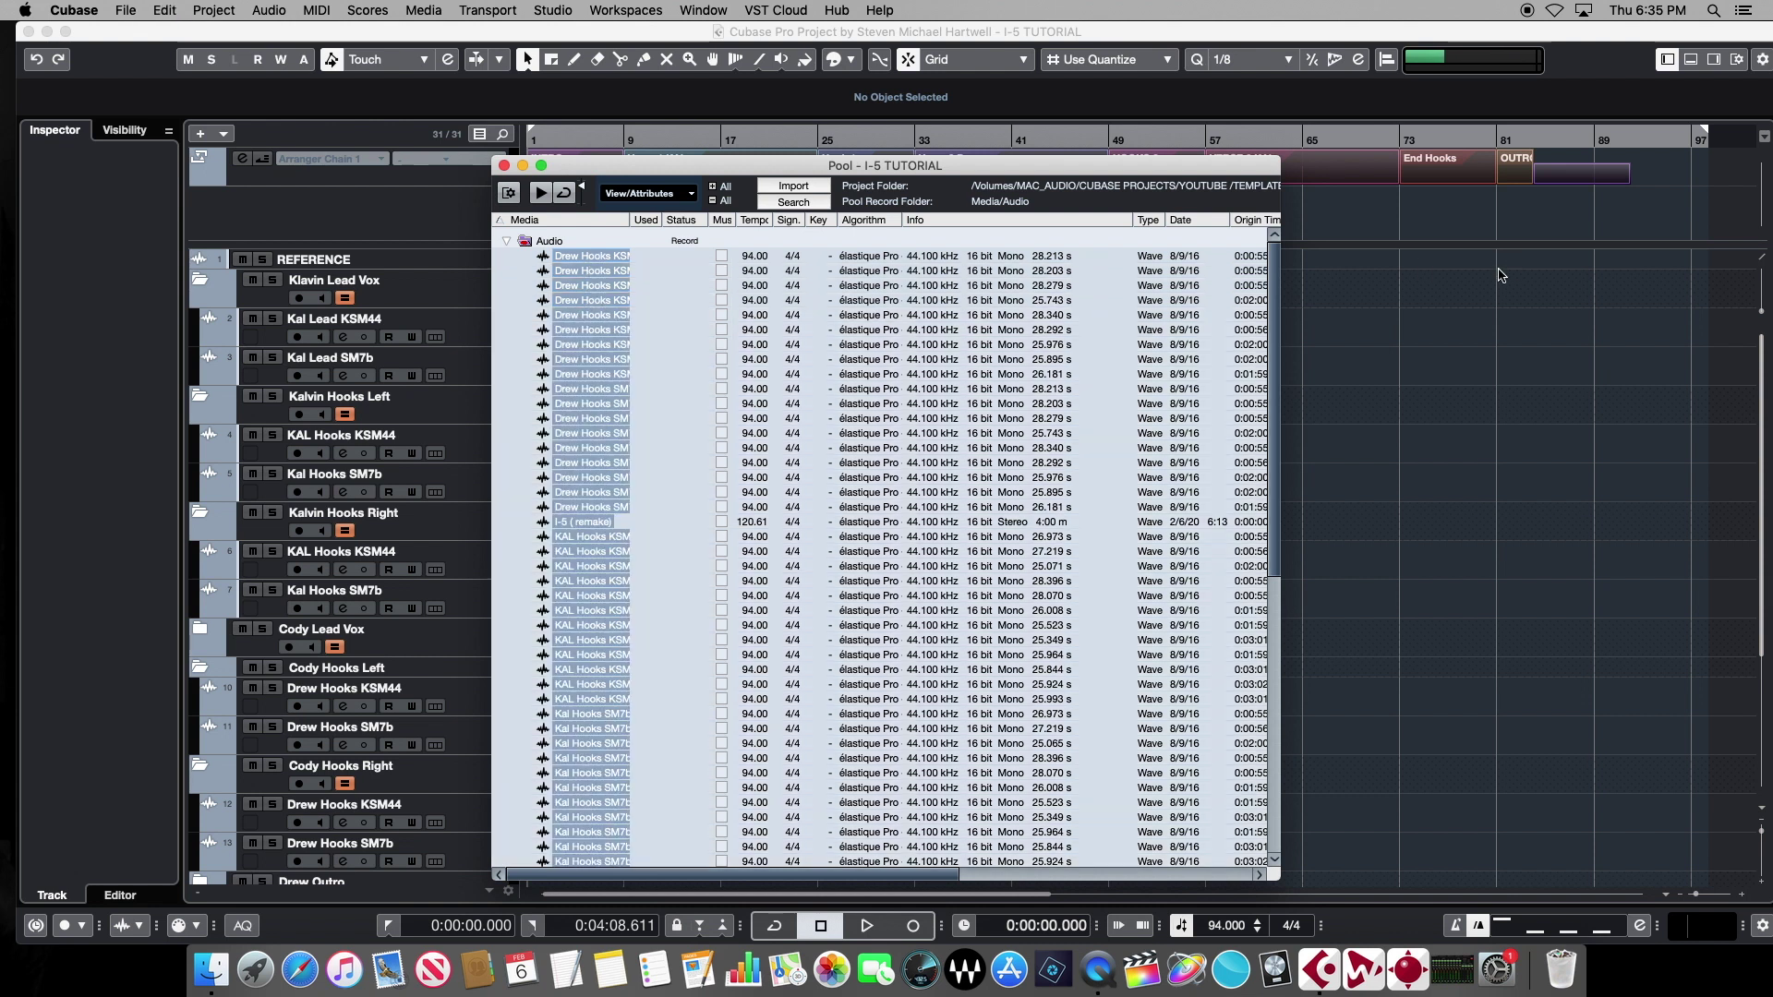
{"action": "left_click_drag", "start_coordinate": [1279, 331], "coordinate": [1247, 770]}
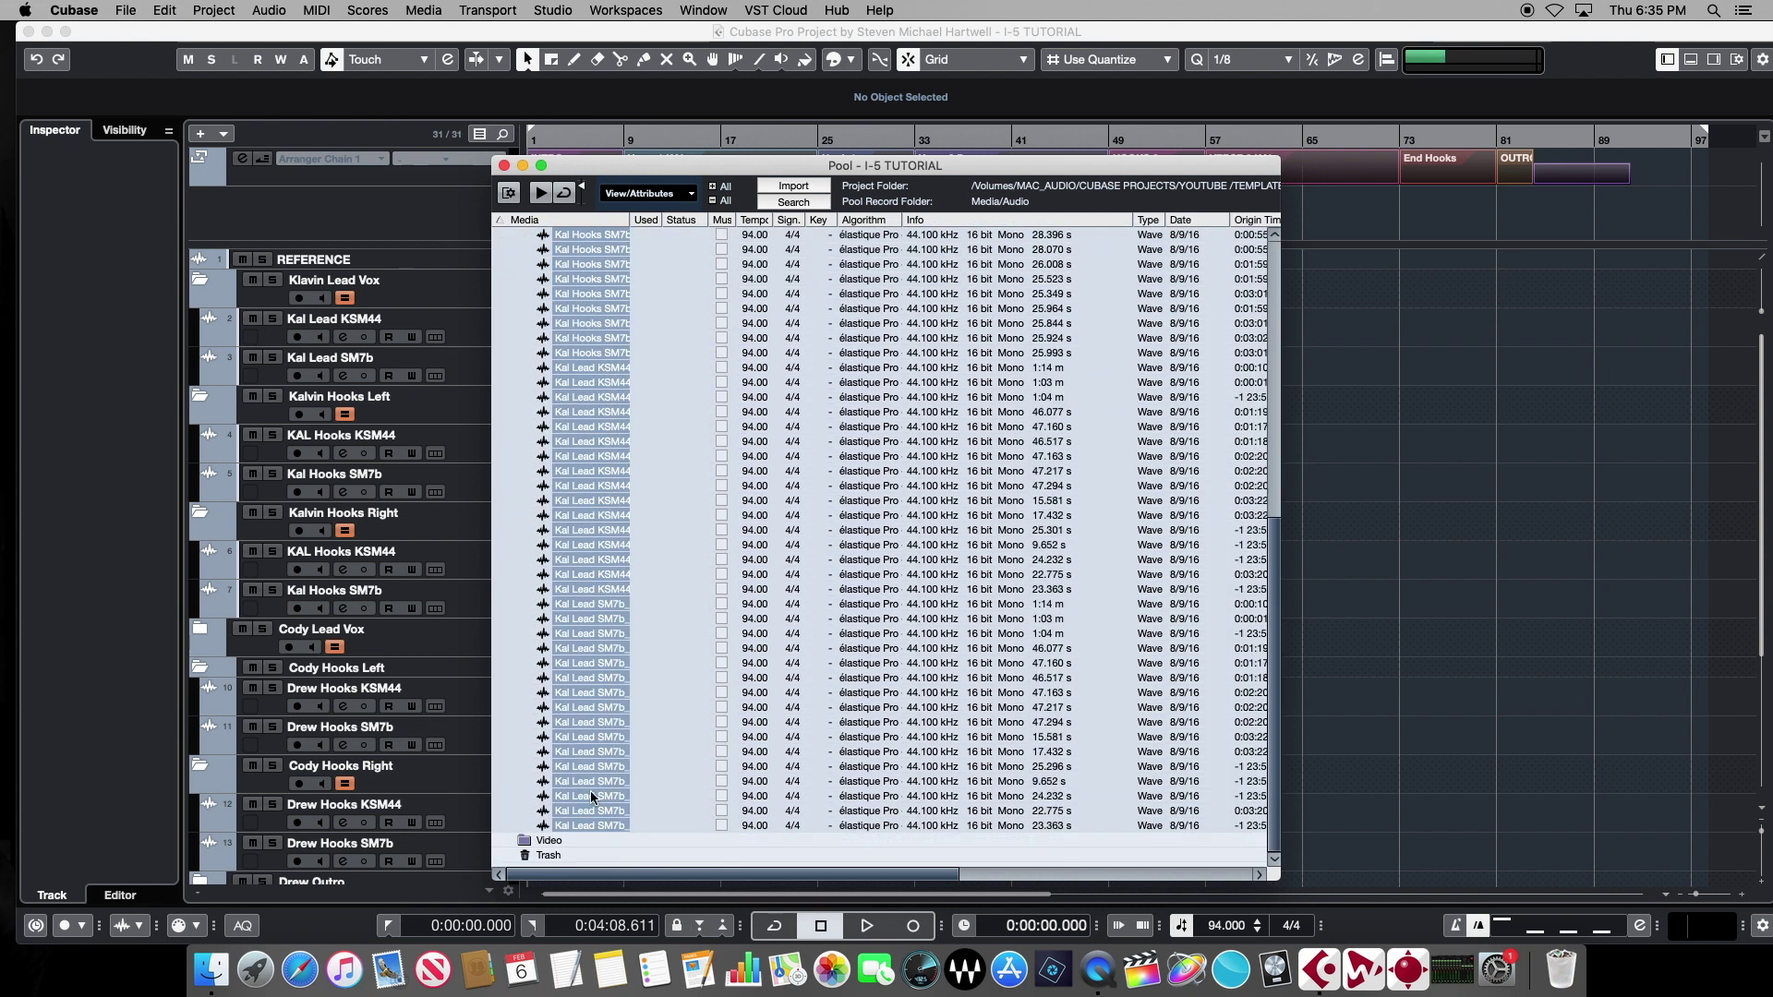
{"action": "left_click_drag", "start_coordinate": [592, 798], "coordinate": [552, 858]}
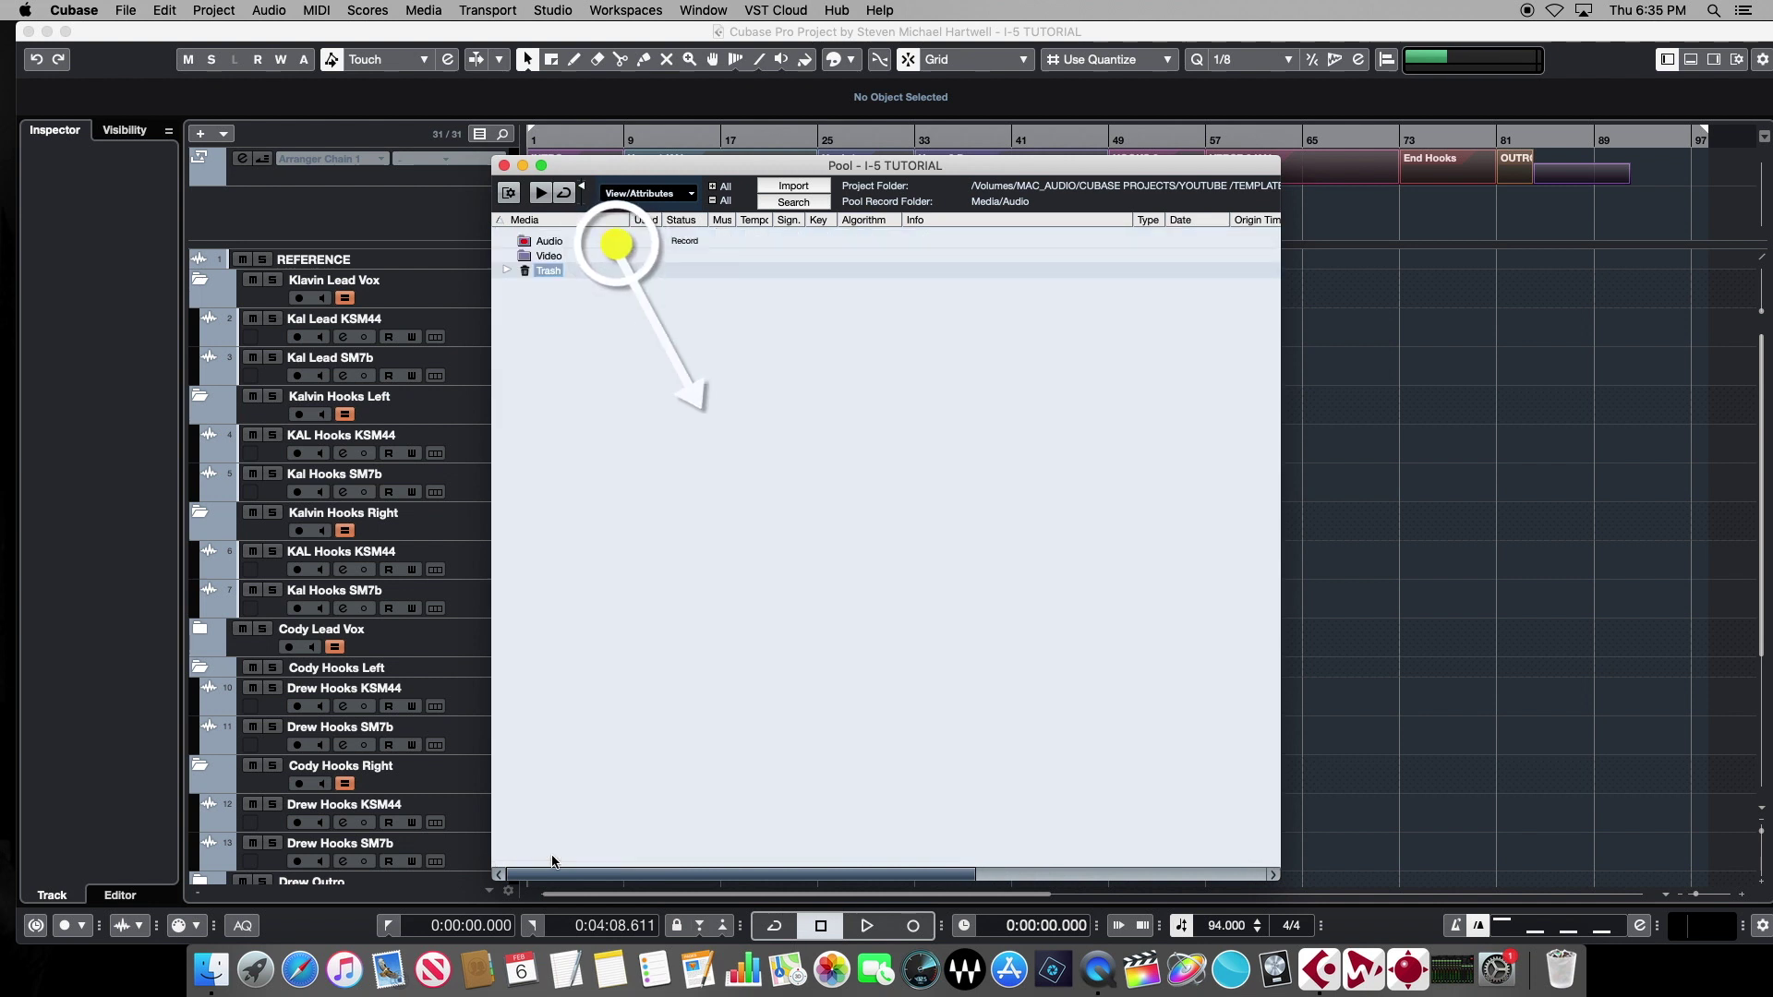
{"action": "left_click", "coordinate": [506, 271]}
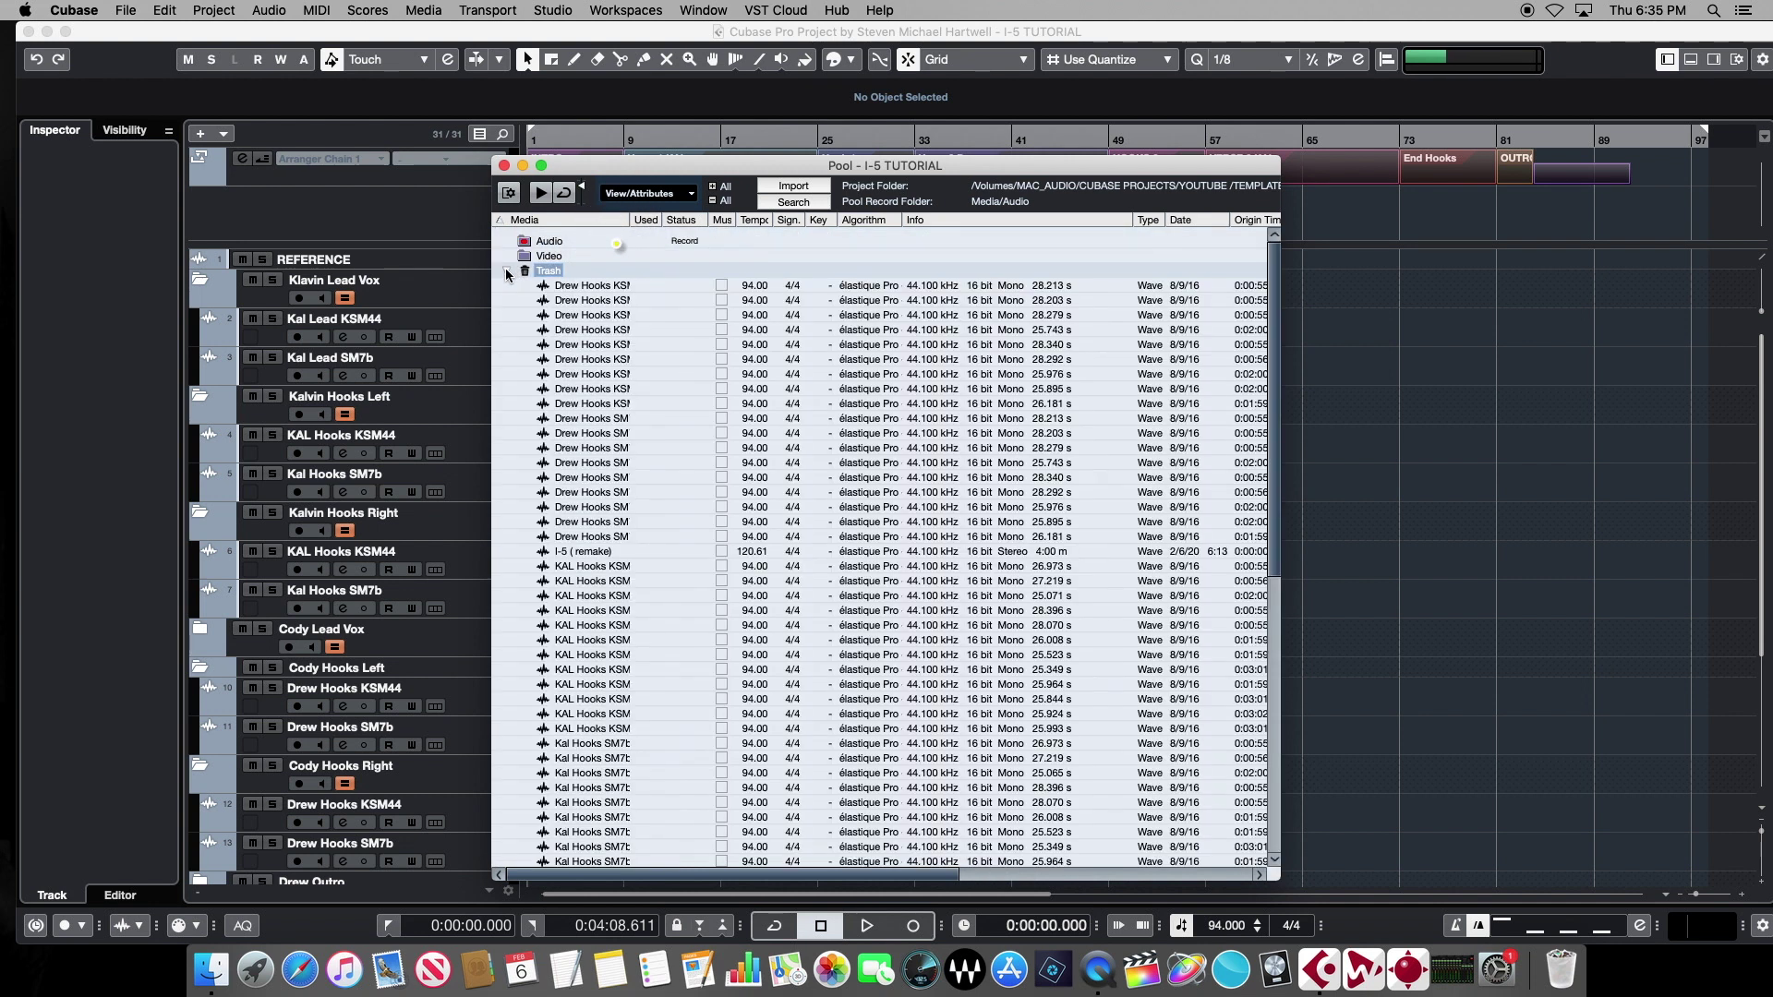
{"action": "left_click", "coordinate": [601, 287]}
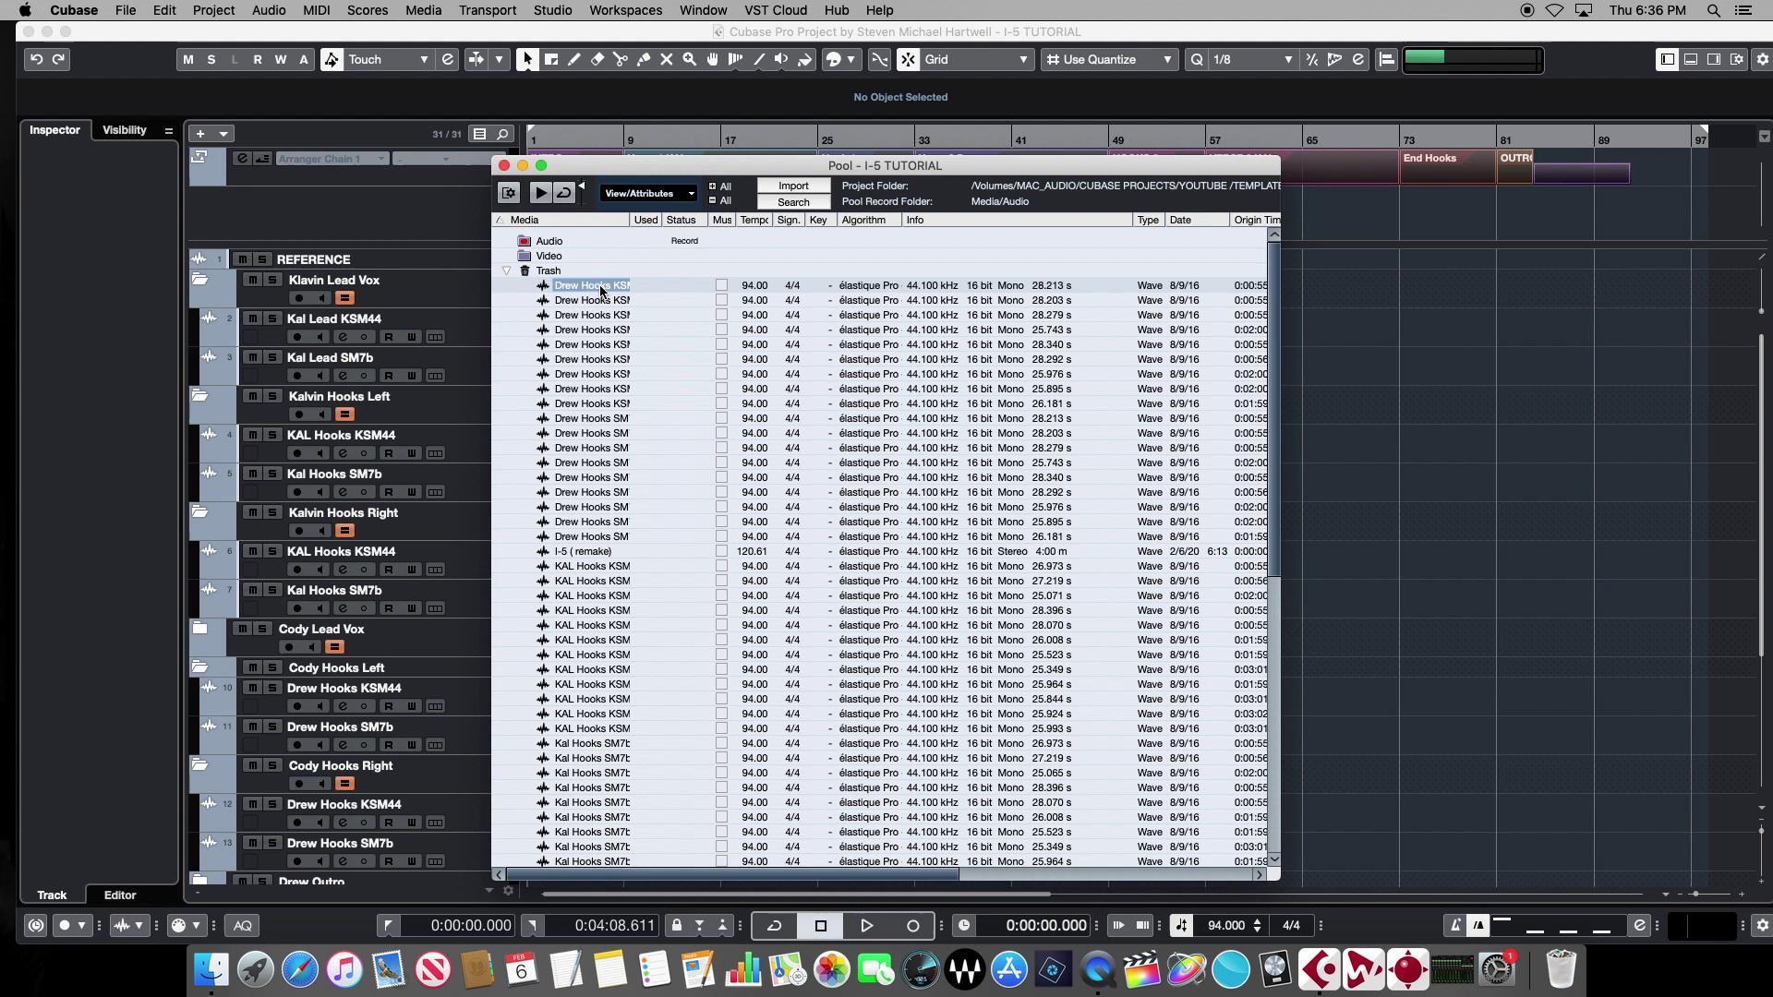
- Select all clips in the Trash and choose Empty Trash
{"action": "key", "text": "super+a"}
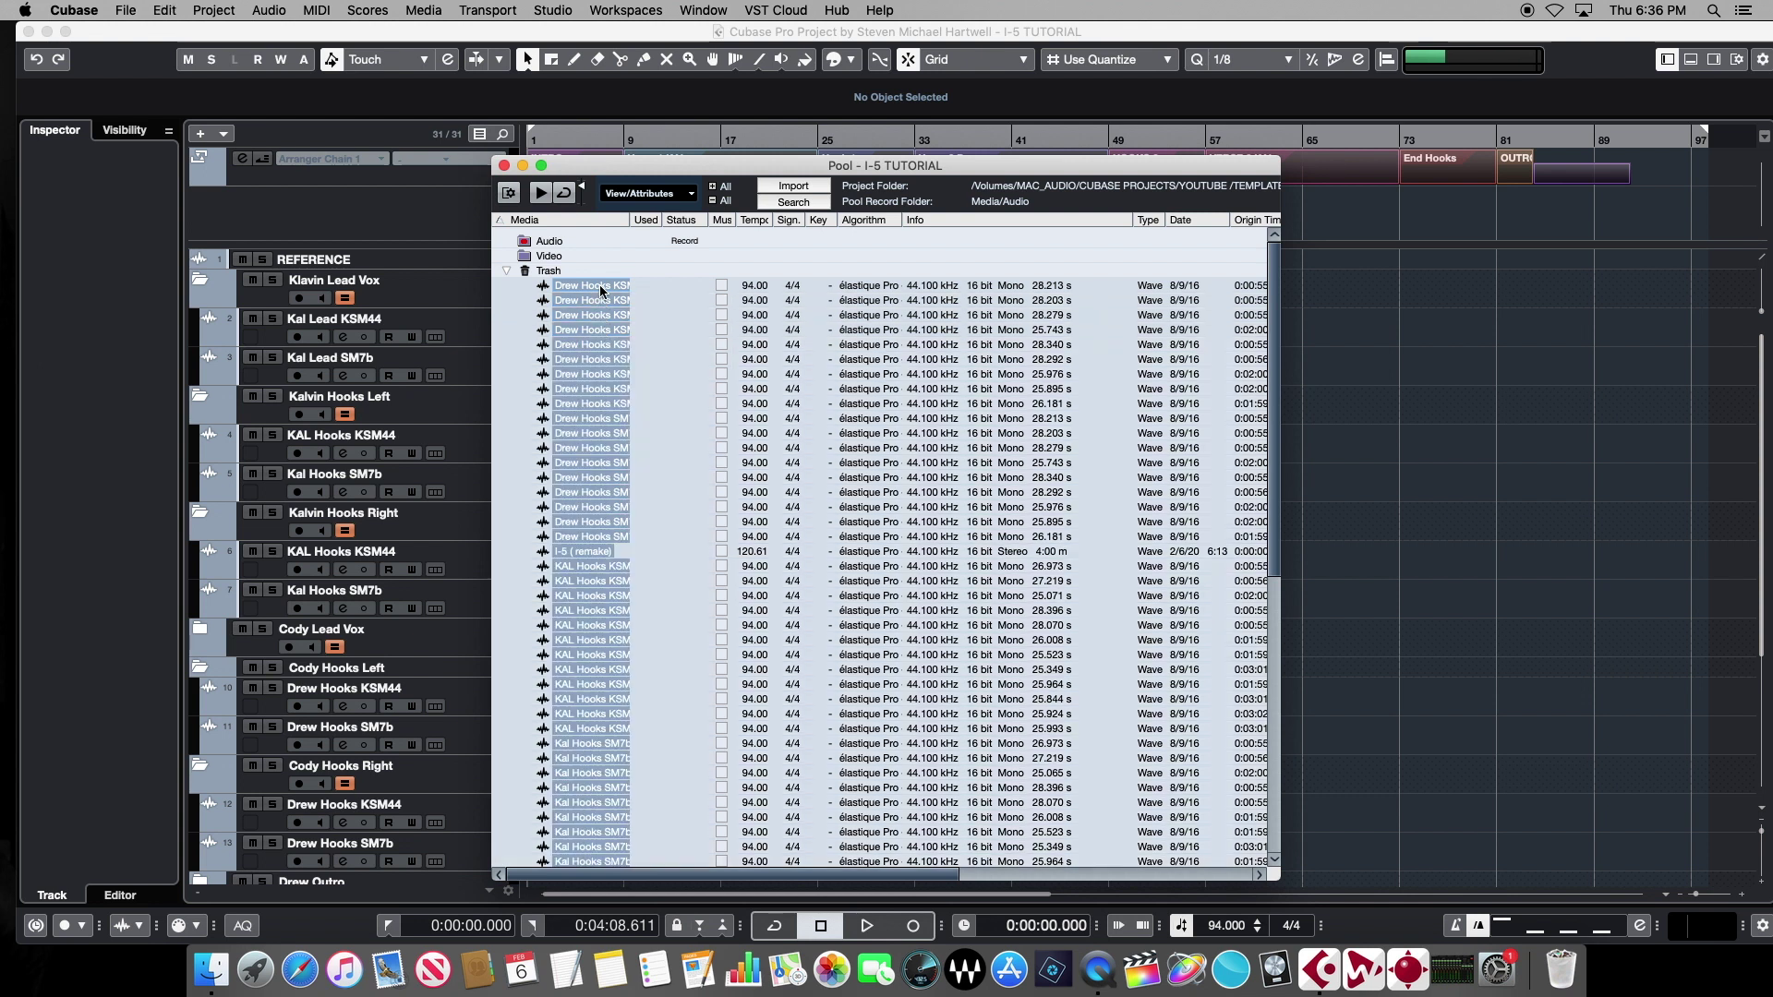
{"action": "right_click", "coordinate": [594, 323]}
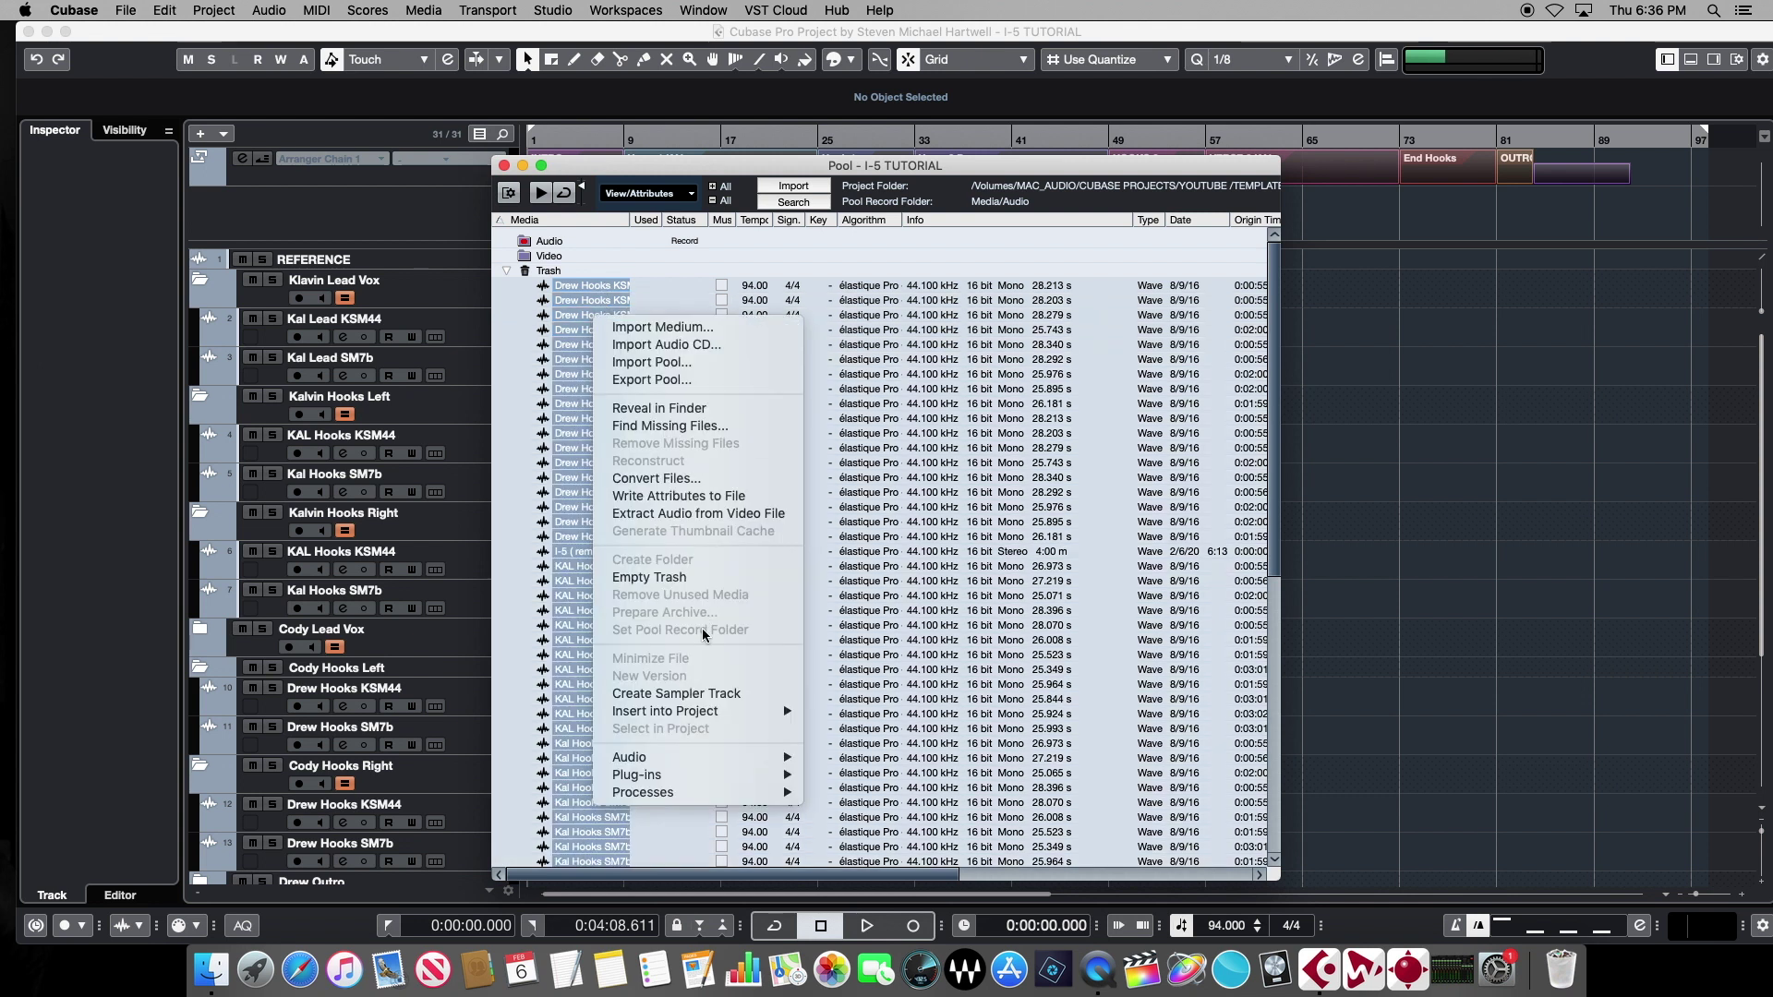
{"action": "left_click", "coordinate": [662, 580]}
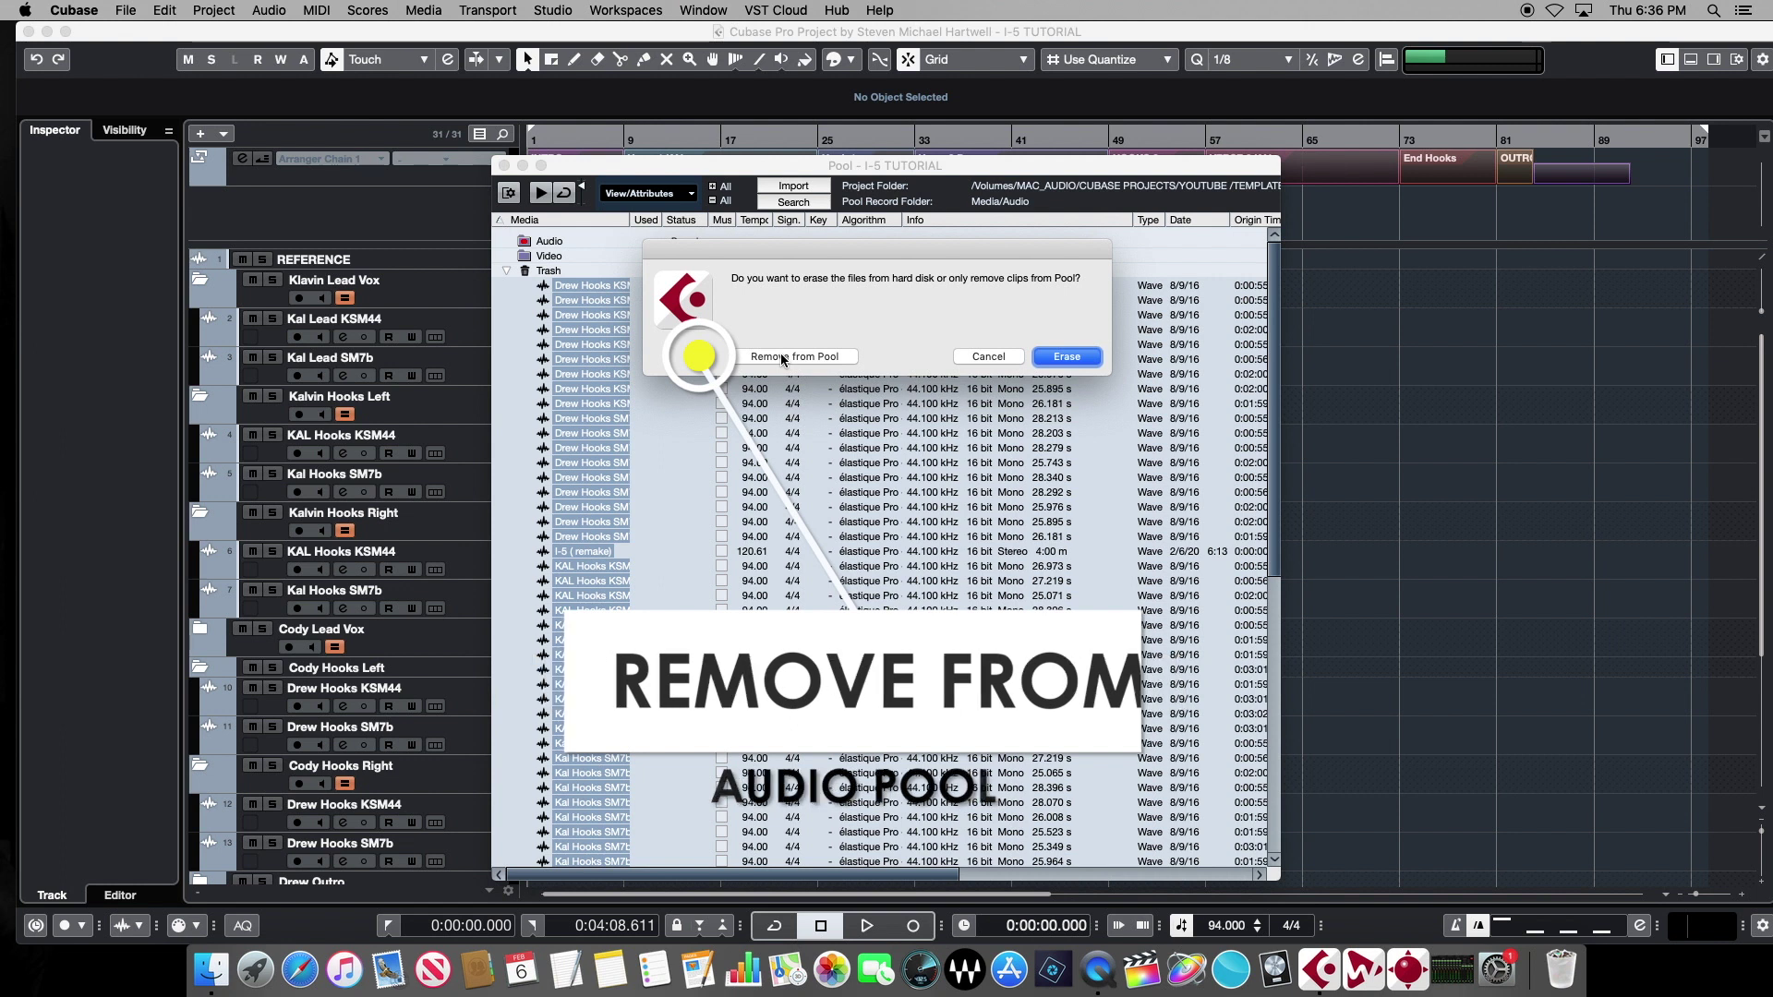
- Remove trashed clips from the Pool only, close it, and begin saving a new template
{"action": "left_click", "coordinate": [782, 358]}
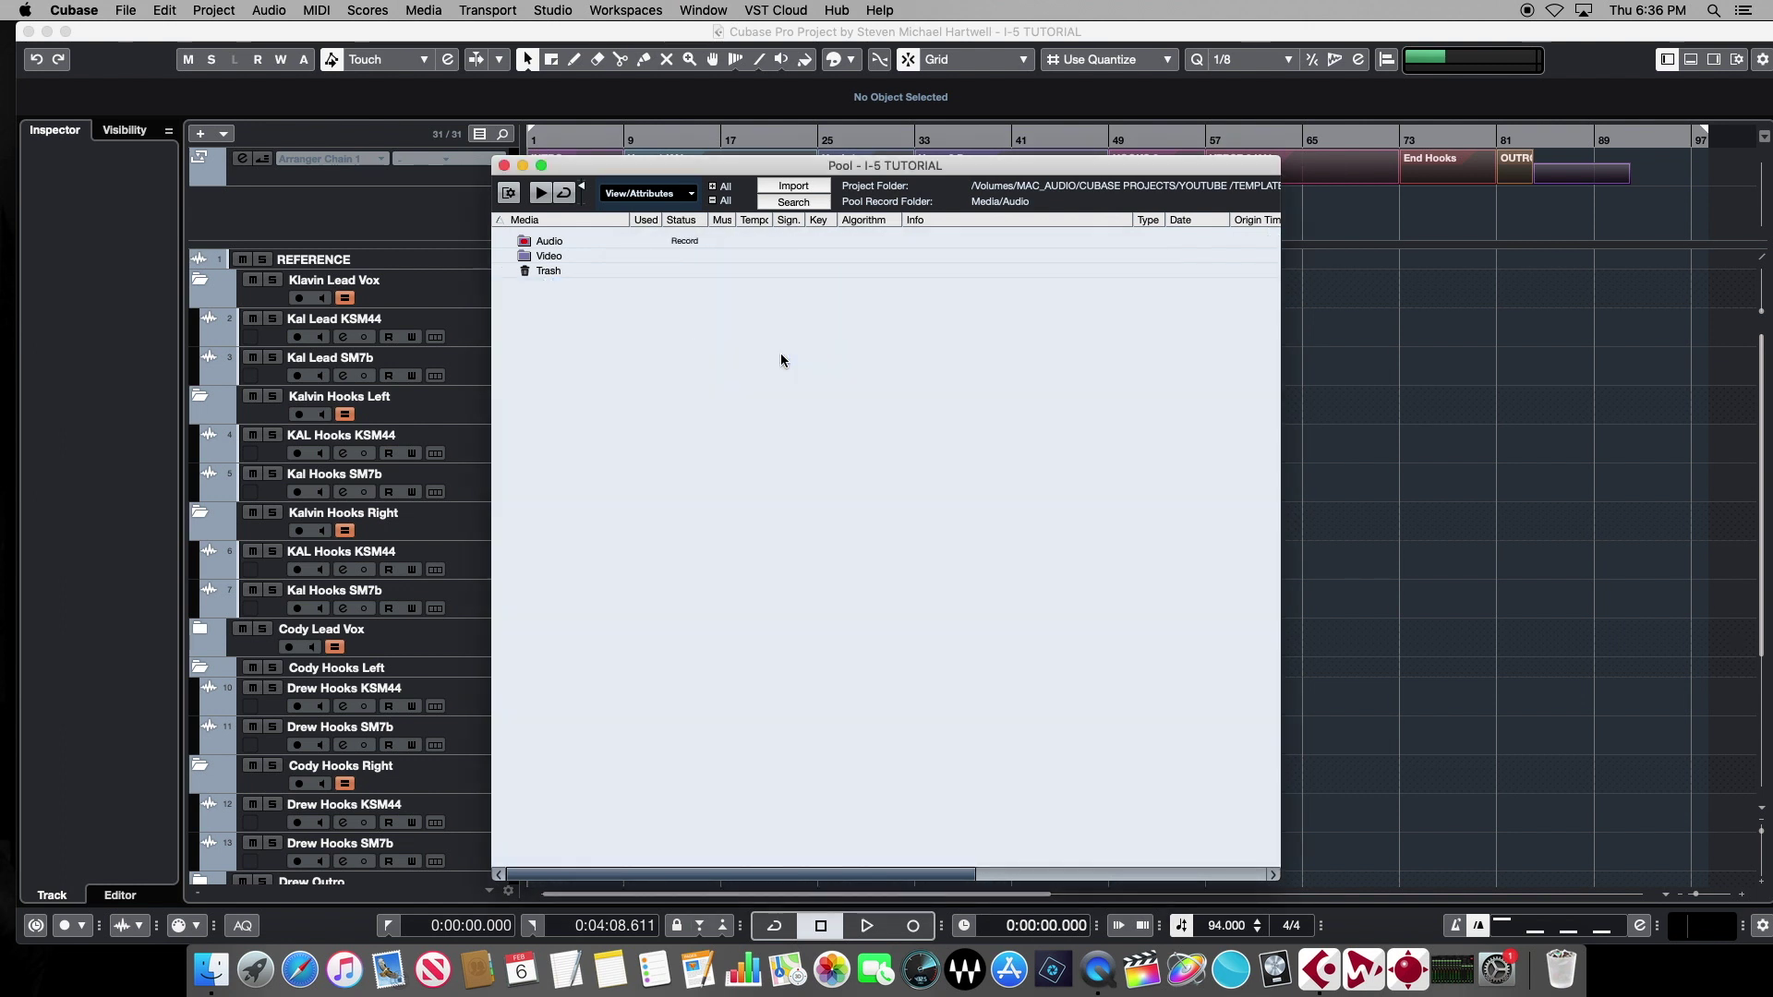
{"action": "left_click", "coordinate": [504, 166]}
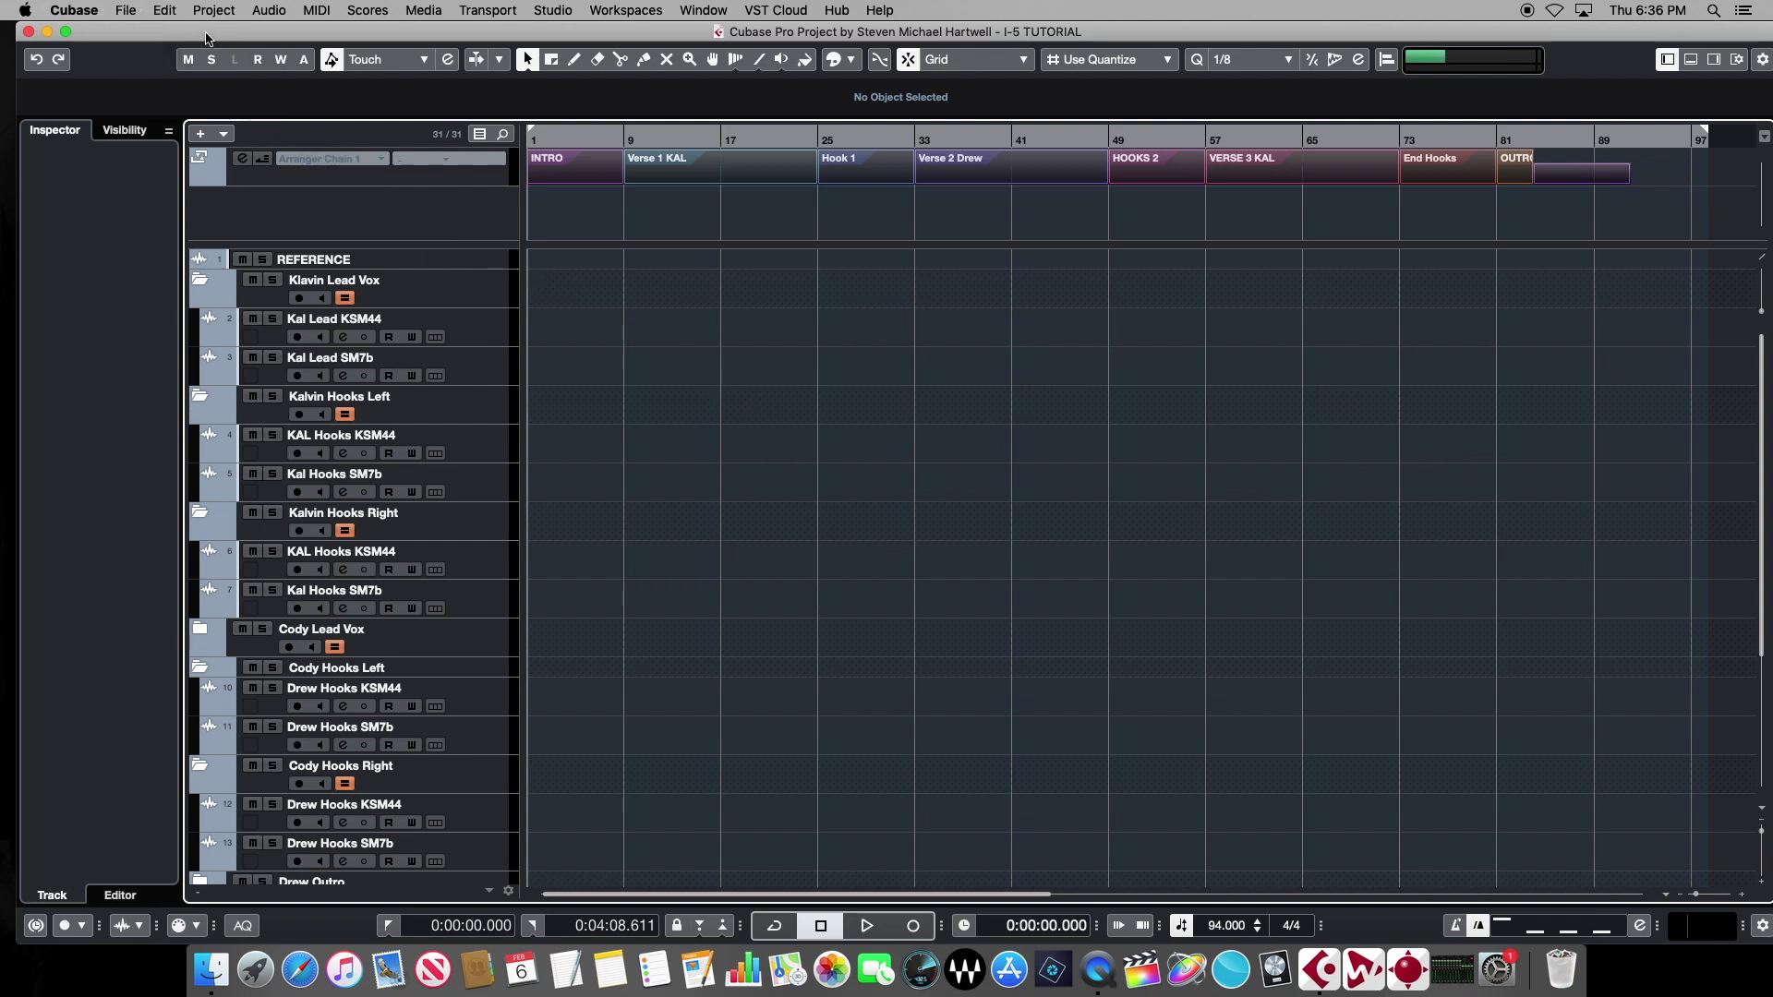
{"action": "left_click", "coordinate": [127, 10]}
{"action": "mouse_move", "coordinate": [186, 285]}
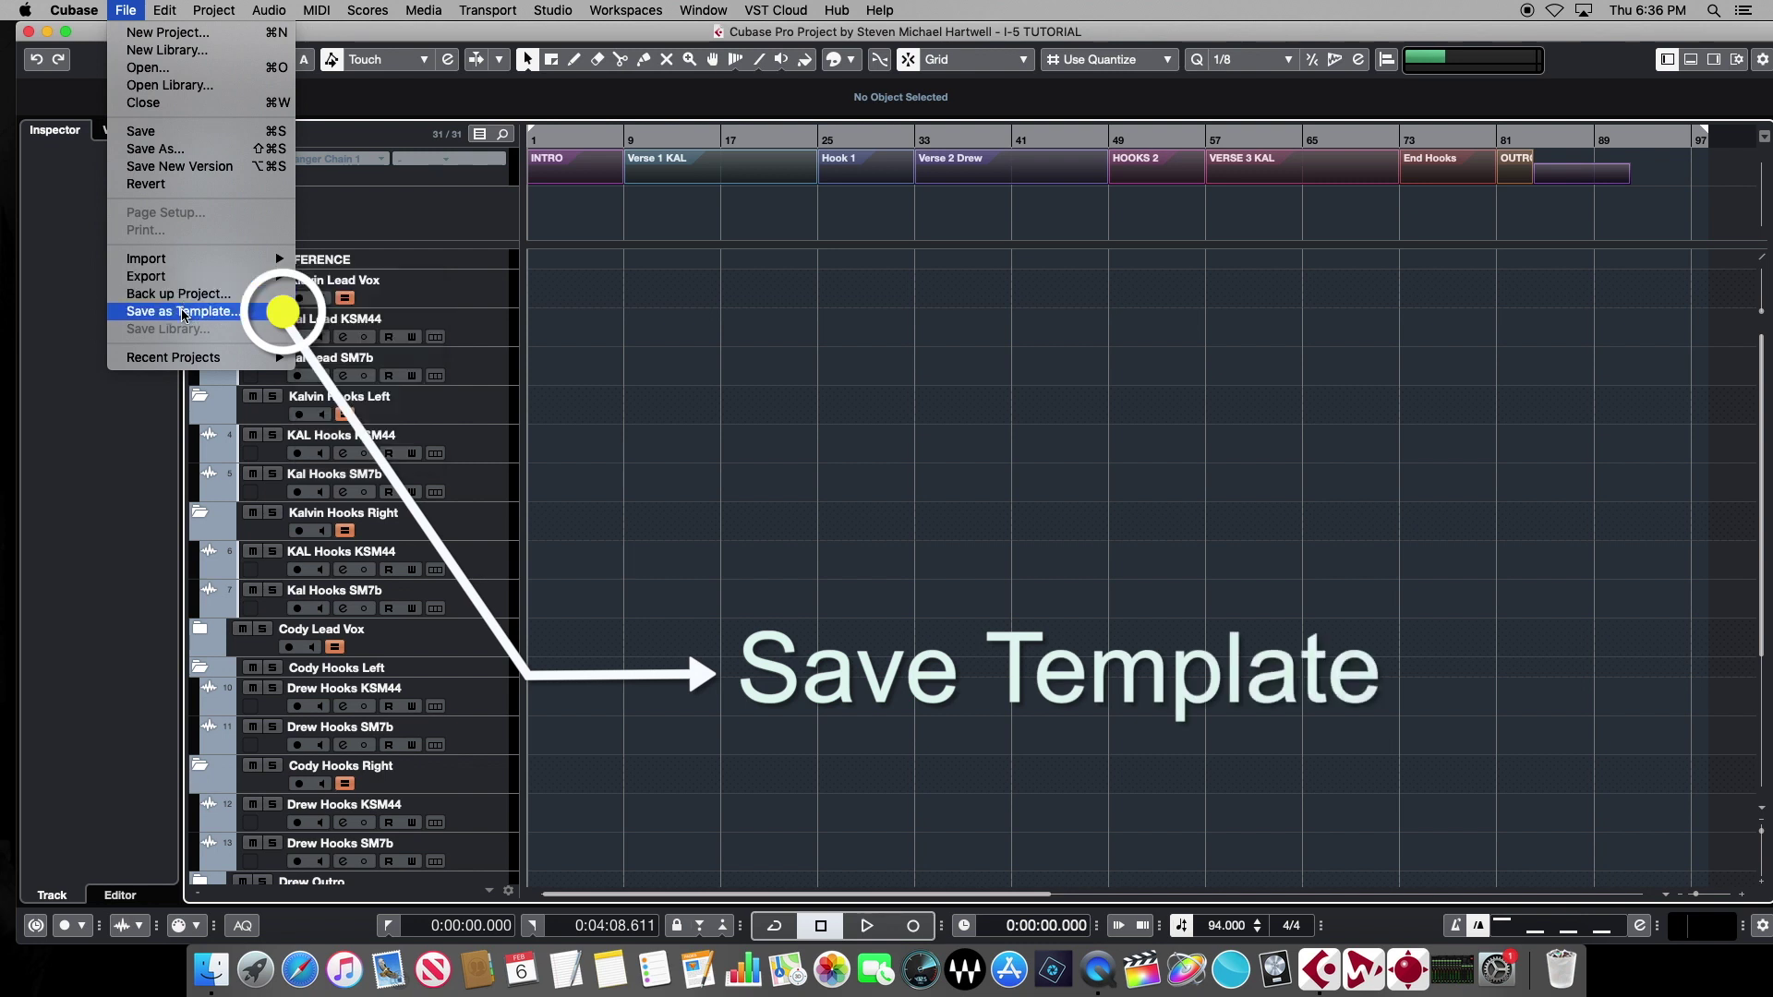
{"action": "left_click", "coordinate": [184, 315]}
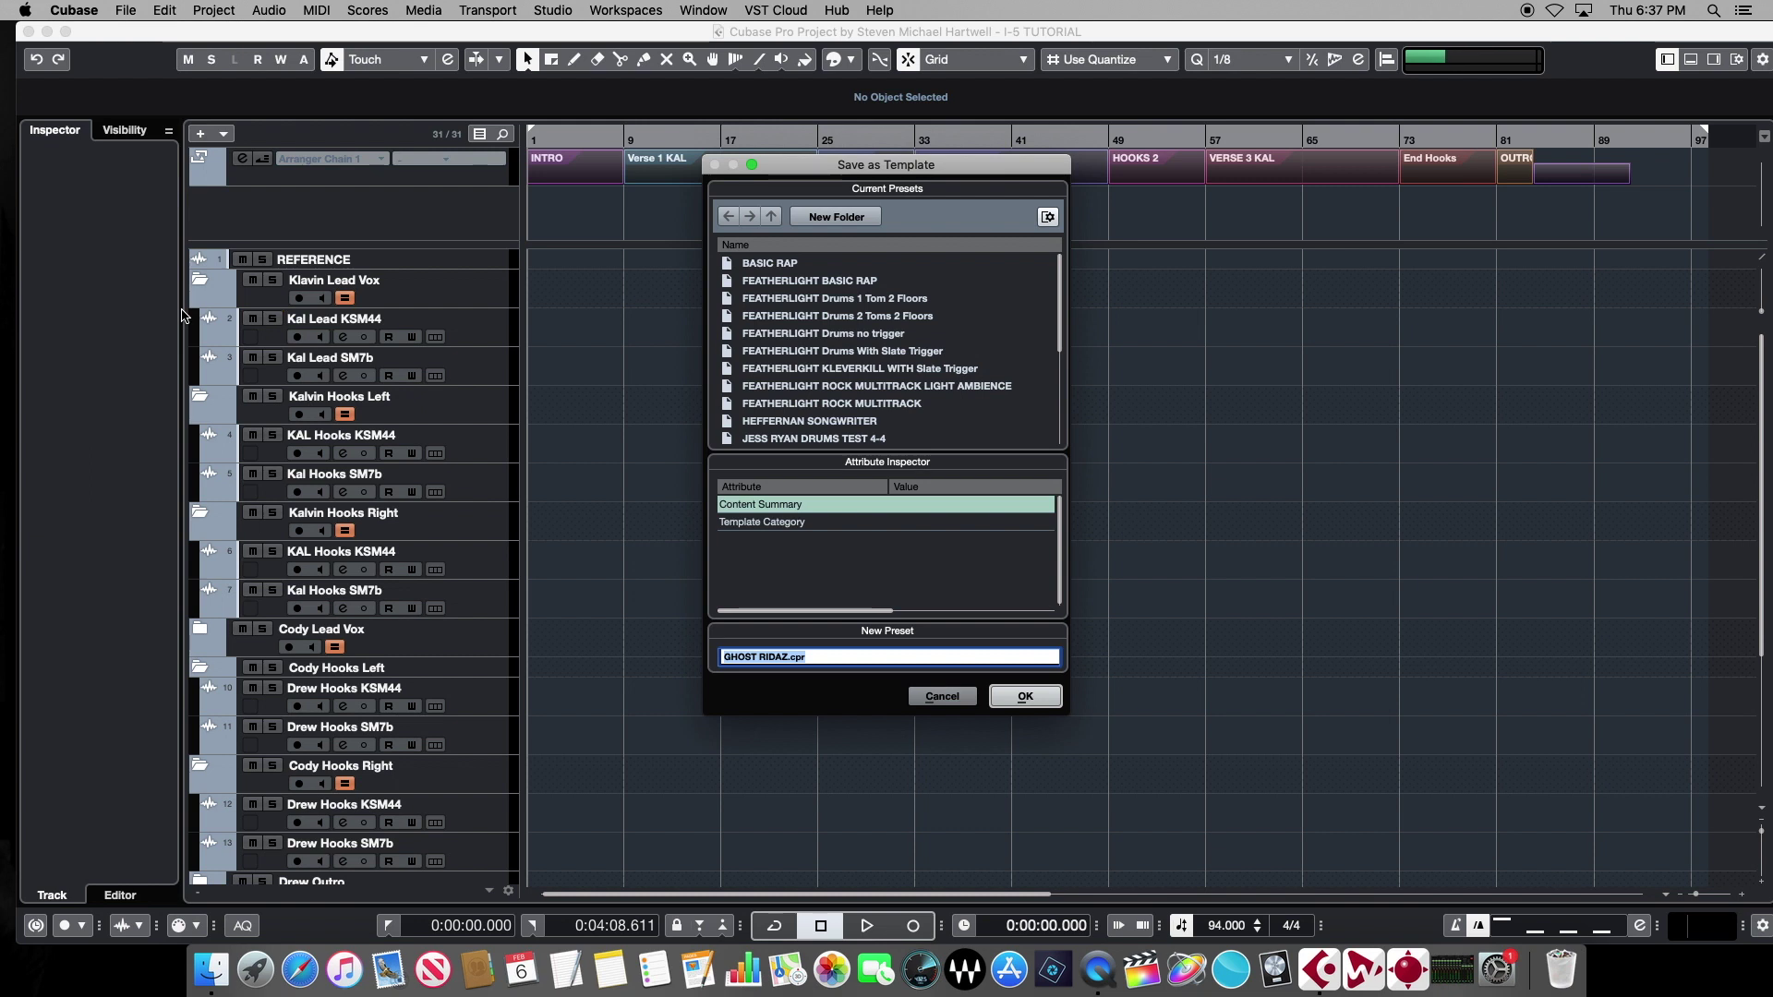
{"action": "type", "text": "T"}
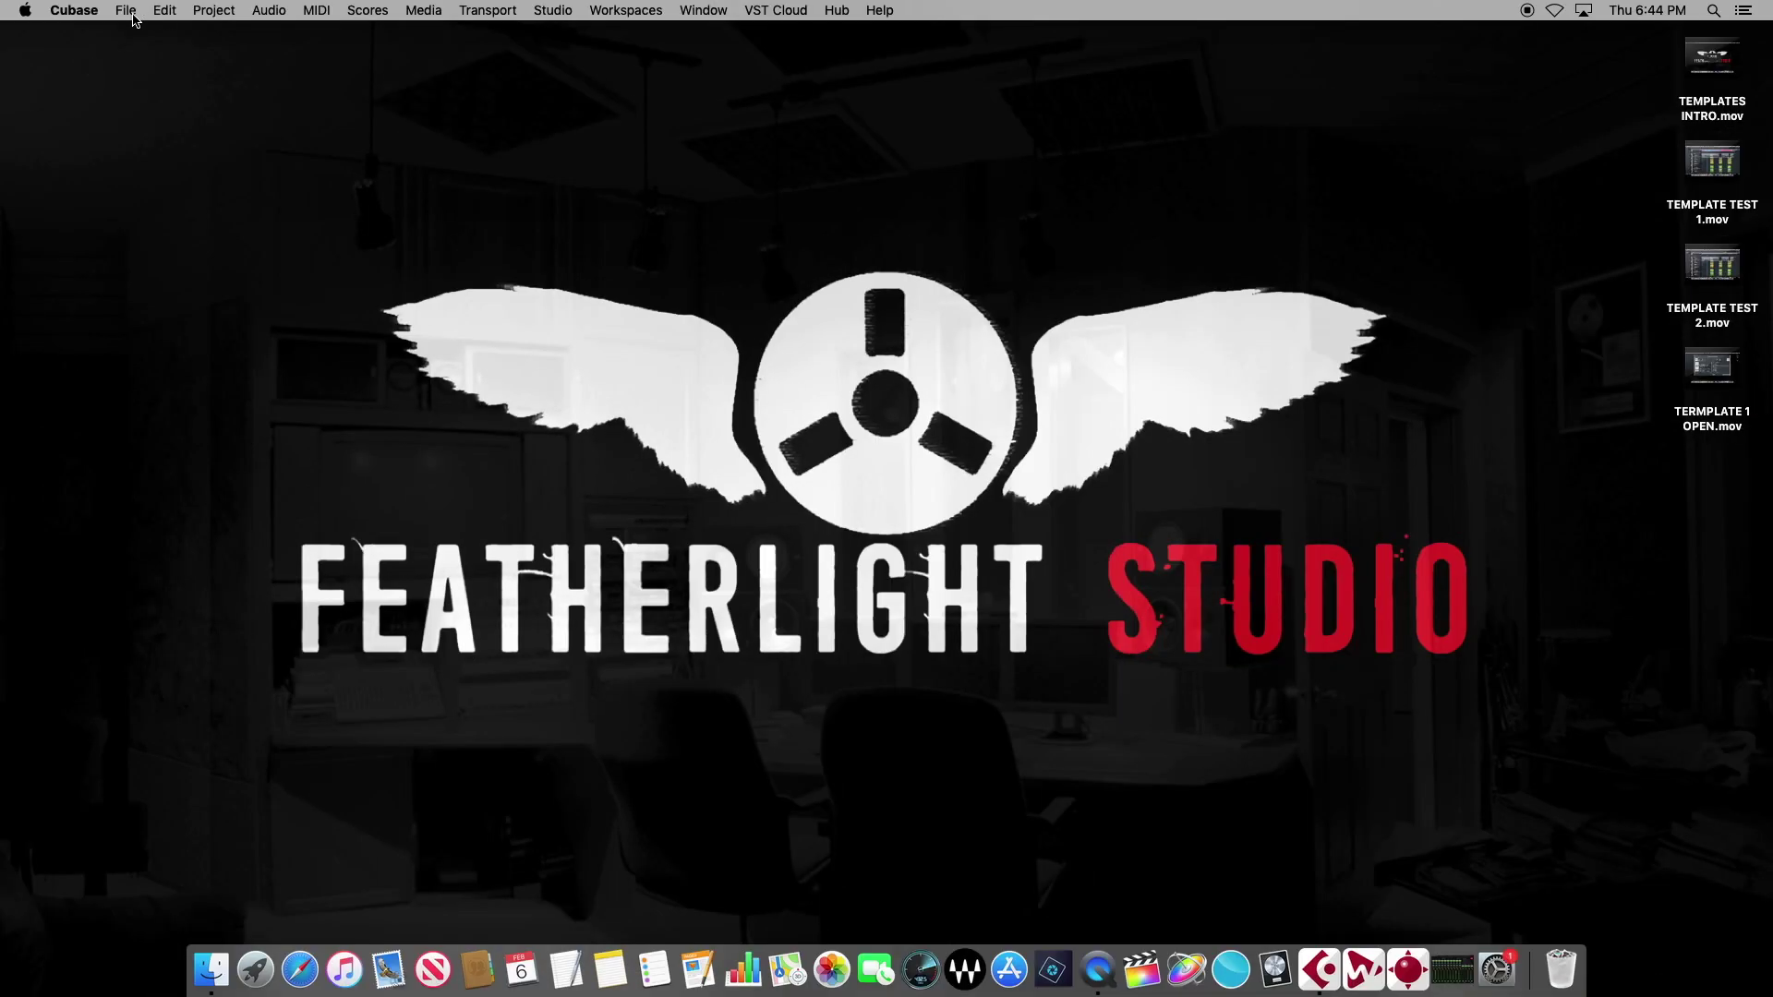
- Create a new project from the TEMPLATE TEST 2 template in the Steinberg Hub
{"action": "left_click", "coordinate": [125, 11]}
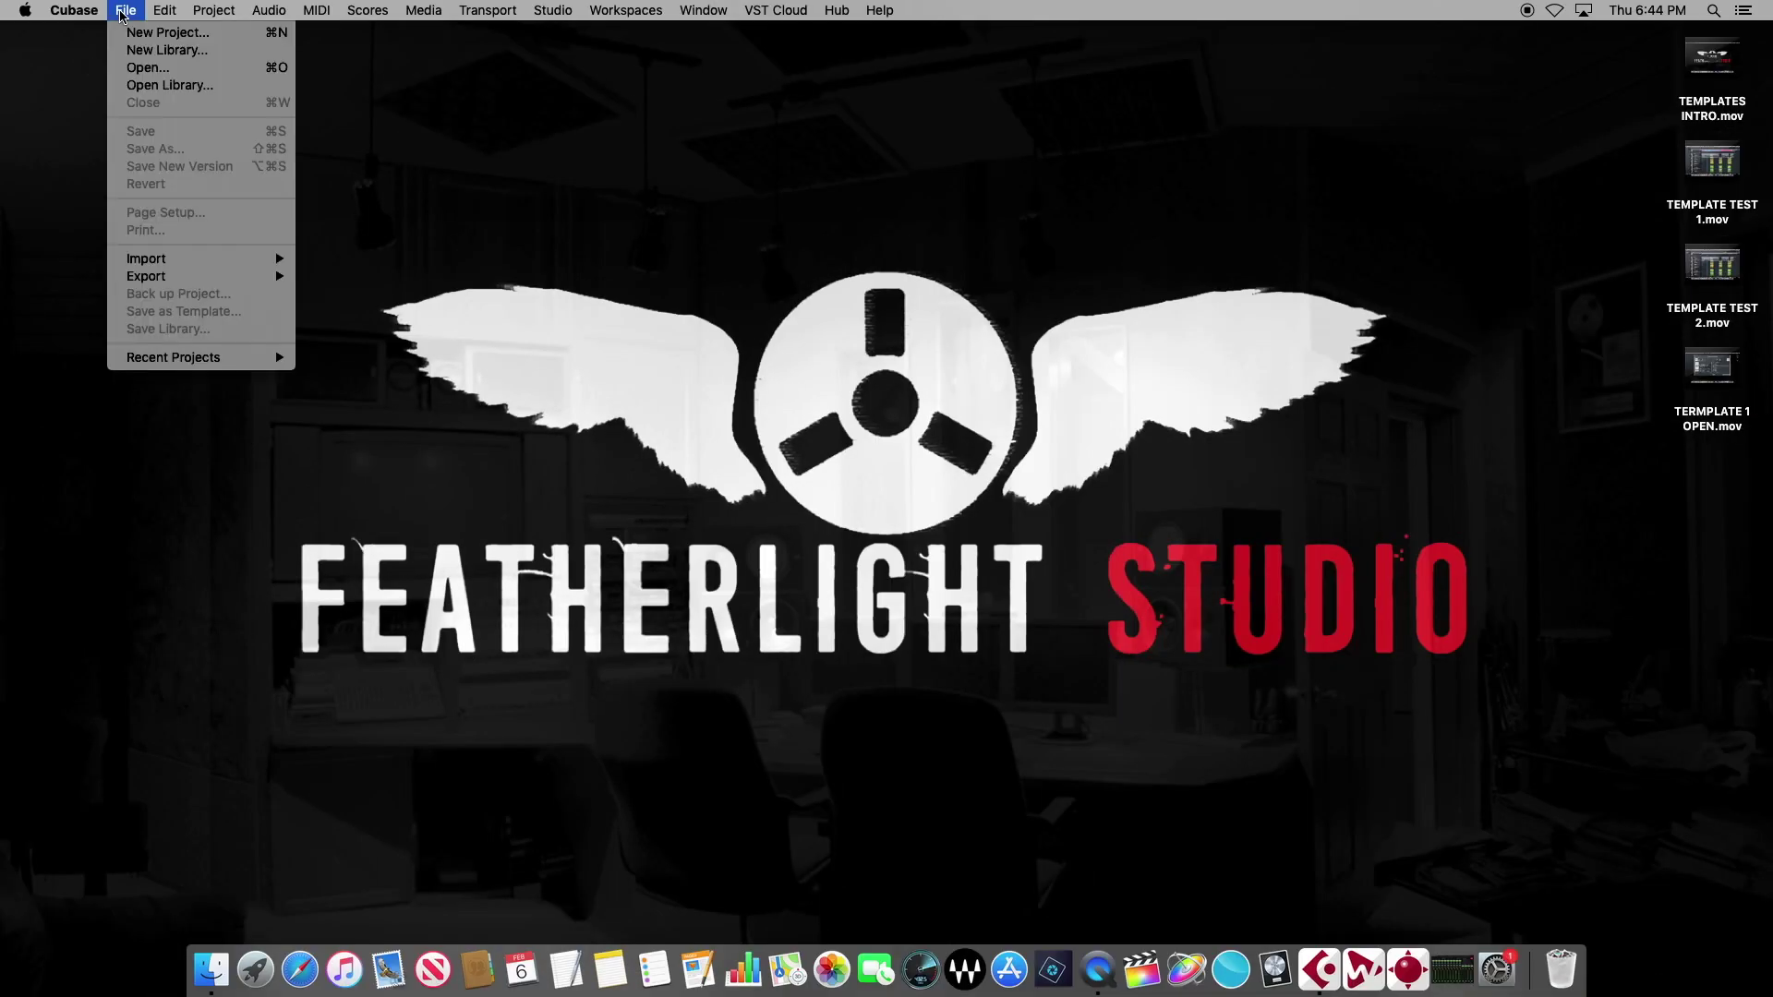
{"action": "left_click", "coordinate": [167, 33]}
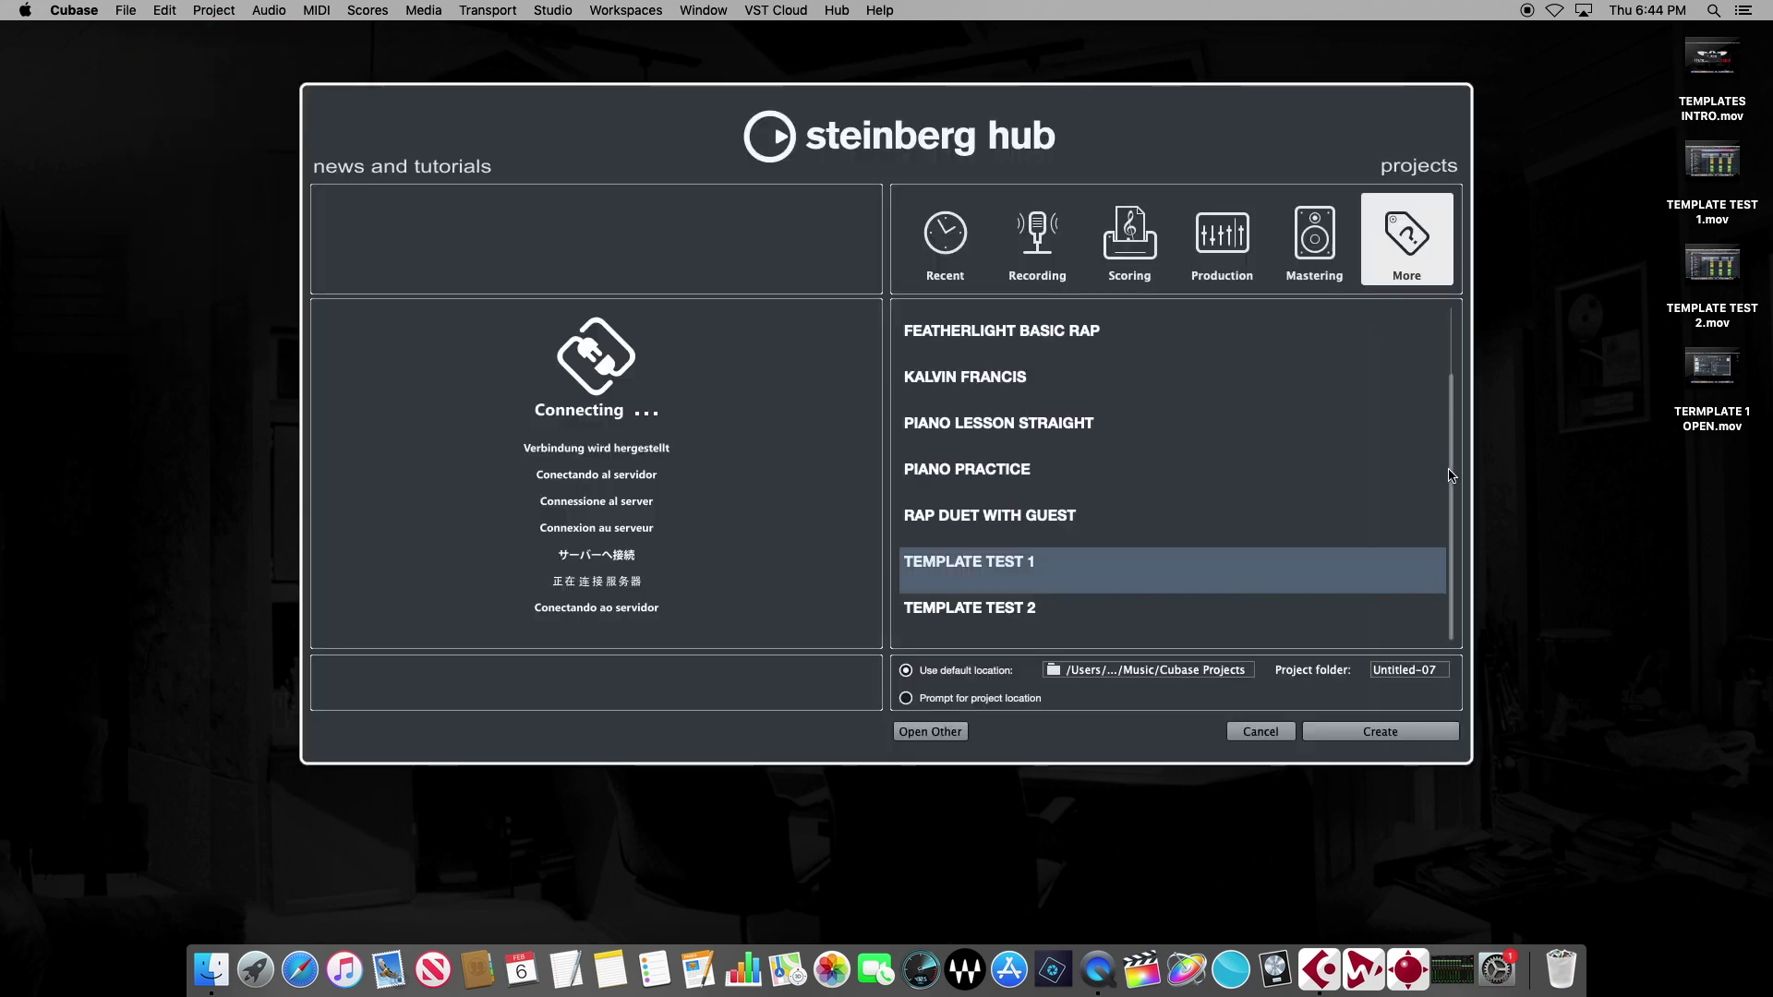
{"action": "left_click", "coordinate": [930, 616]}
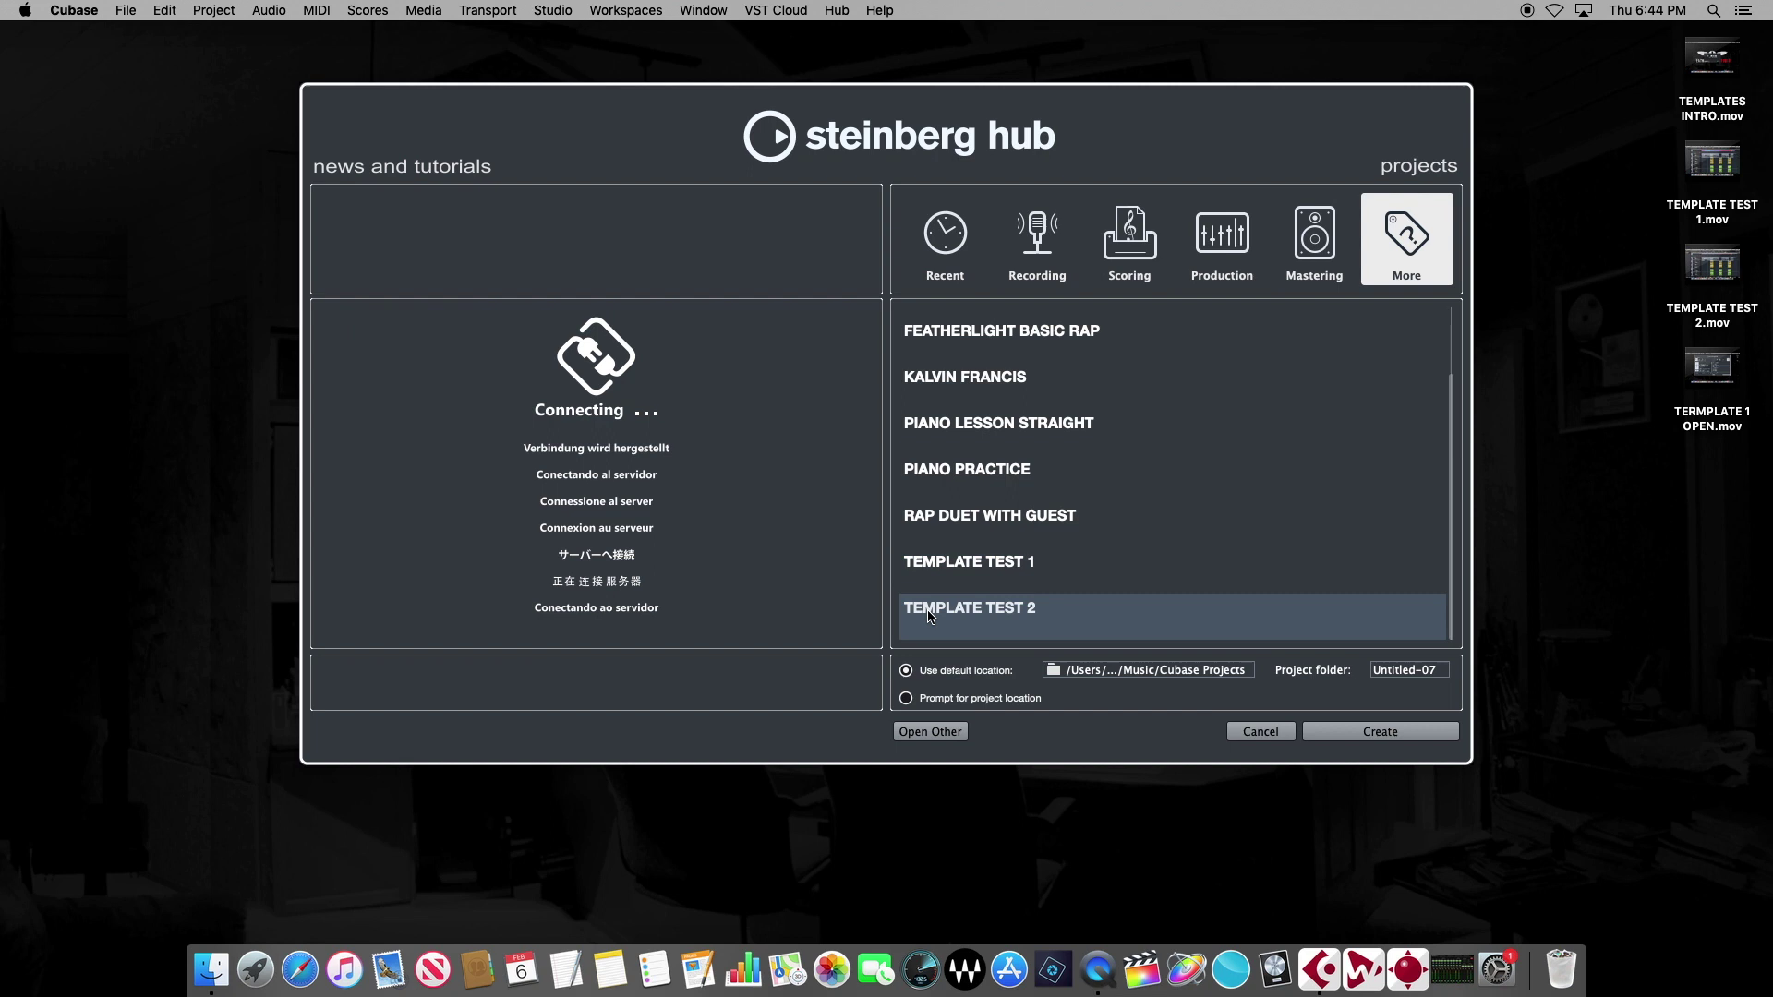
{"action": "left_click", "coordinate": [1360, 731]}
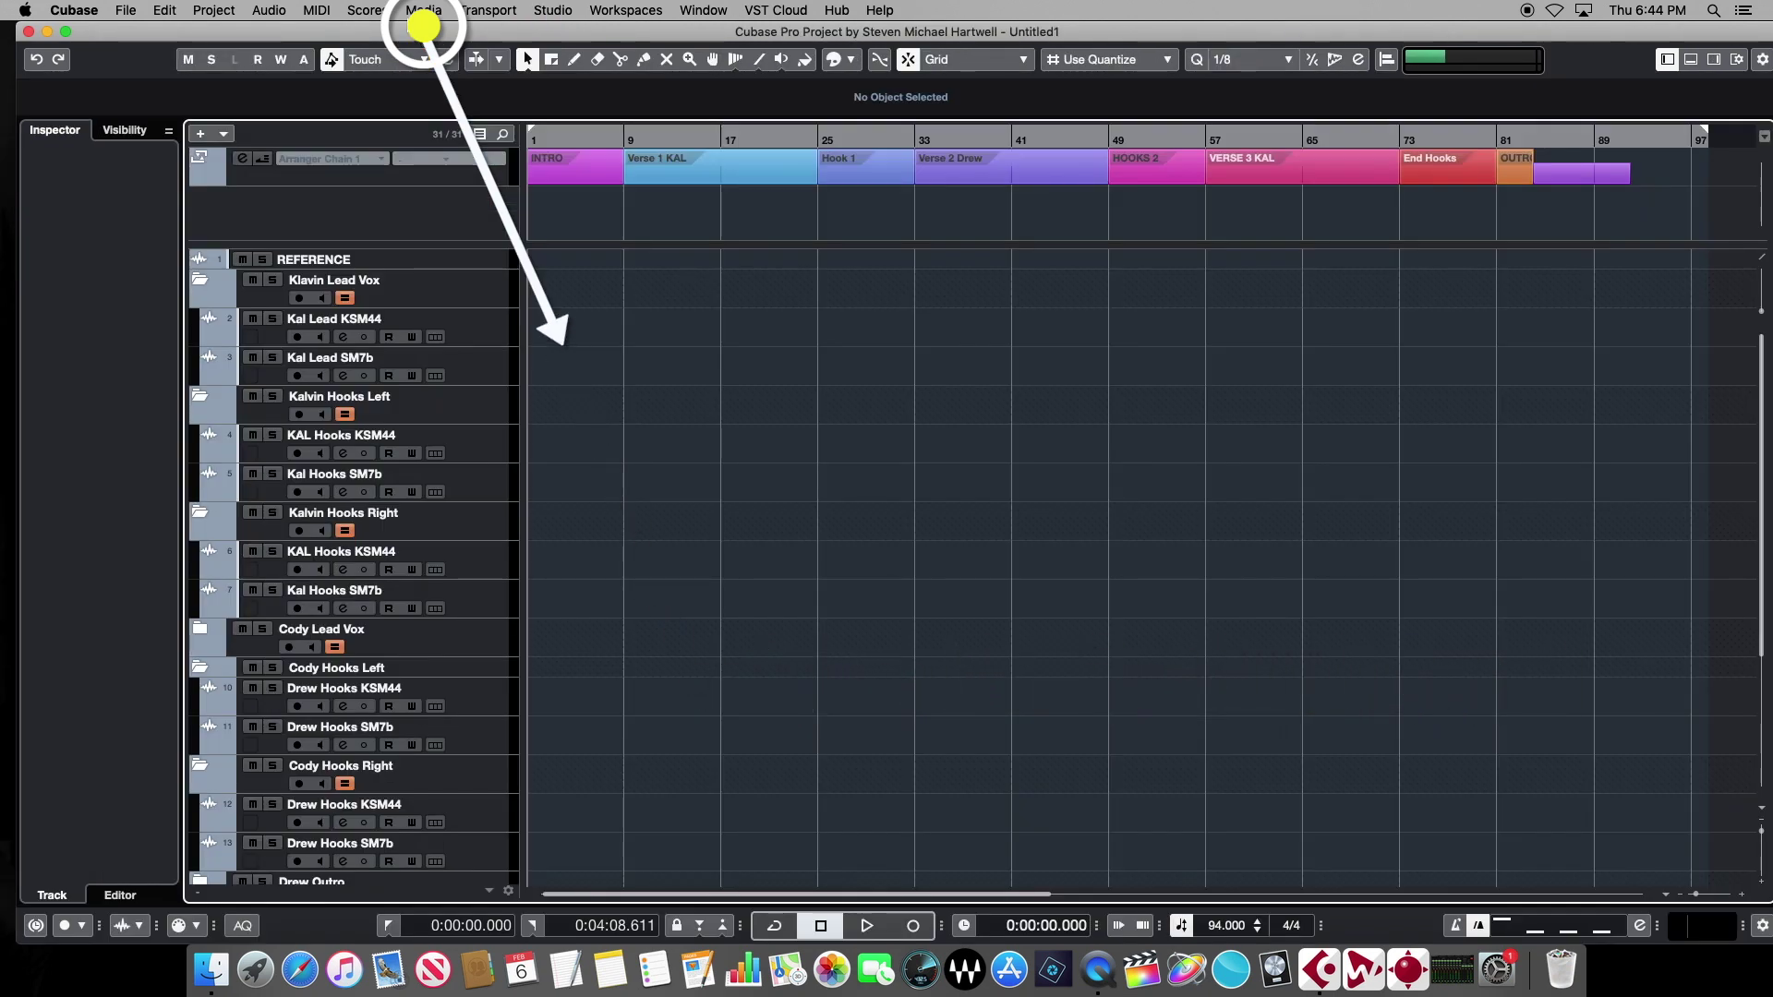
- Open the new project's Pool, confirm its Video and Trash folders are empty, then close it
{"action": "left_click", "coordinate": [424, 10]}
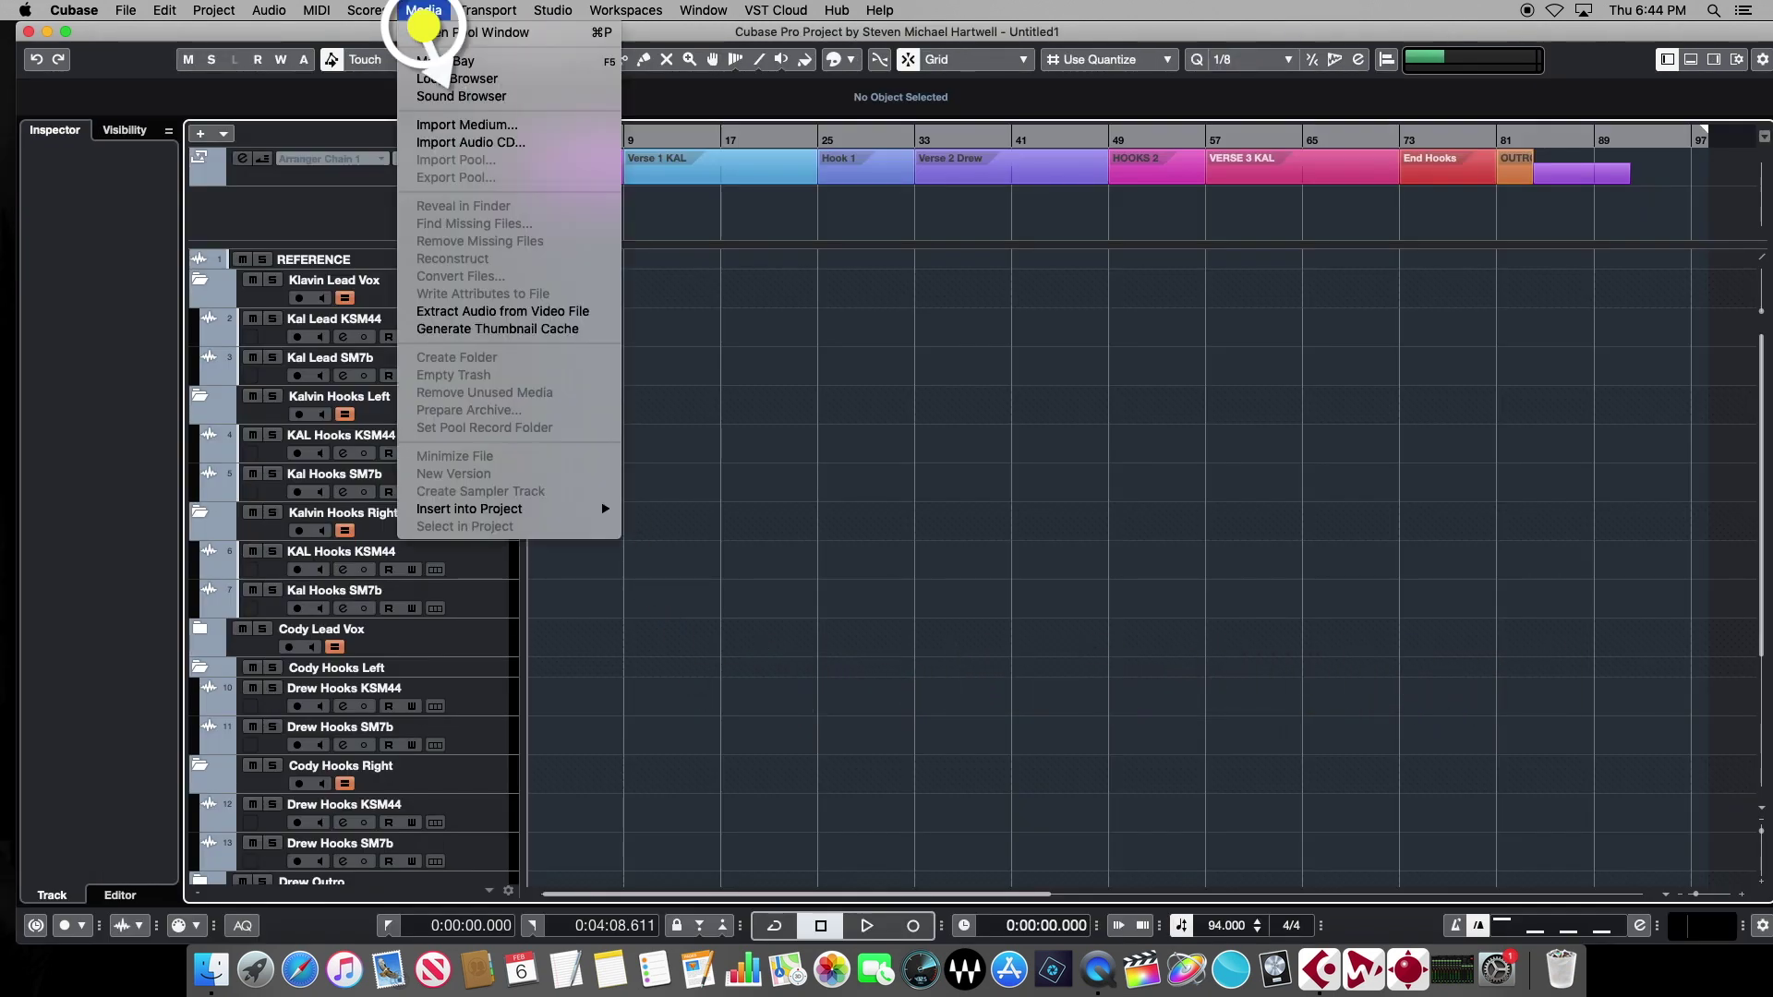
{"action": "left_click", "coordinate": [424, 32]}
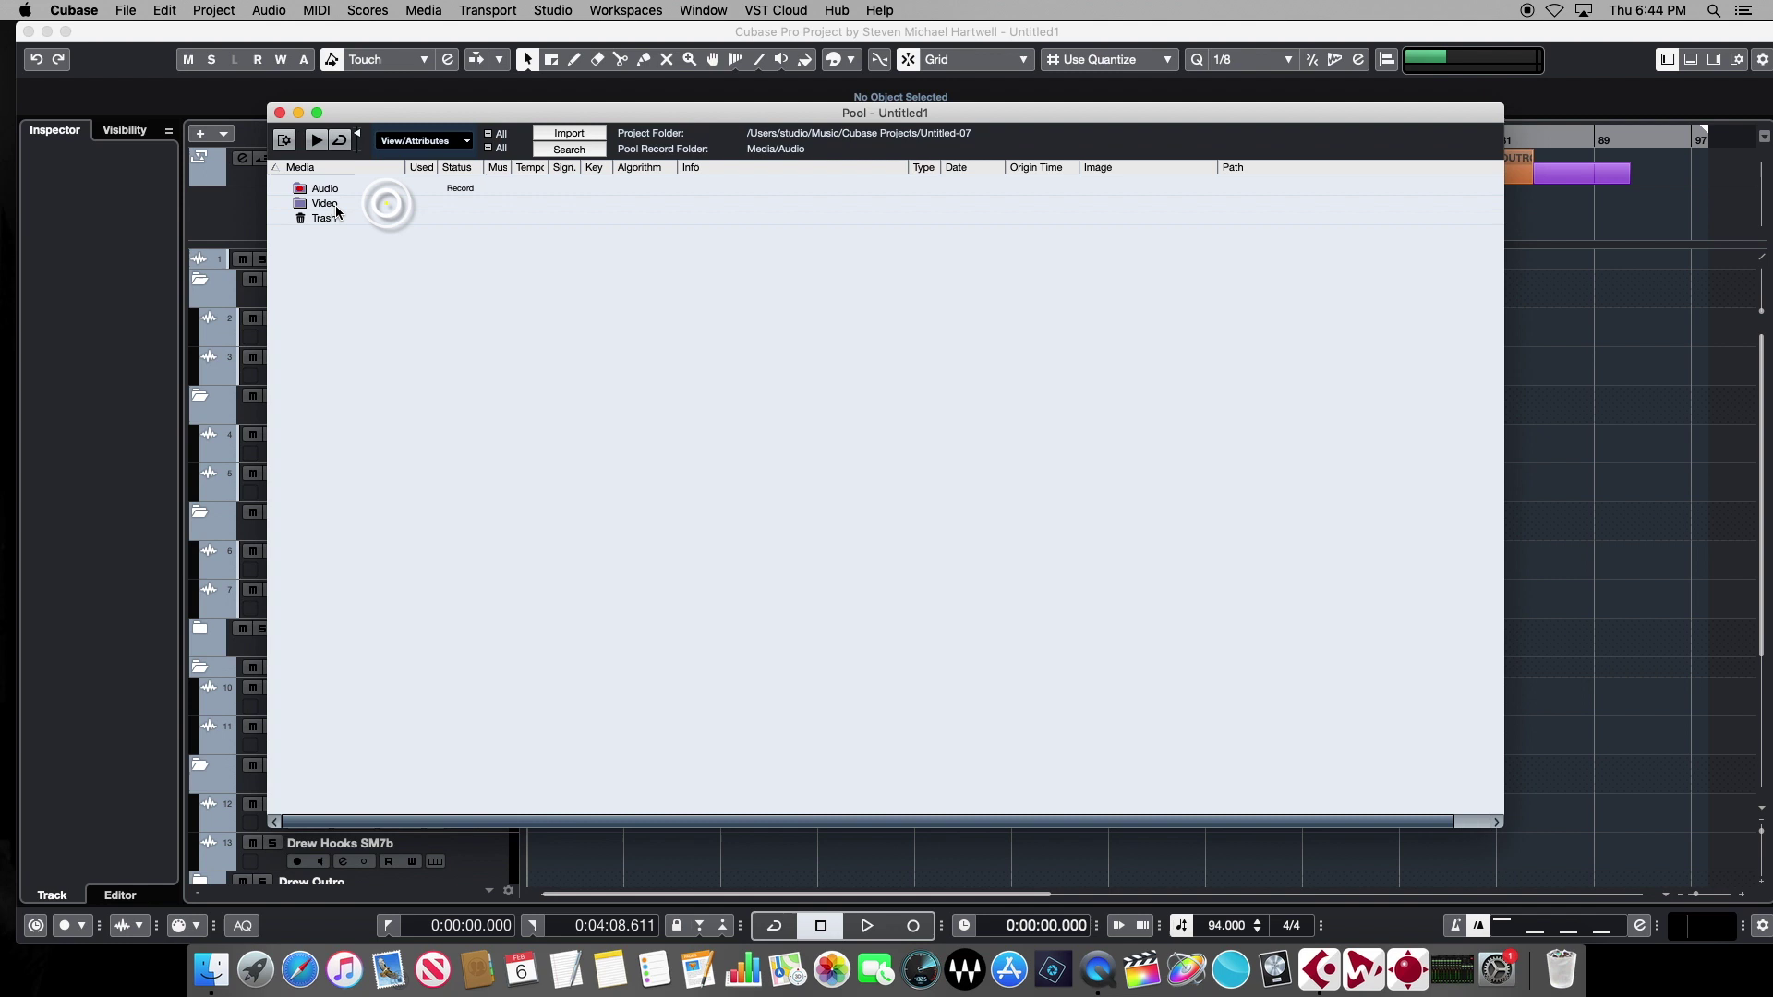
{"action": "left_click", "coordinate": [333, 205]}
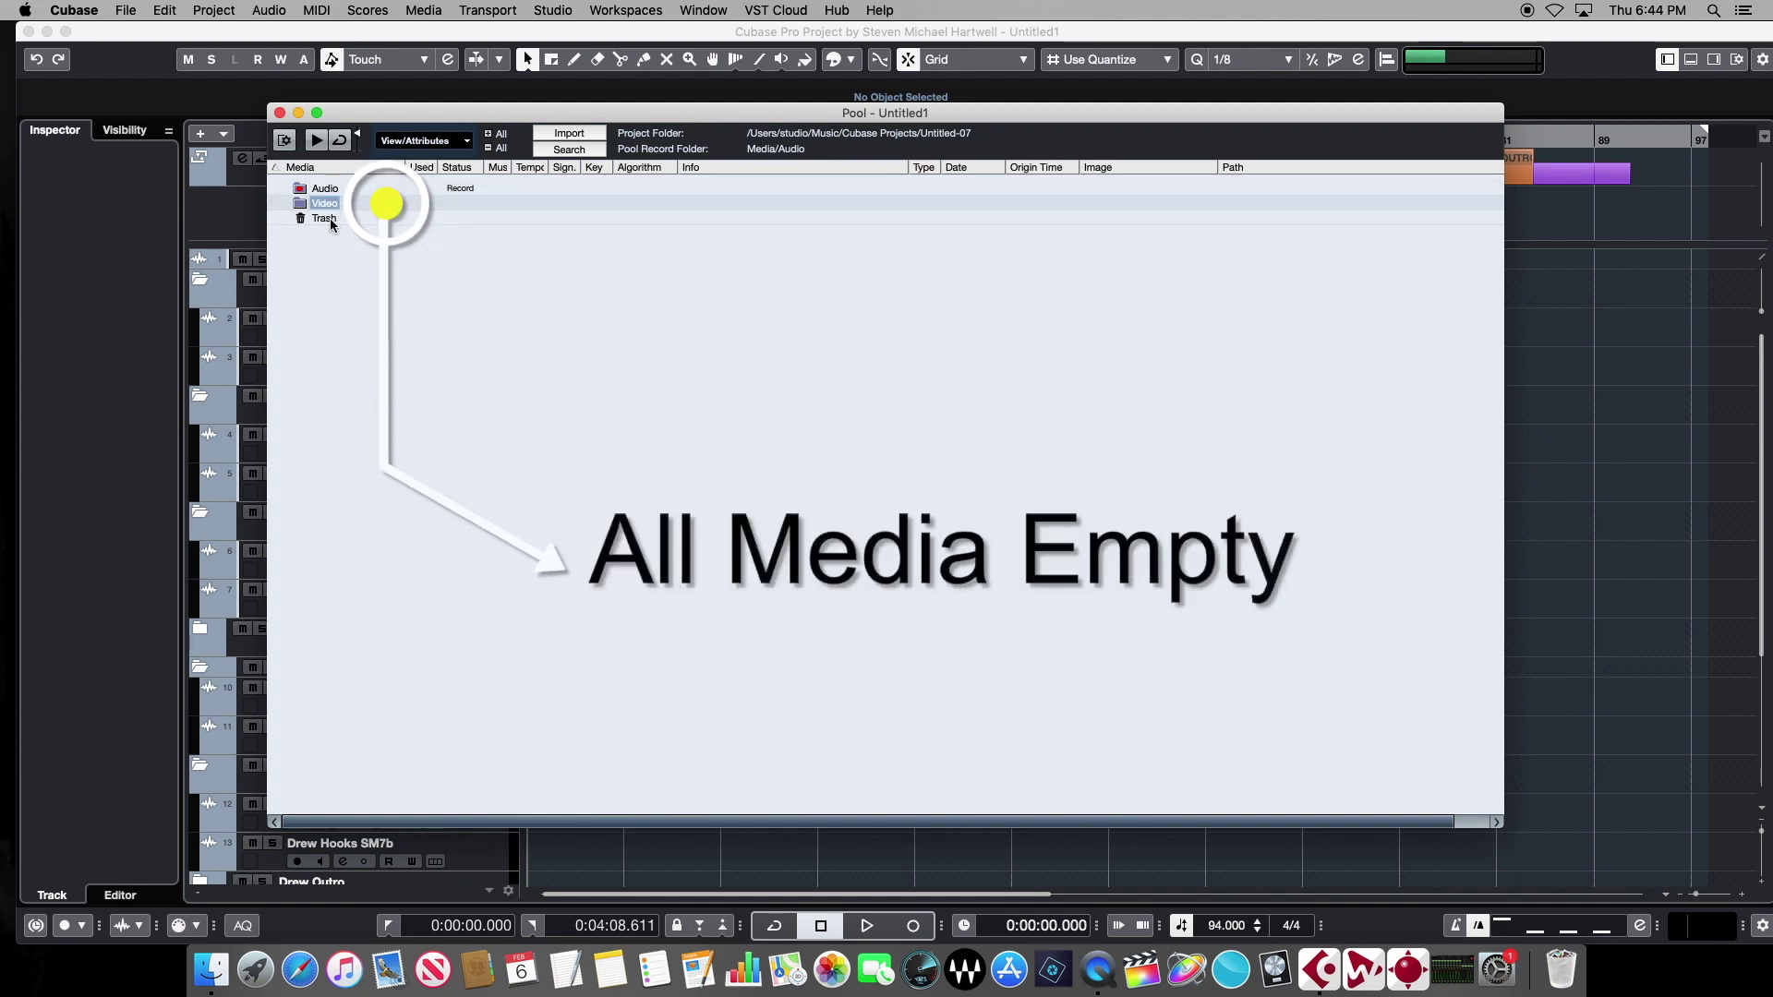
{"action": "left_click", "coordinate": [329, 220]}
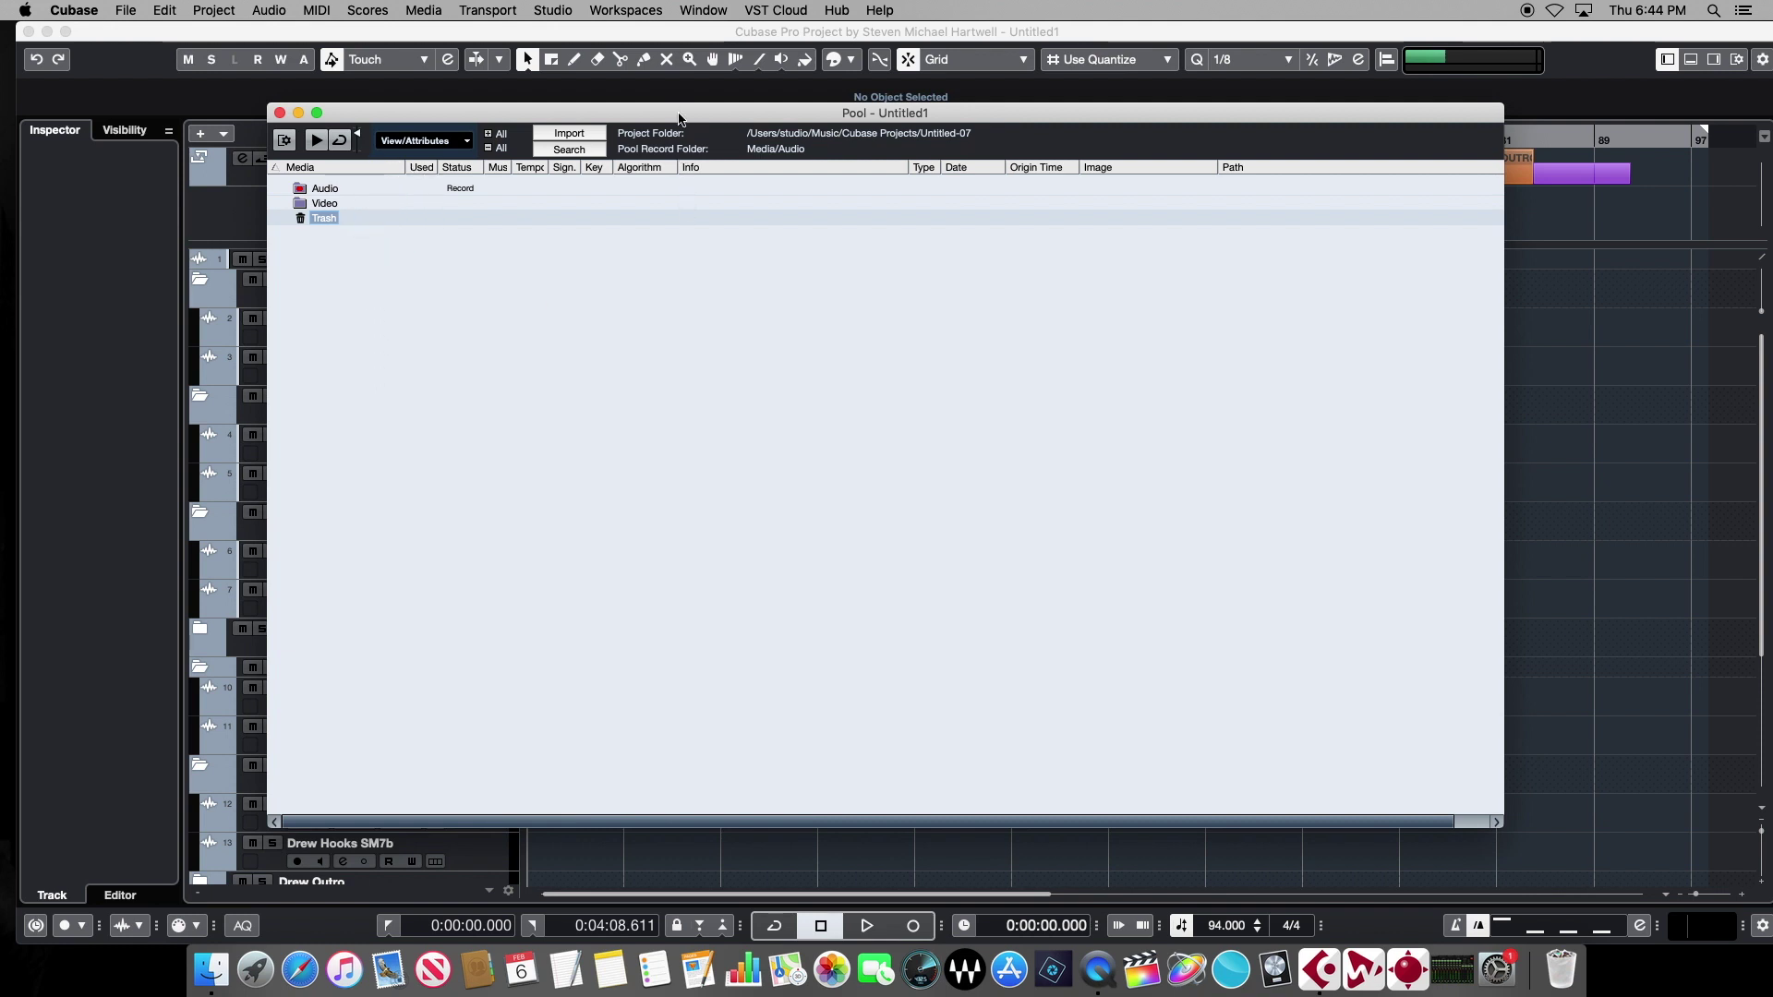
{"action": "left_click", "coordinate": [280, 113]}
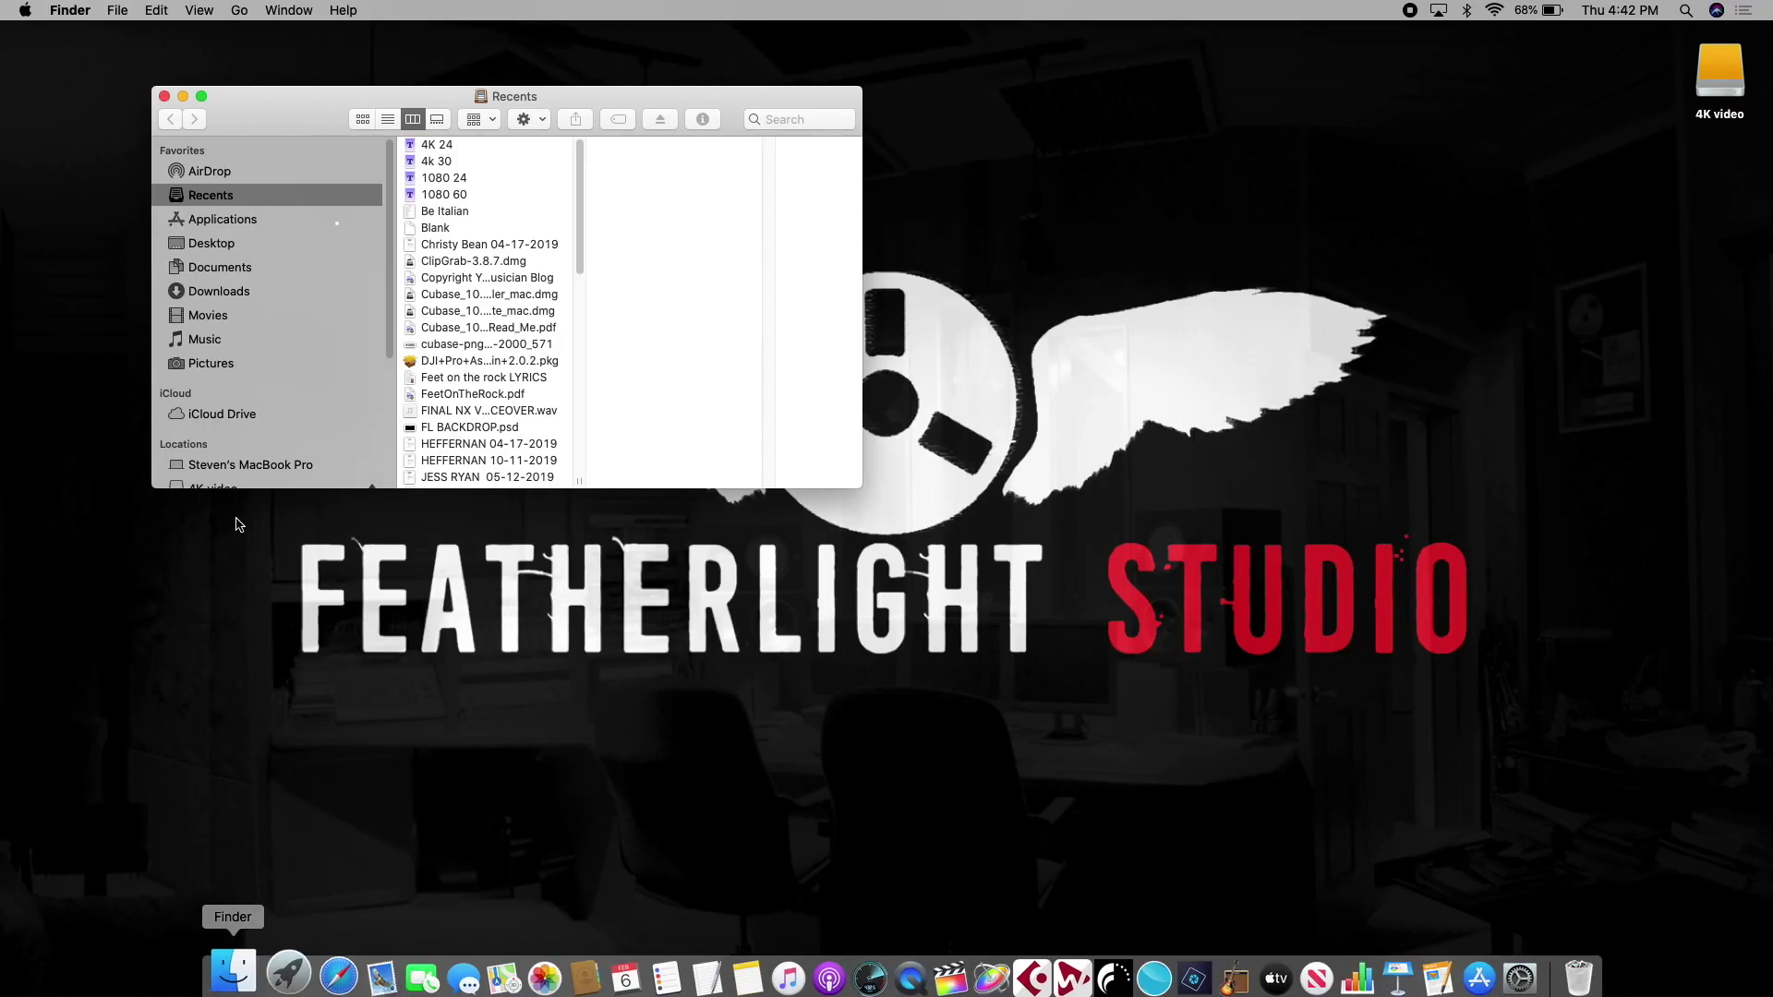
- Show the Cubase 10.5 package contents and open Contents > Project Templates
{"action": "left_click", "coordinate": [205, 220]}
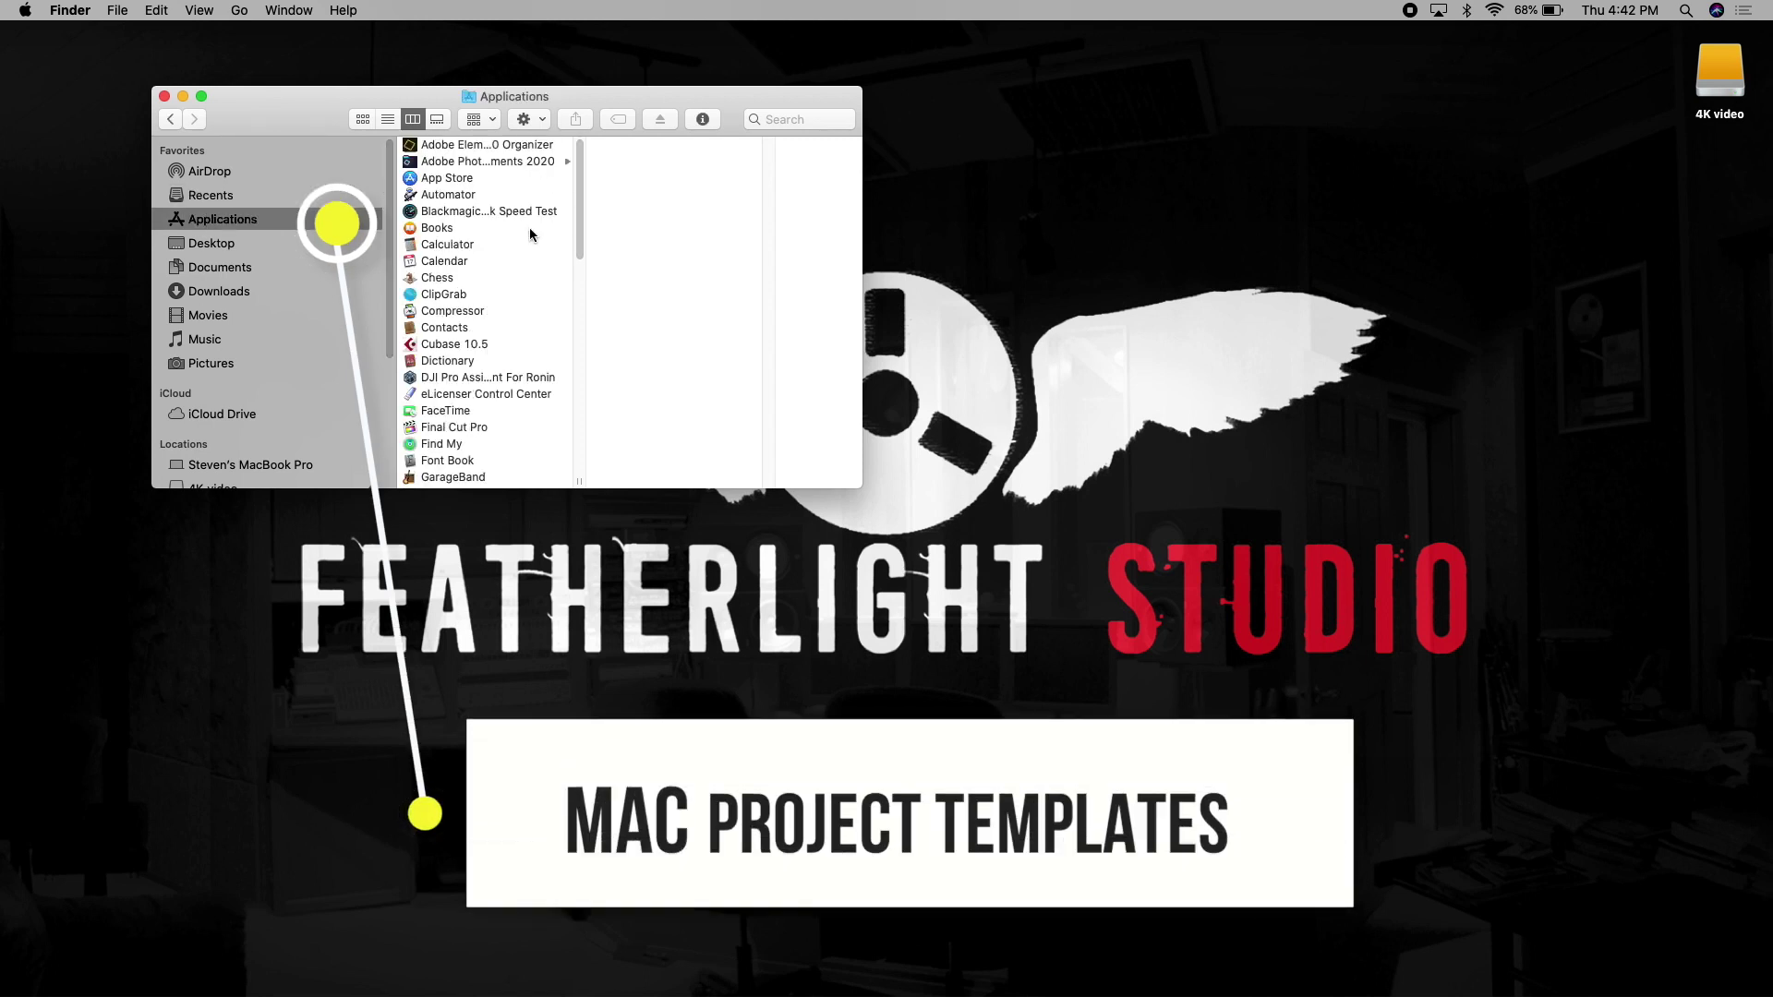
{"action": "left_click", "coordinate": [454, 348]}
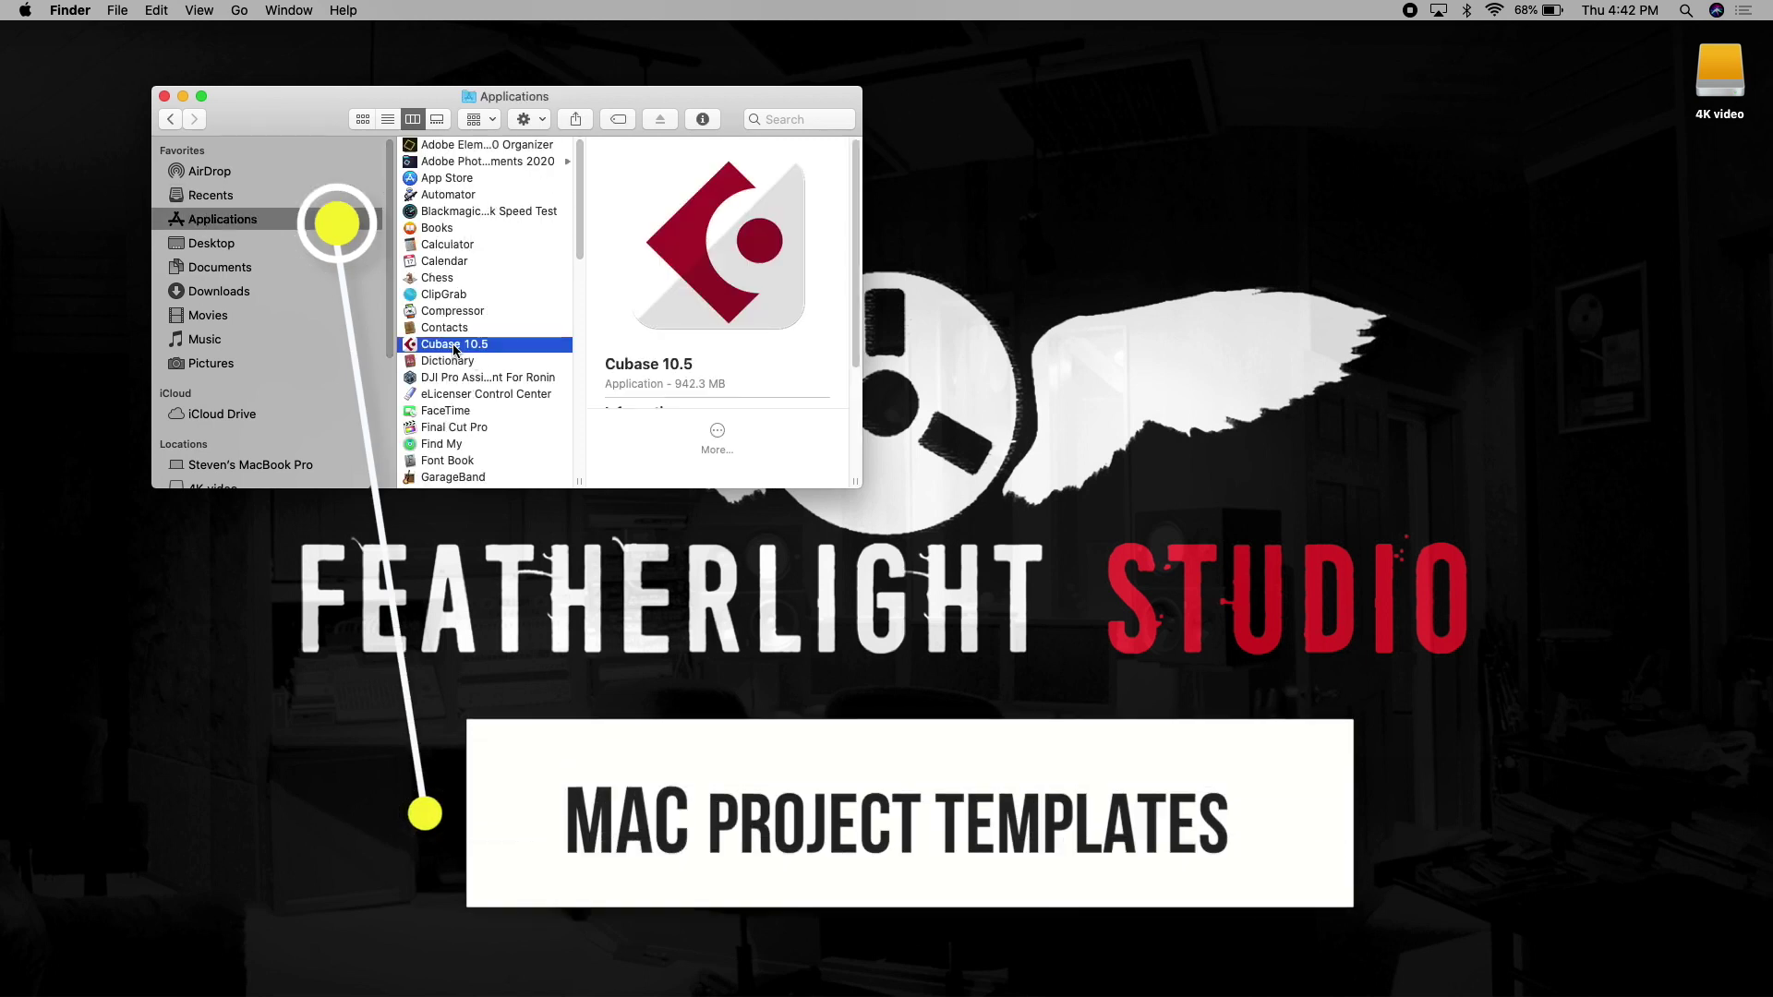
{"action": "right_click", "coordinate": [454, 346]}
{"action": "left_click", "coordinate": [497, 370]}
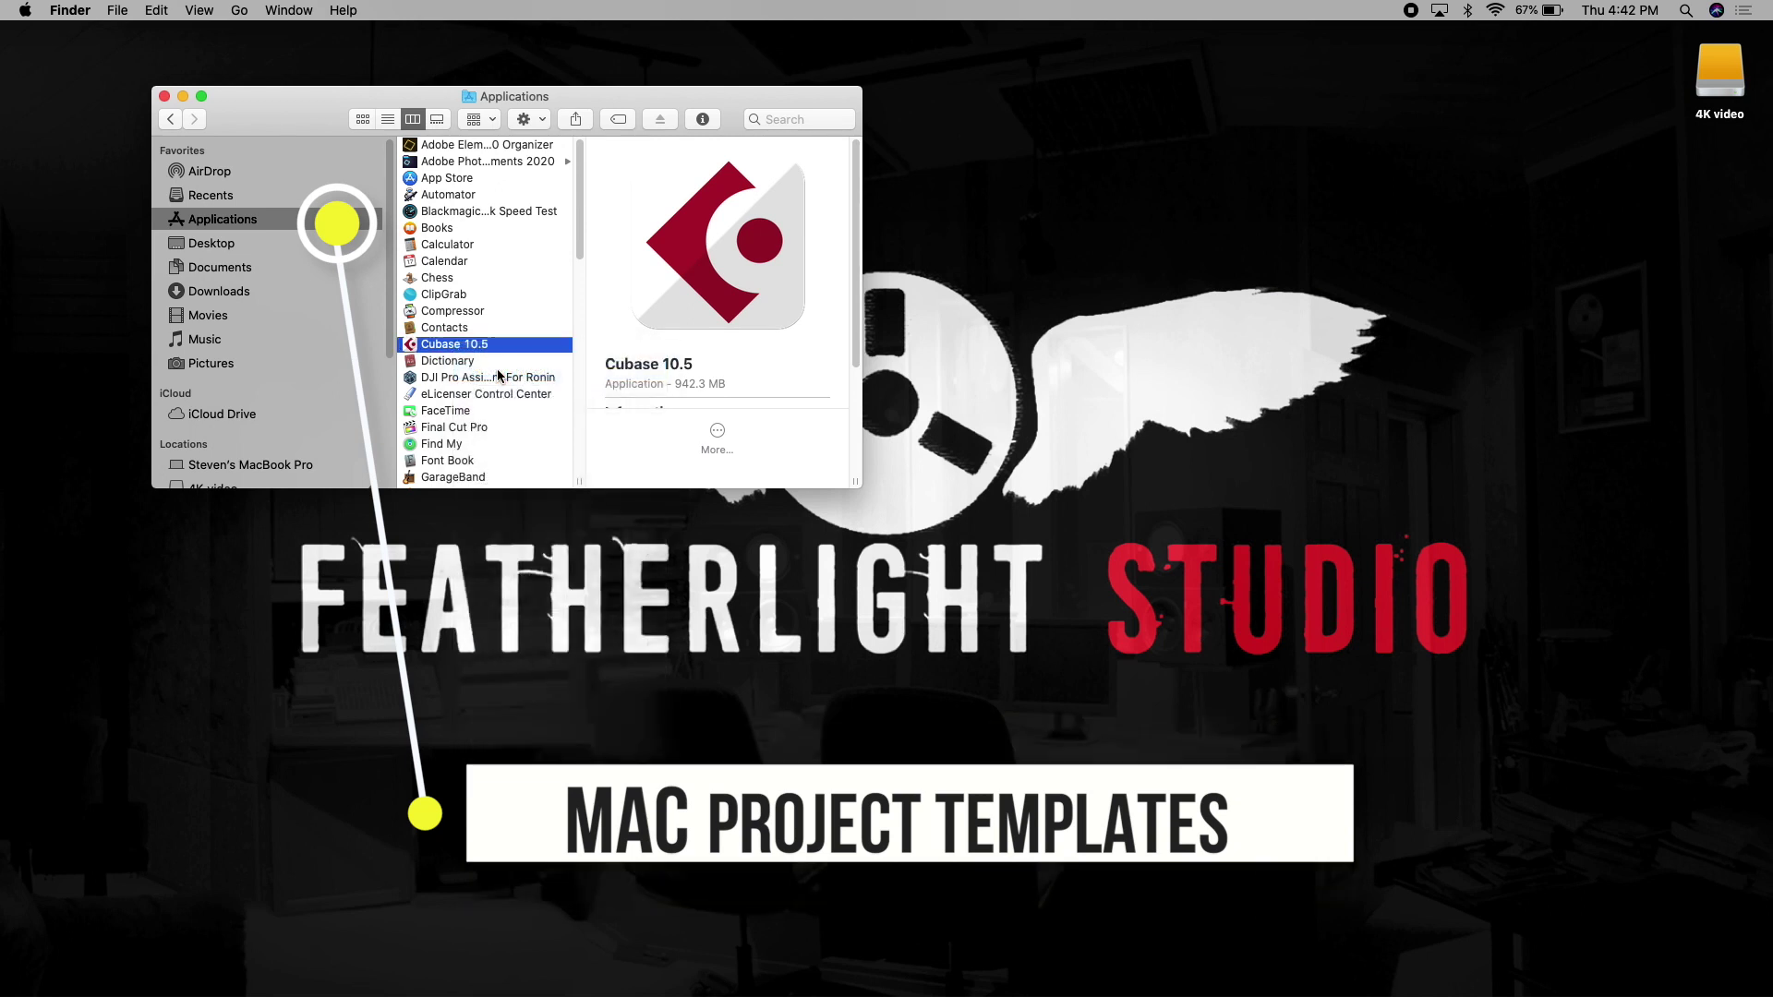
{"action": "left_click", "coordinate": [454, 146]}
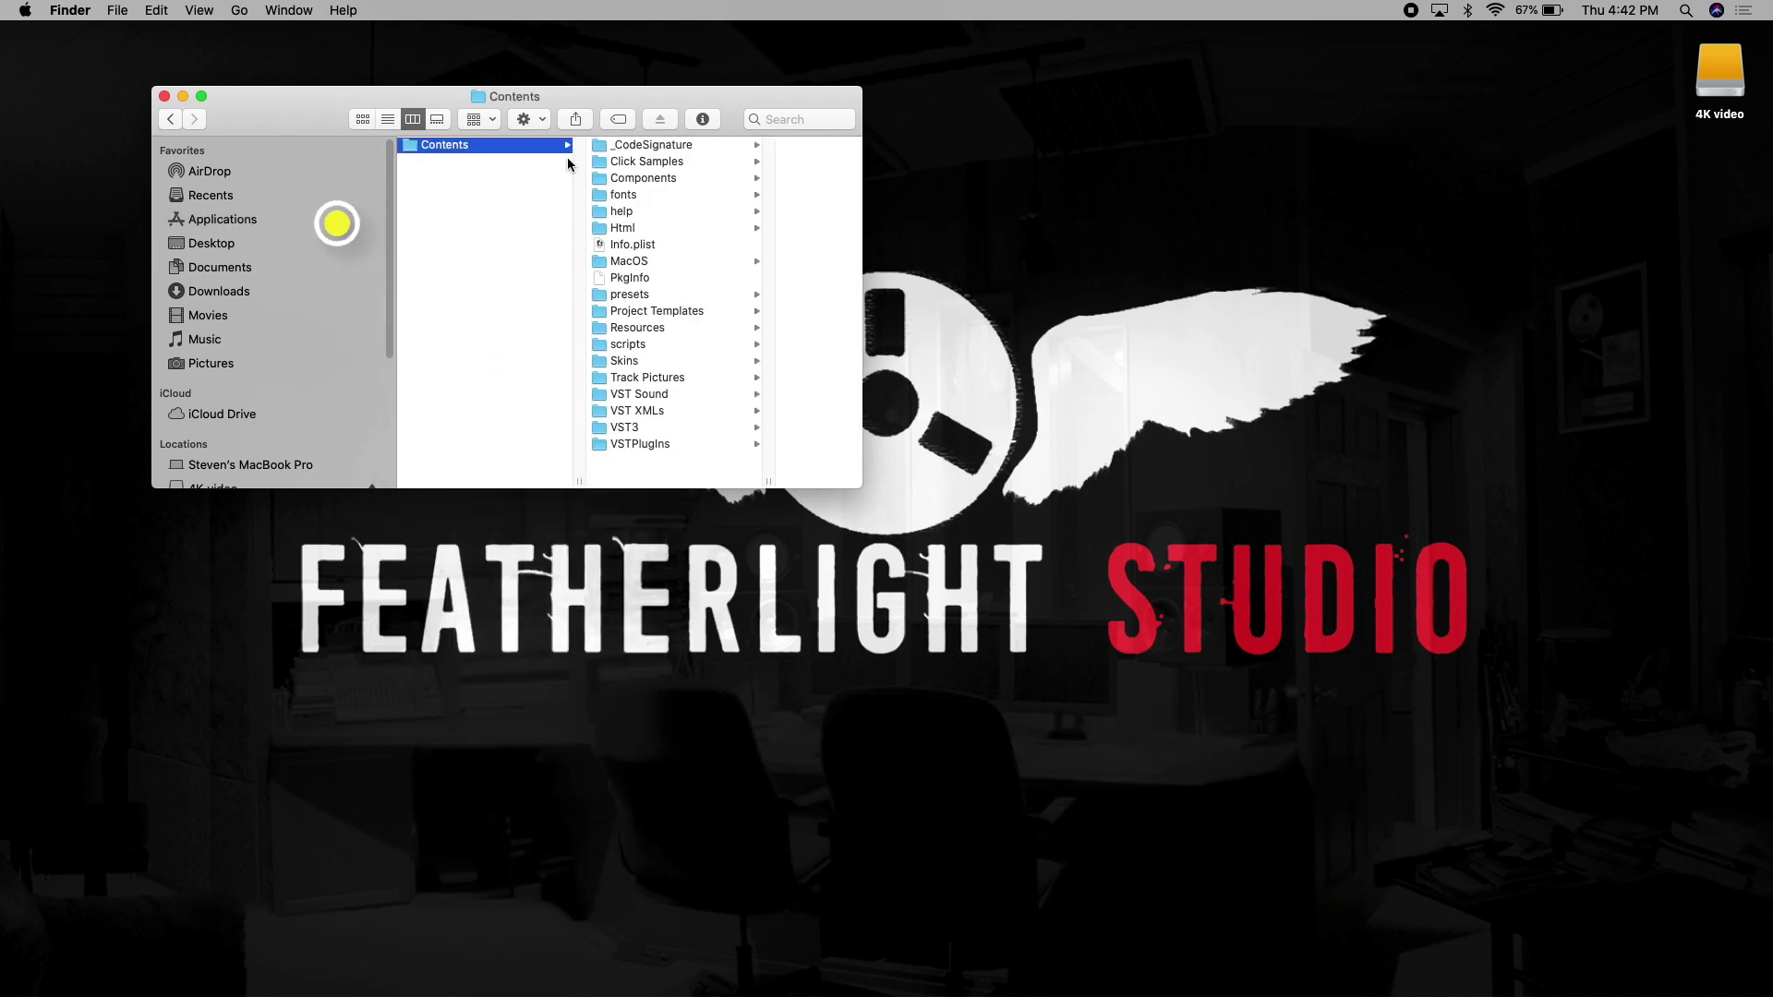
{"action": "left_click", "coordinate": [647, 313]}
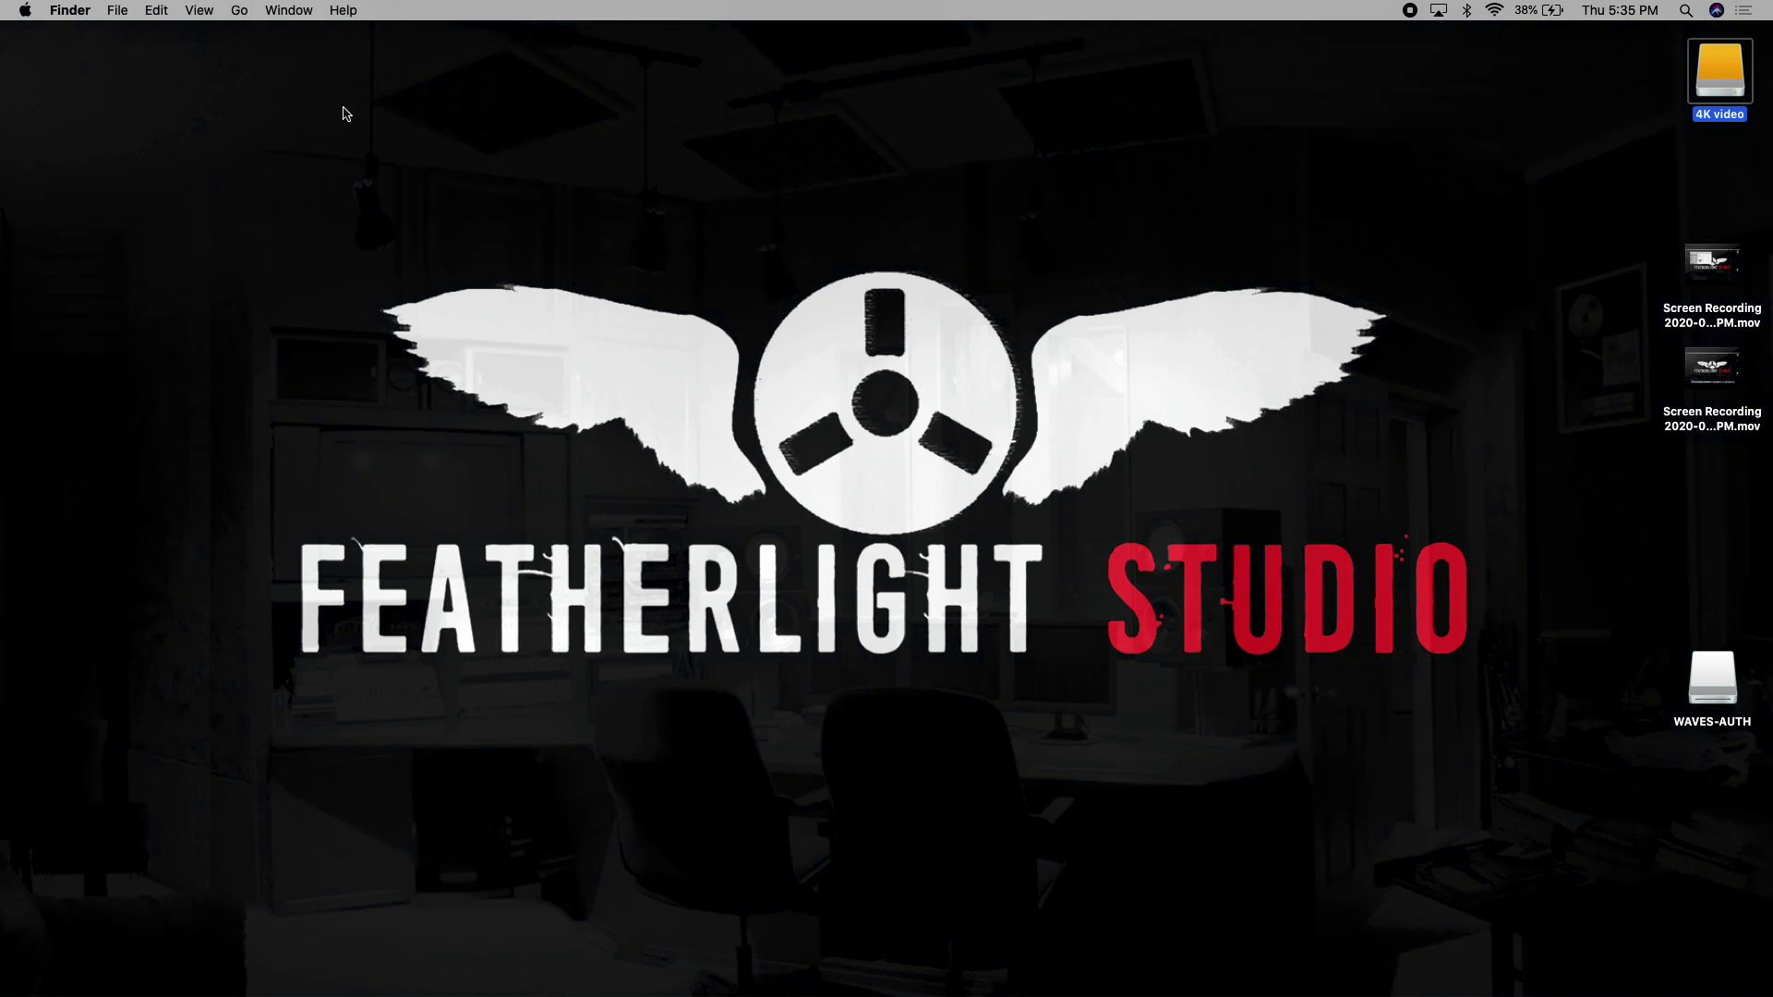
- Reveal the hidden user Library and open Preferences > Cubase 10.5 > Project Templates
{"action": "left_click", "coordinate": [240, 10]}
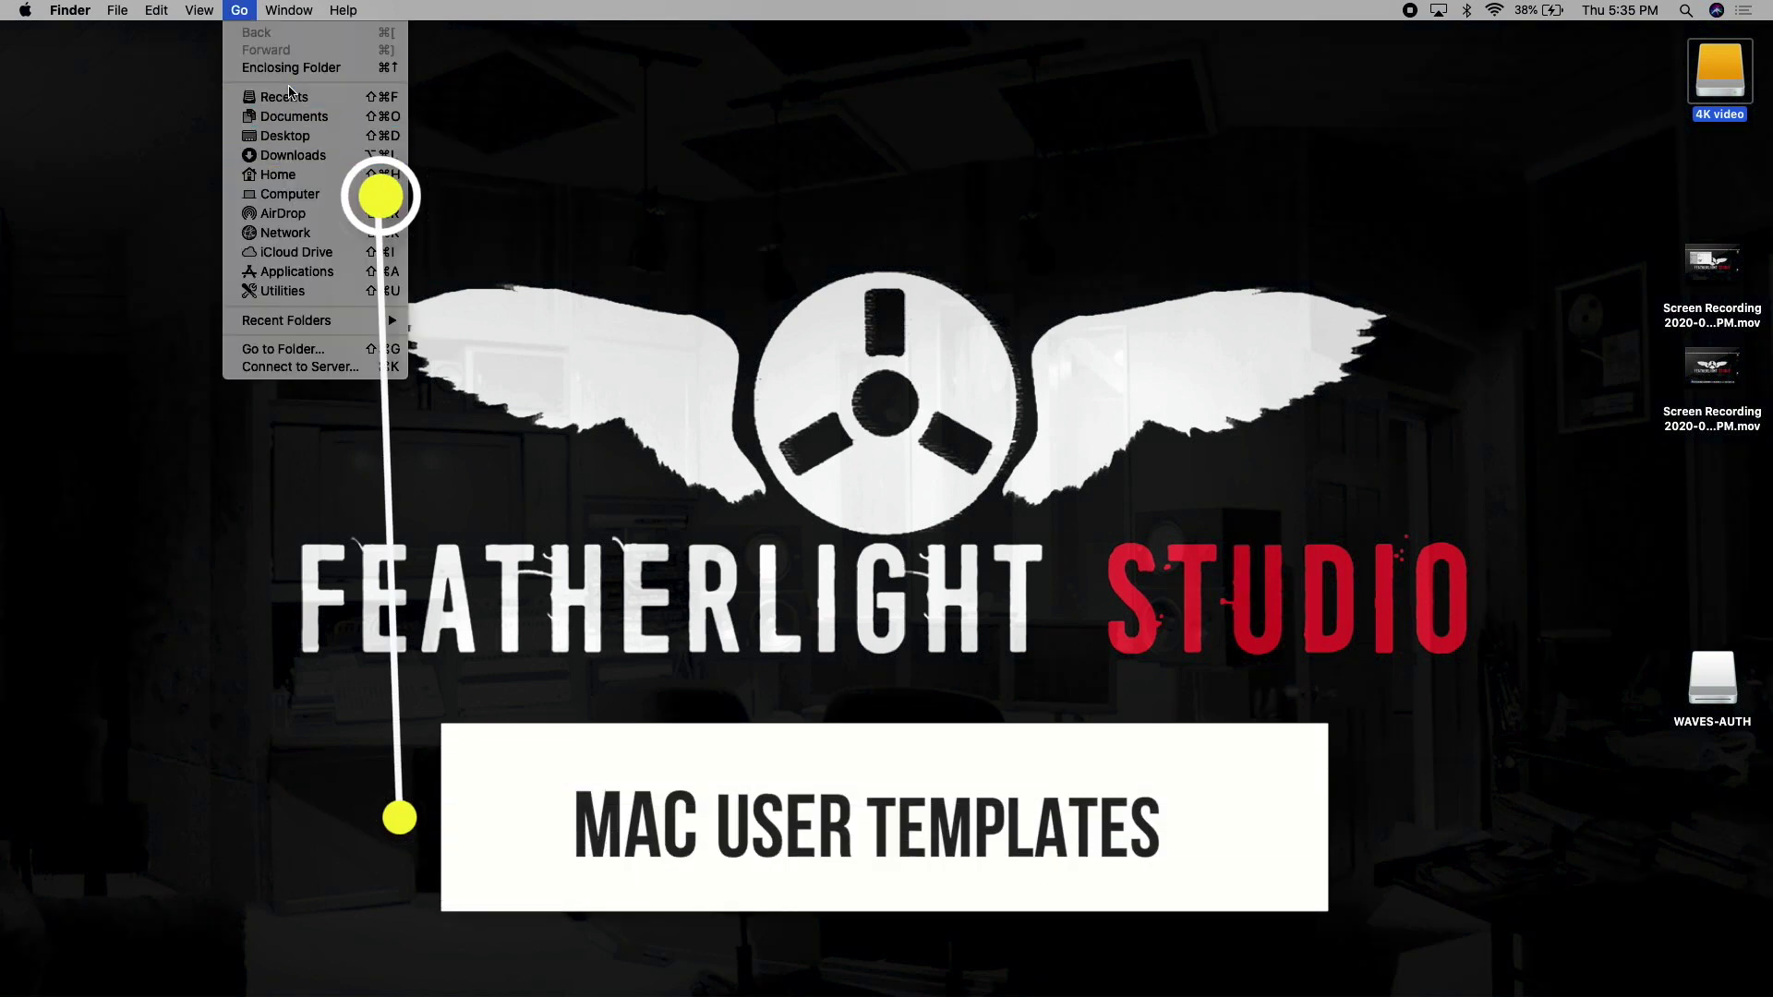
{"action": "key", "text": "alt"}
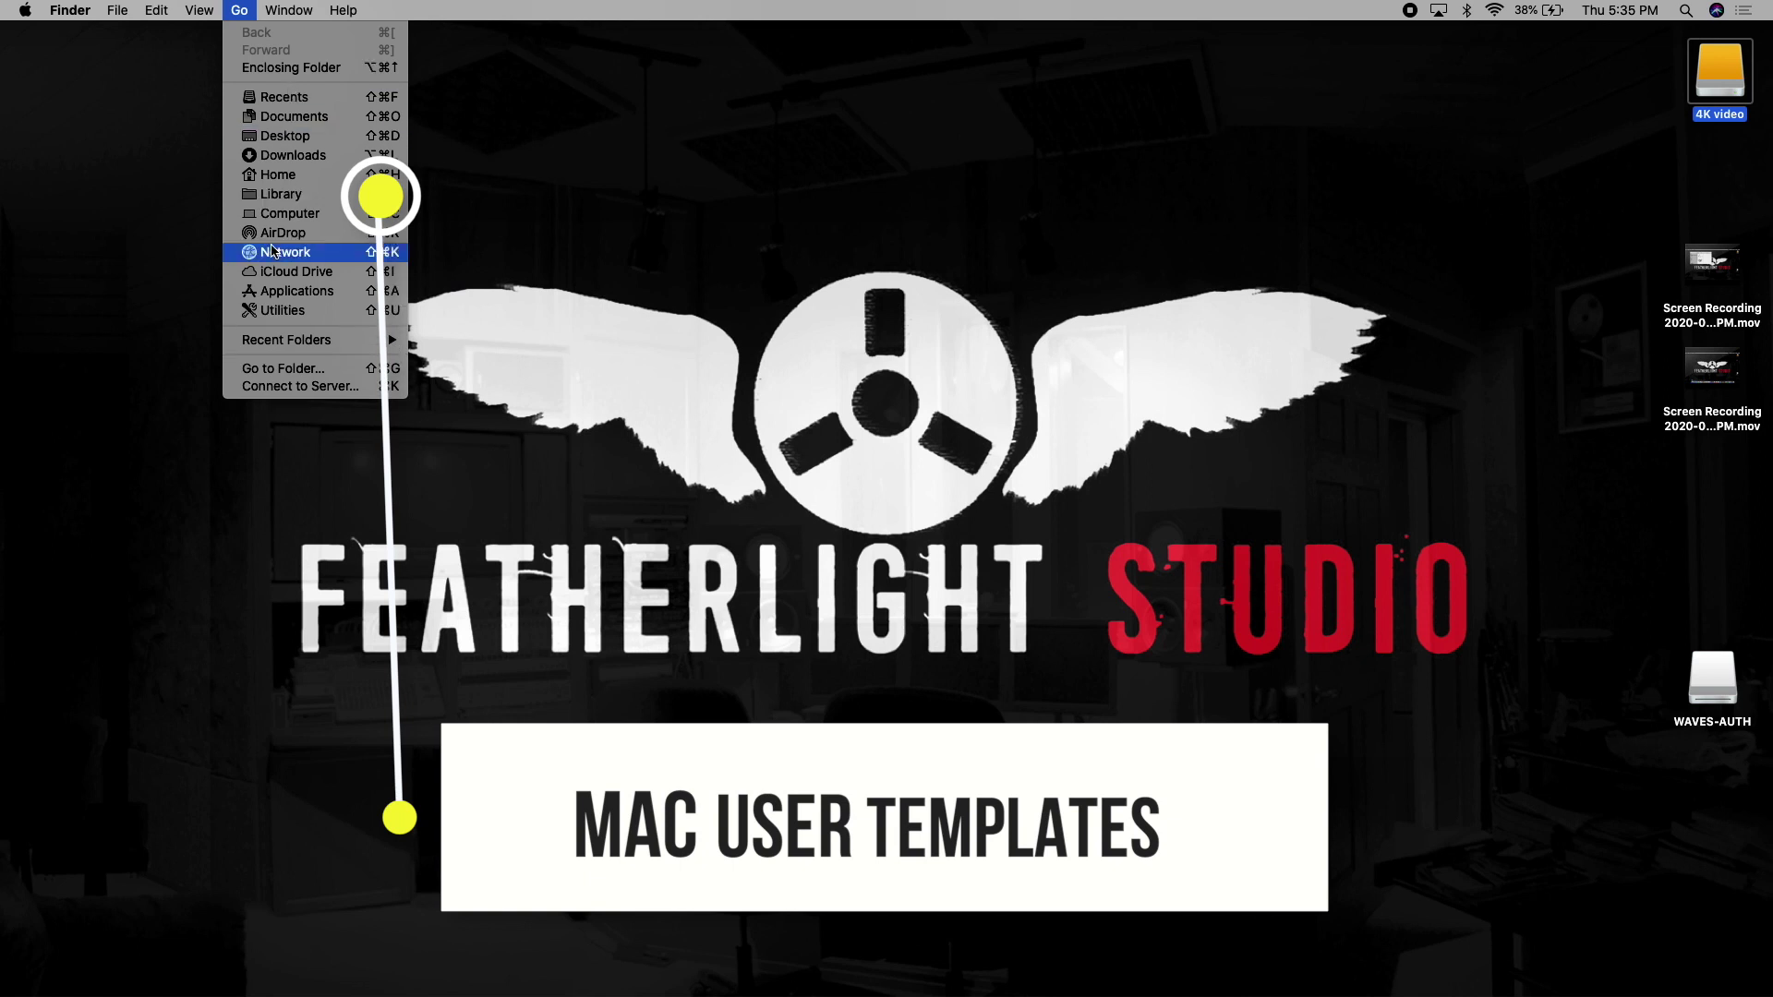
{"action": "left_click", "coordinate": [282, 198]}
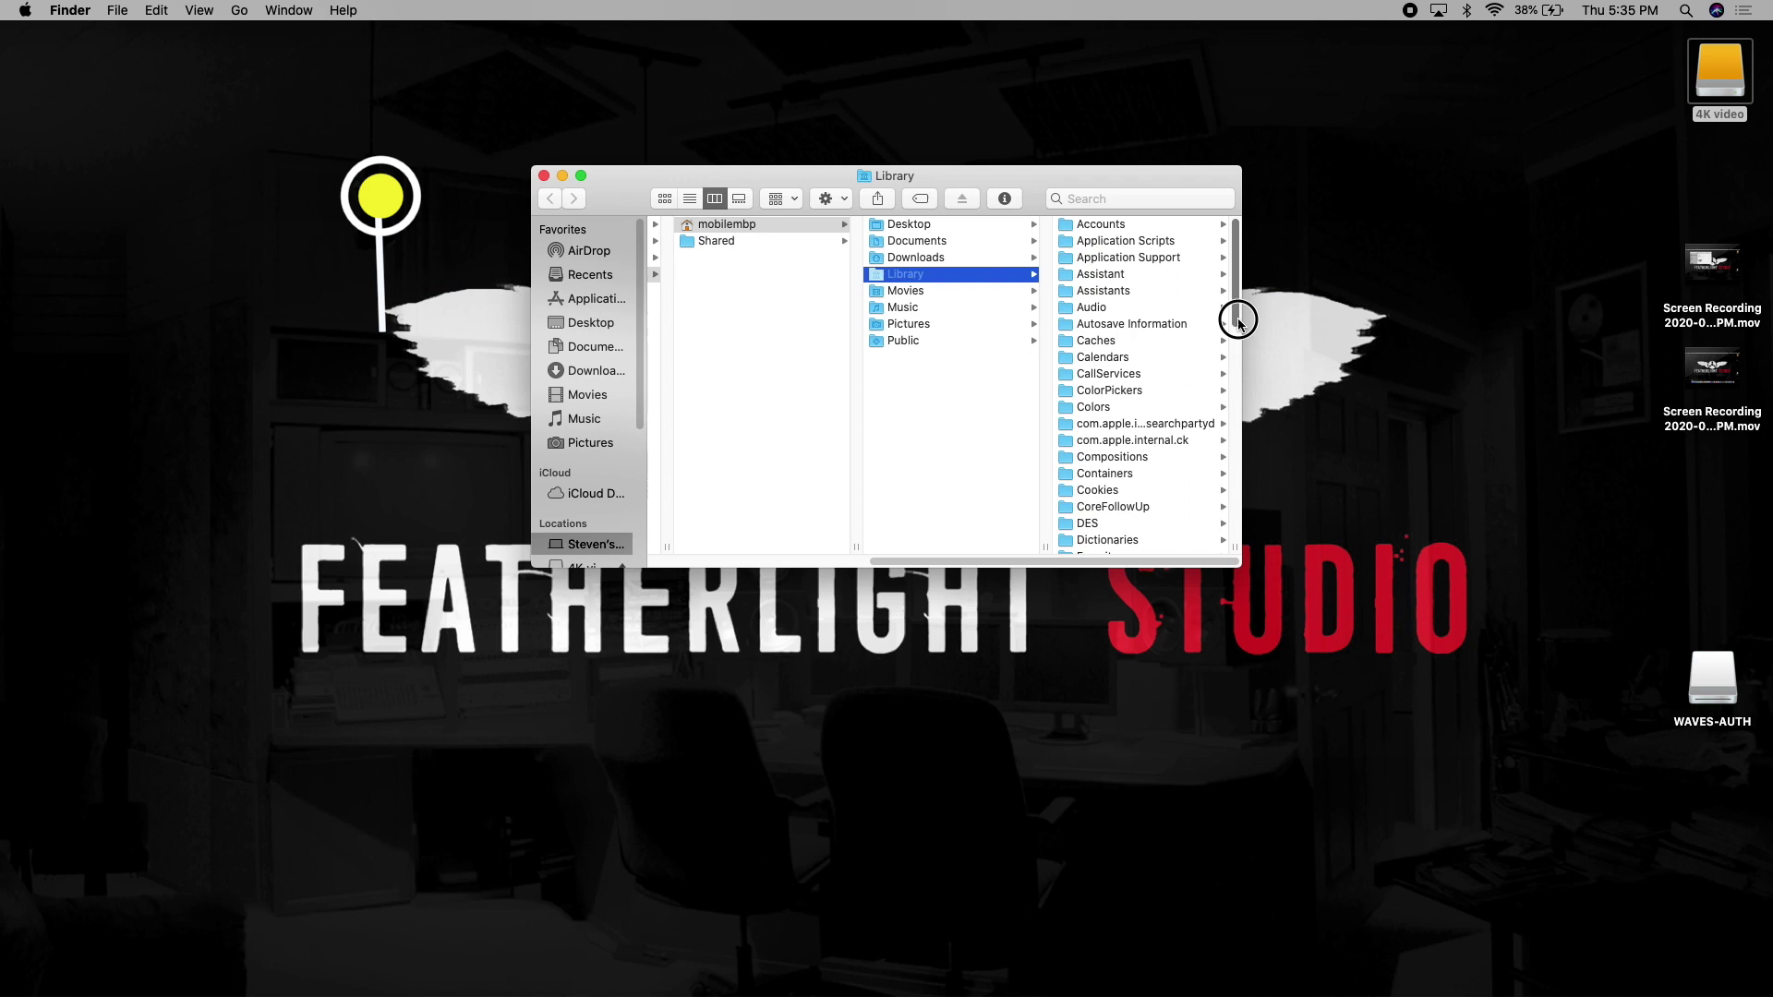
{"action": "left_click_drag", "start_coordinate": [1239, 313], "coordinate": [1233, 480]}
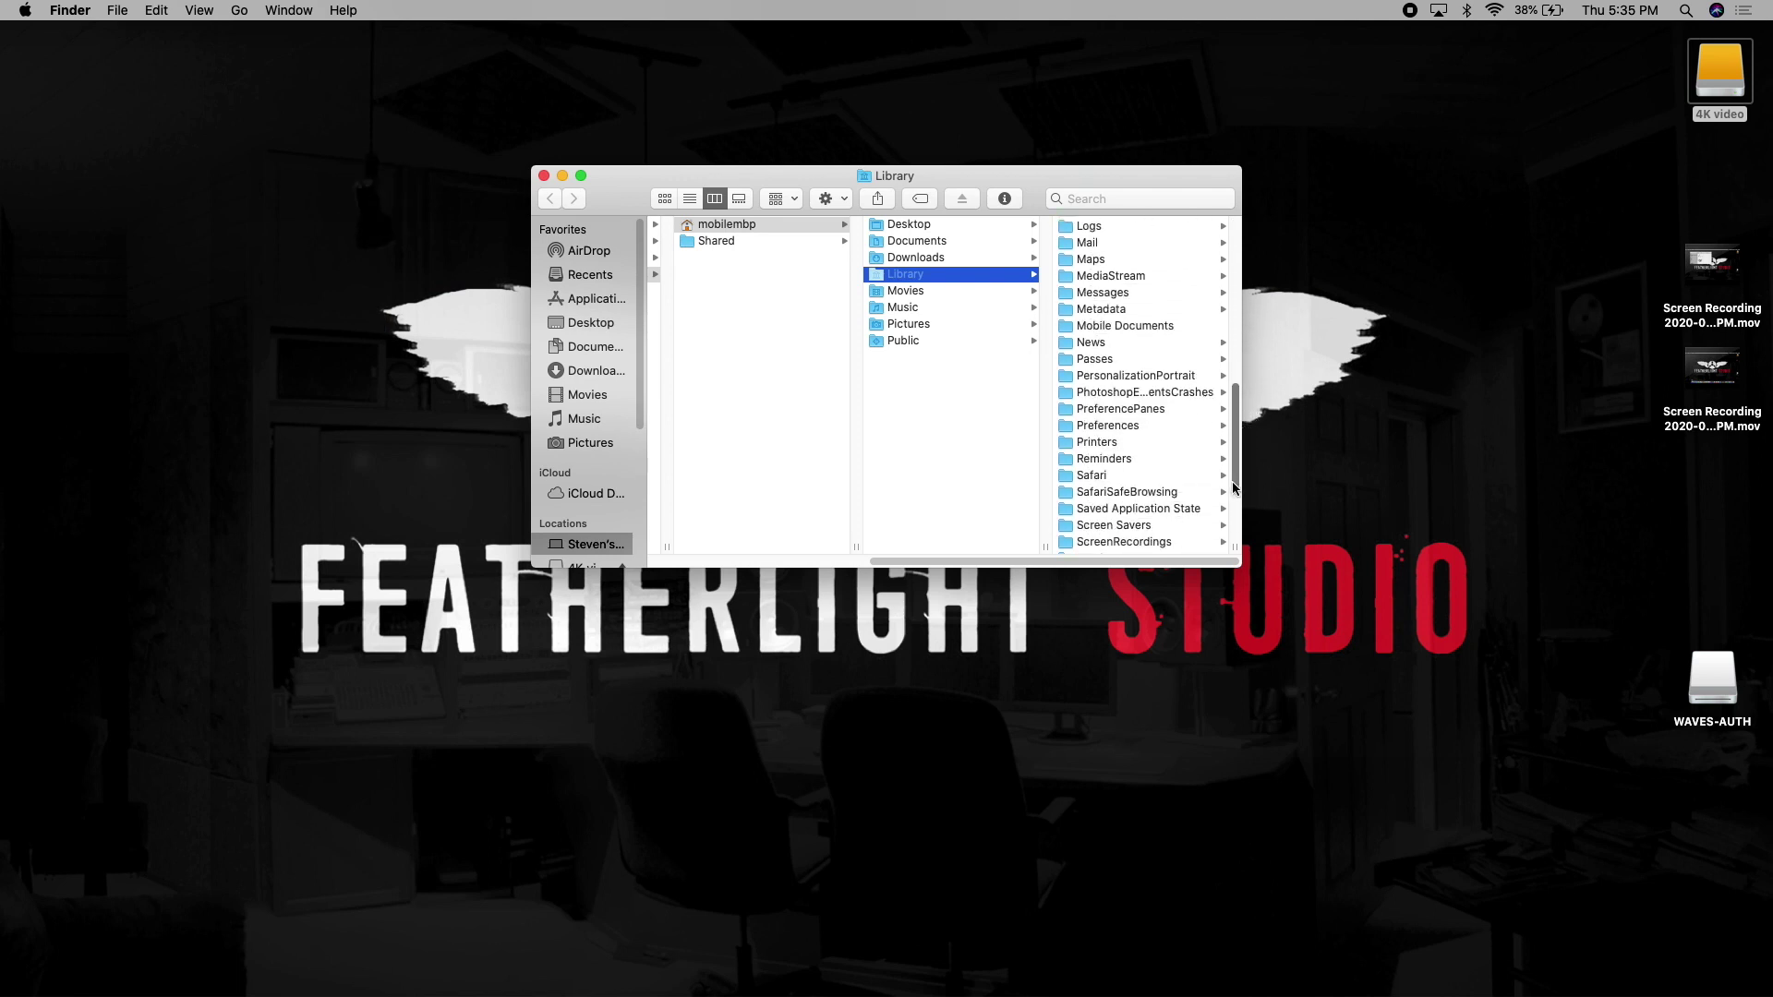
{"action": "left_click", "coordinate": [1119, 427]}
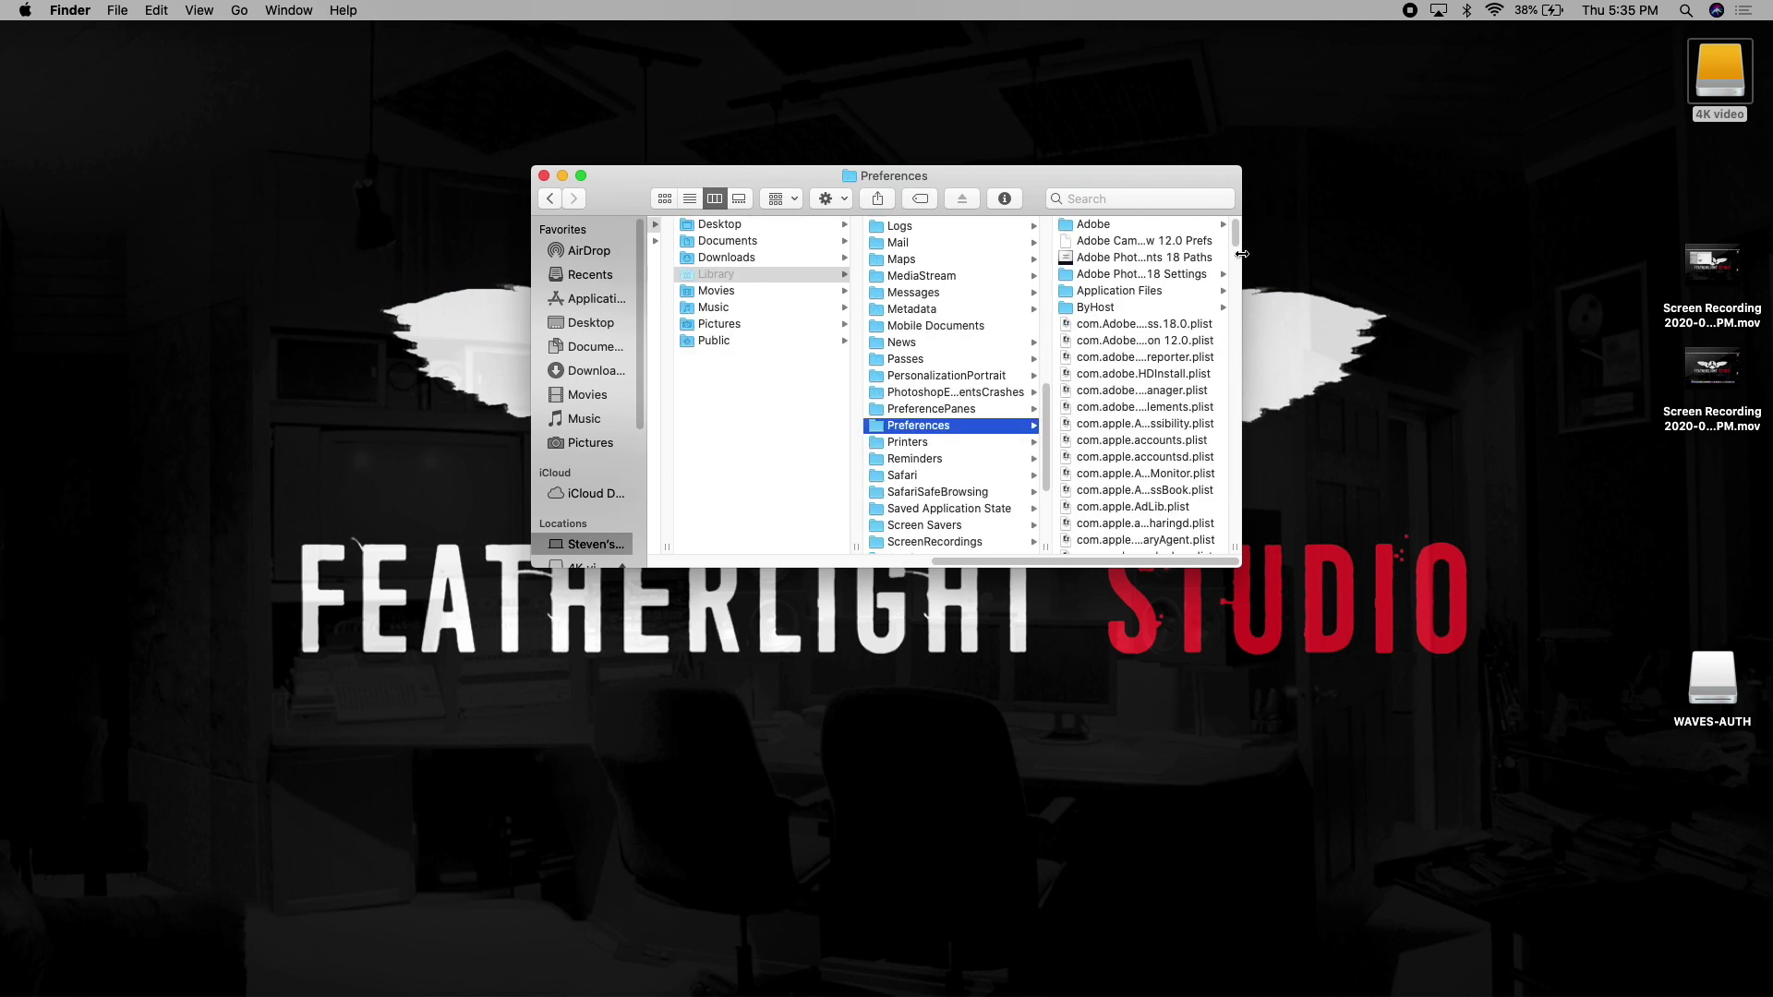
{"action": "left_click_drag", "start_coordinate": [1236, 238], "coordinate": [1215, 521]}
{"action": "left_click", "coordinate": [1125, 346]}
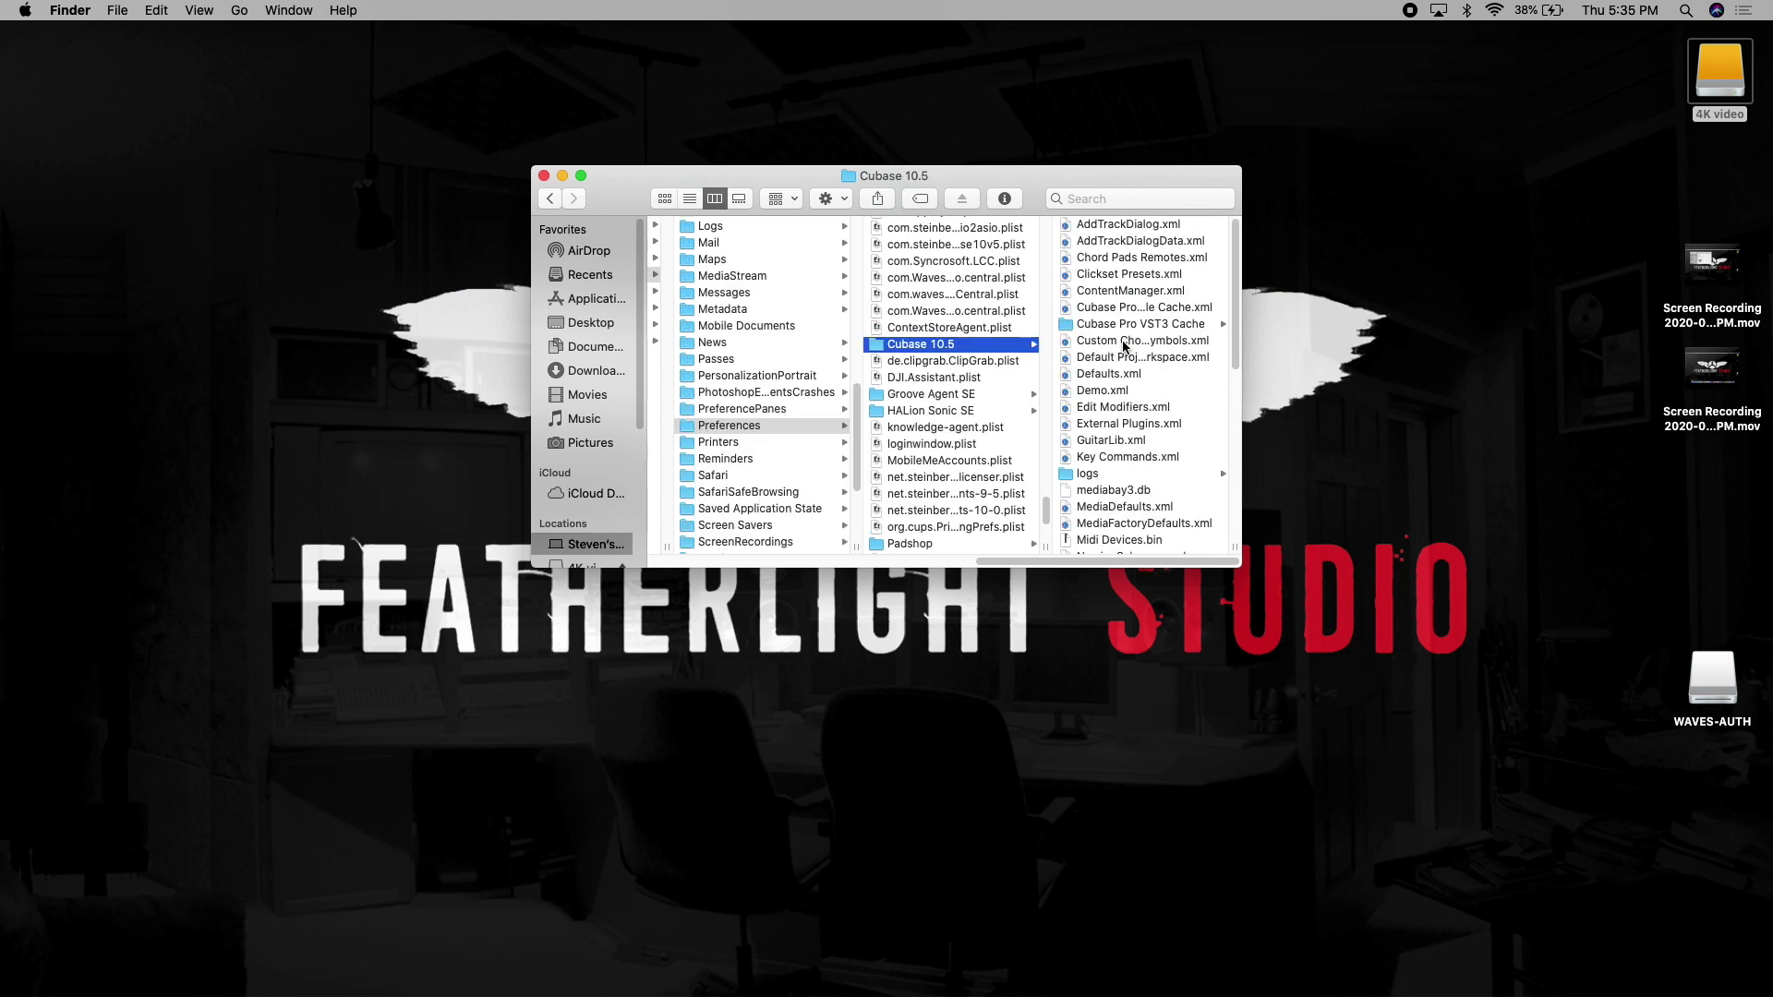
{"action": "left_click_drag", "start_coordinate": [1235, 323], "coordinate": [1239, 426]}
{"action": "left_click", "coordinate": [1108, 396]}
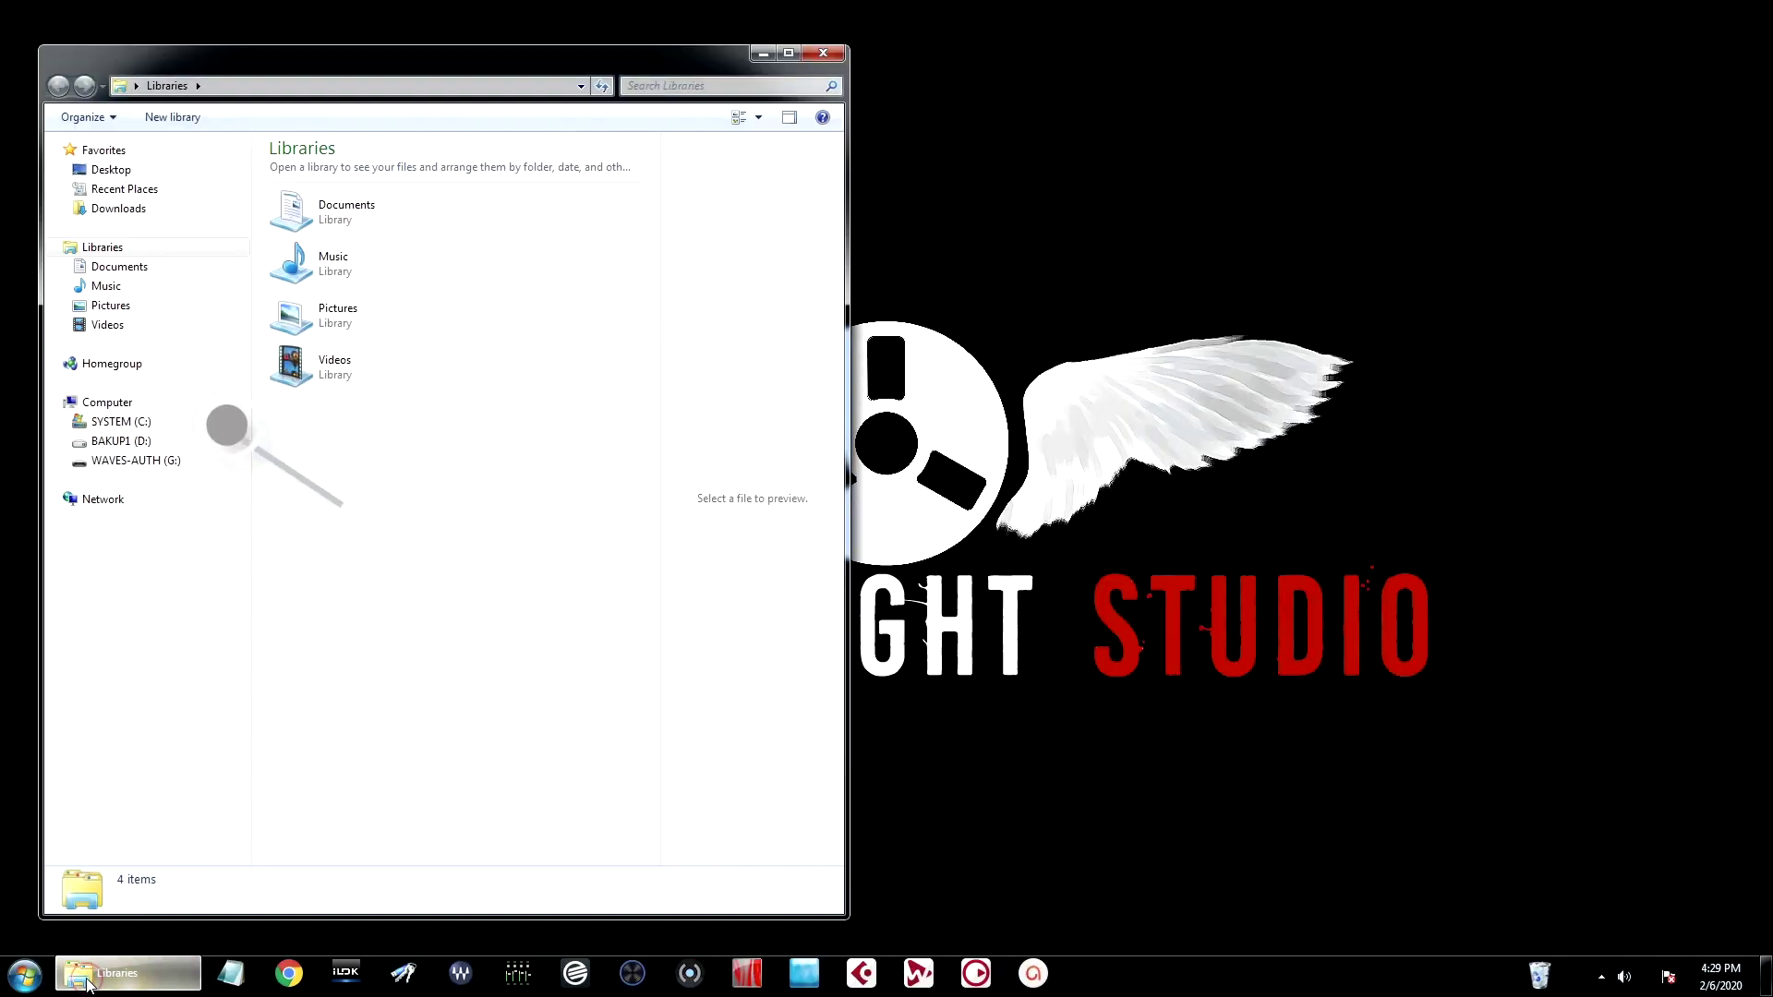
- Browse SYSTEM (C:) > Program Files > Steinberg > Cubase 10 > Project Templates
{"action": "left_click", "coordinate": [125, 422]}
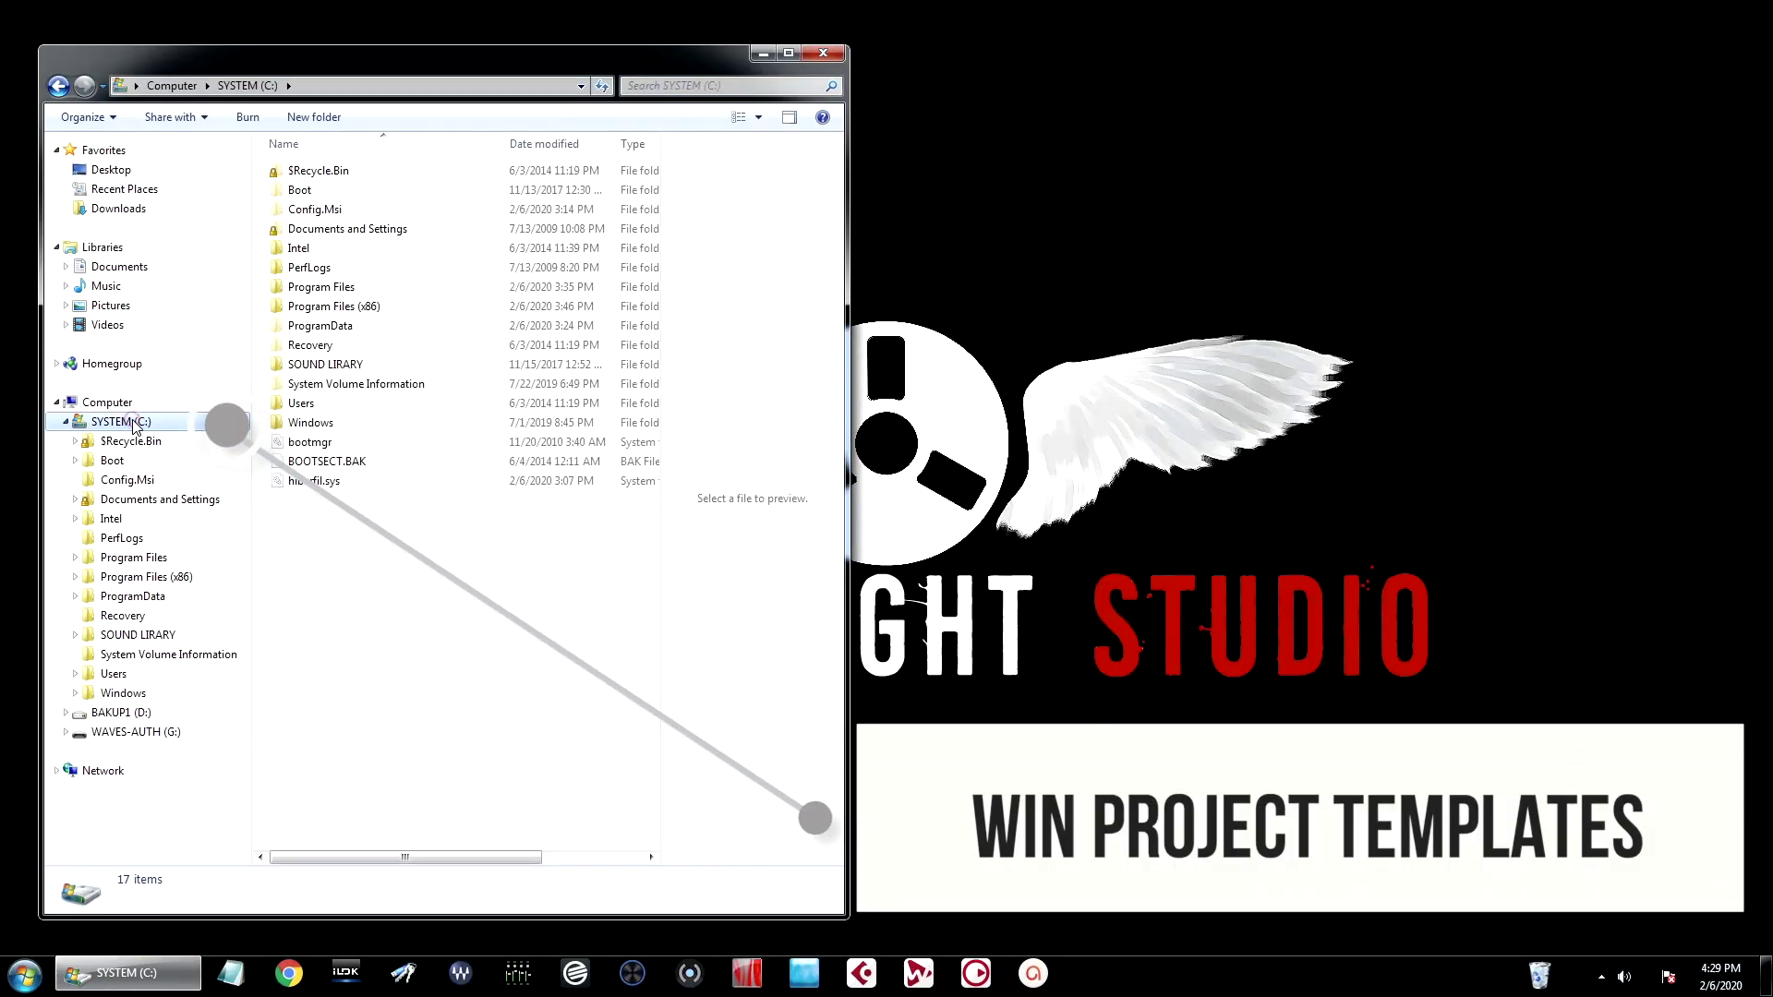
{"action": "double_click", "coordinate": [325, 288]}
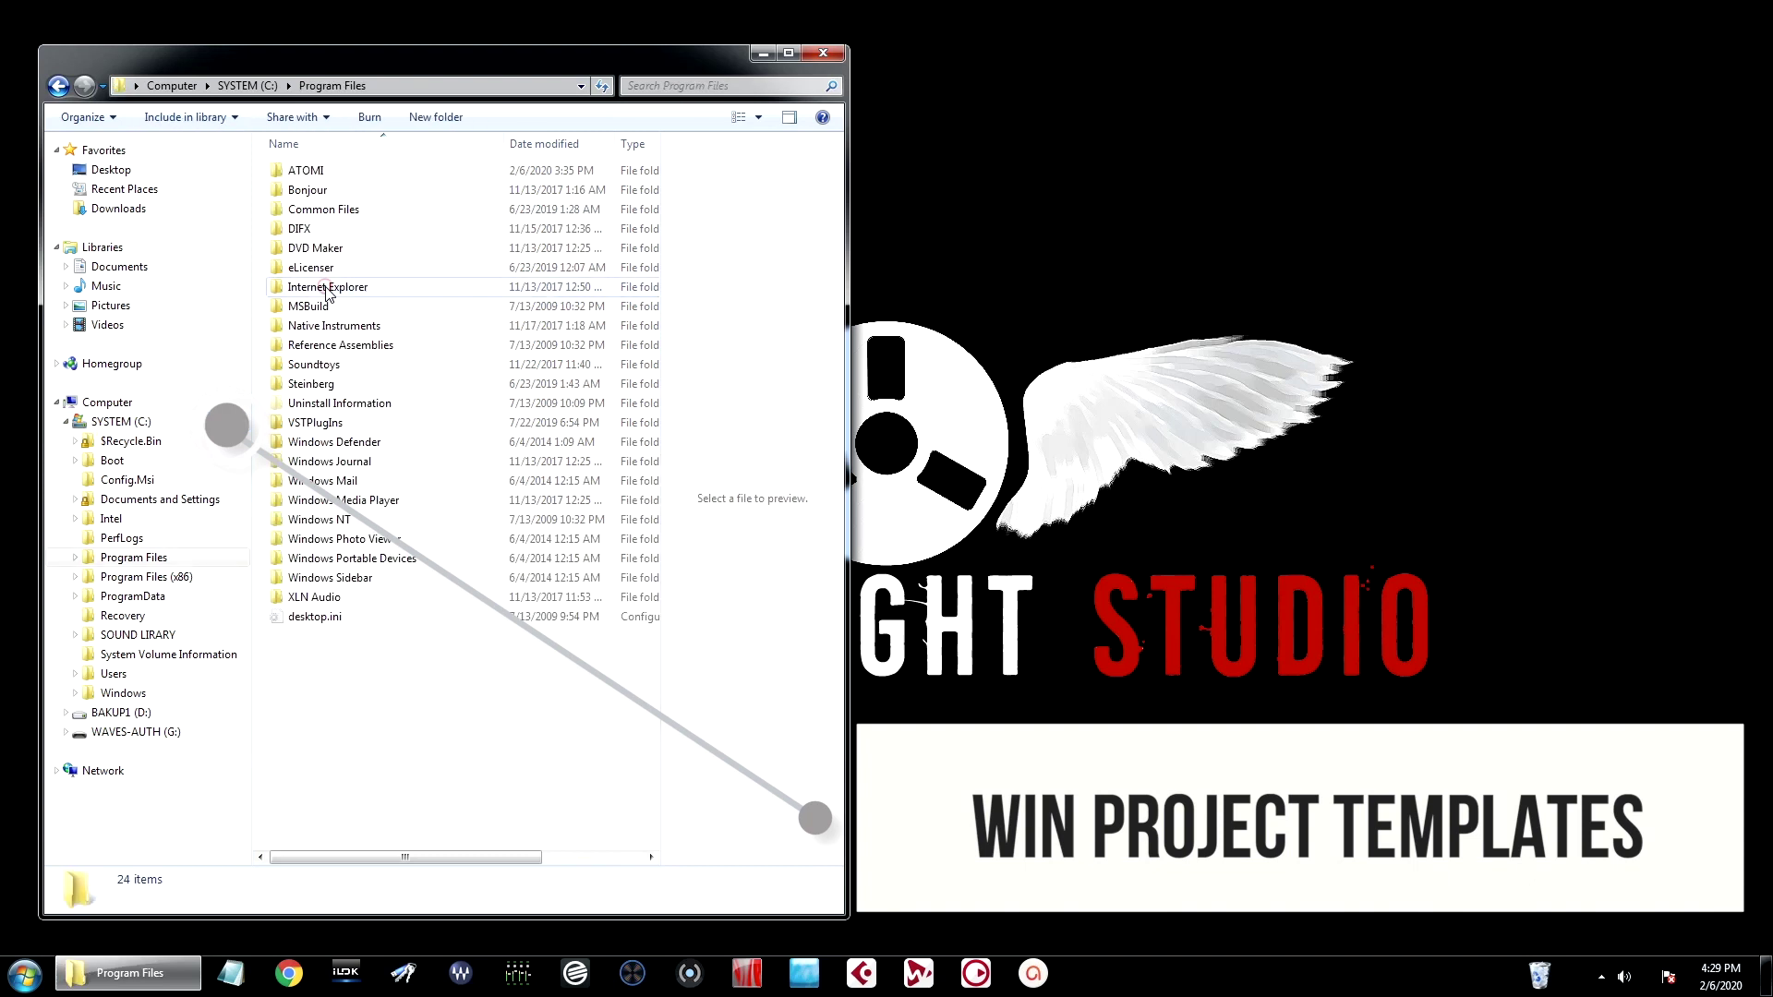
{"action": "double_click", "coordinate": [320, 384]}
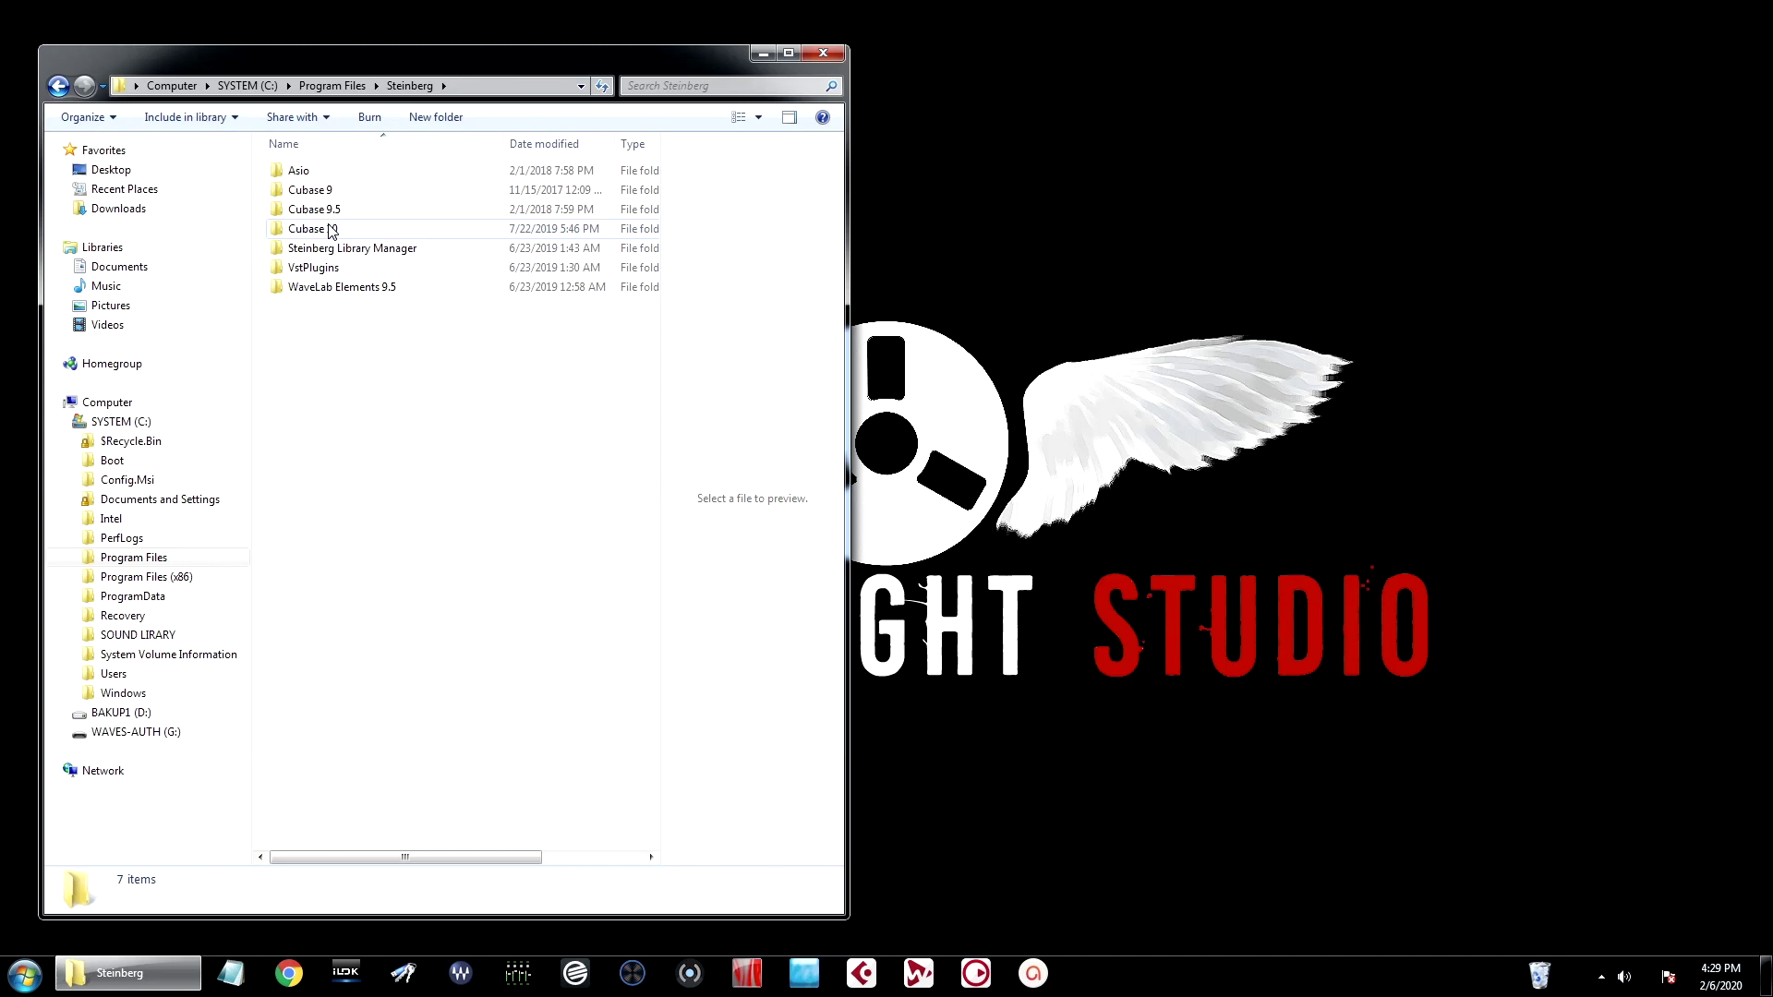
{"action": "double_click", "coordinate": [330, 230]}
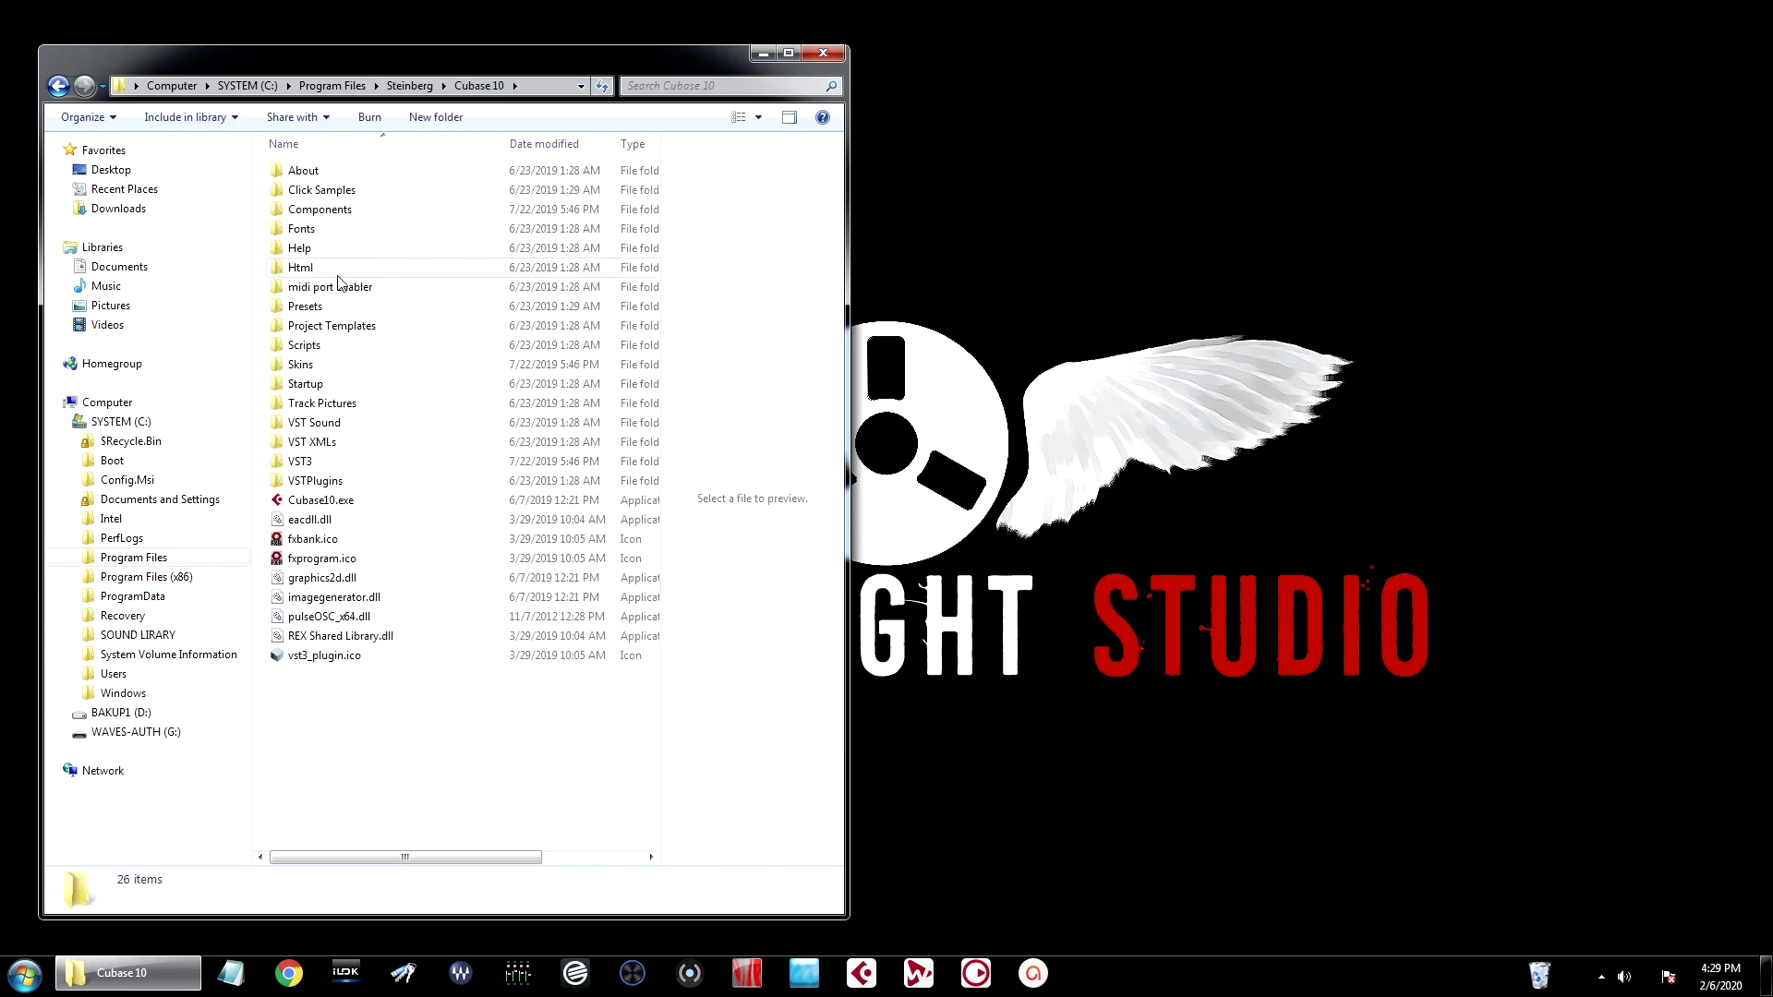
{"action": "double_click", "coordinate": [344, 331]}
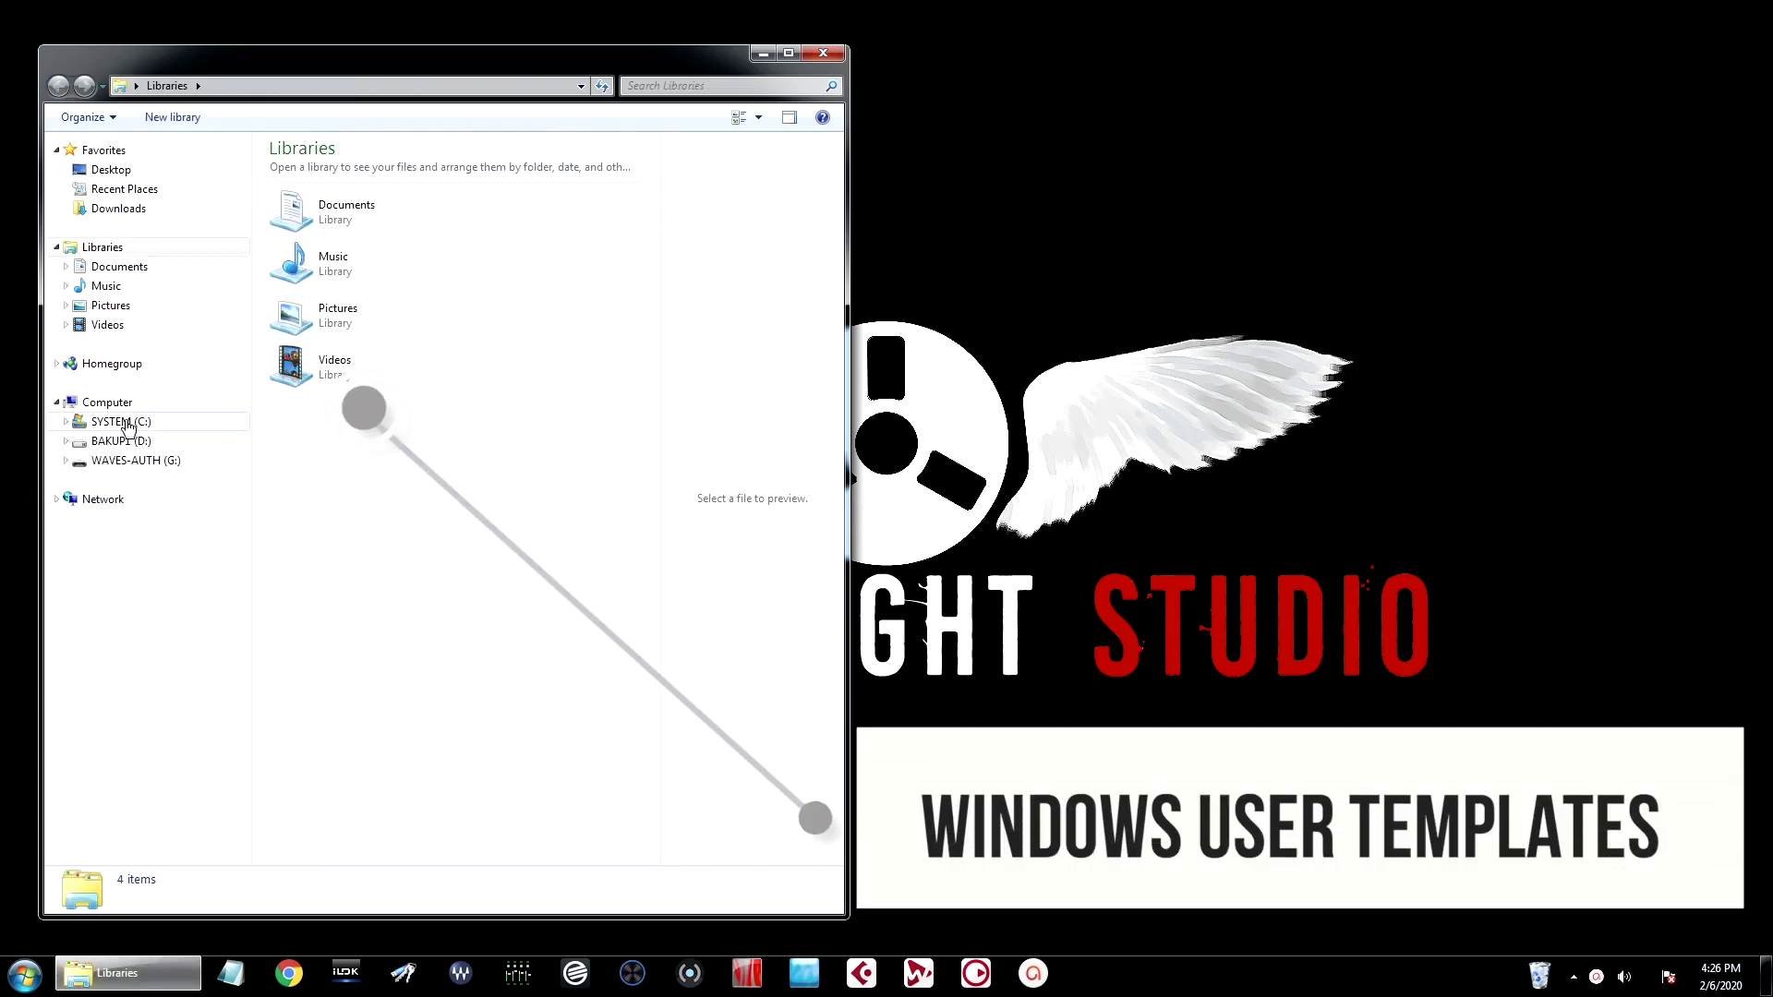
- Browse C: > Users > user folder > AppData > Roaming > Steinberg > Cubase 10_64 > Project Templates
{"action": "left_click", "coordinate": [121, 422]}
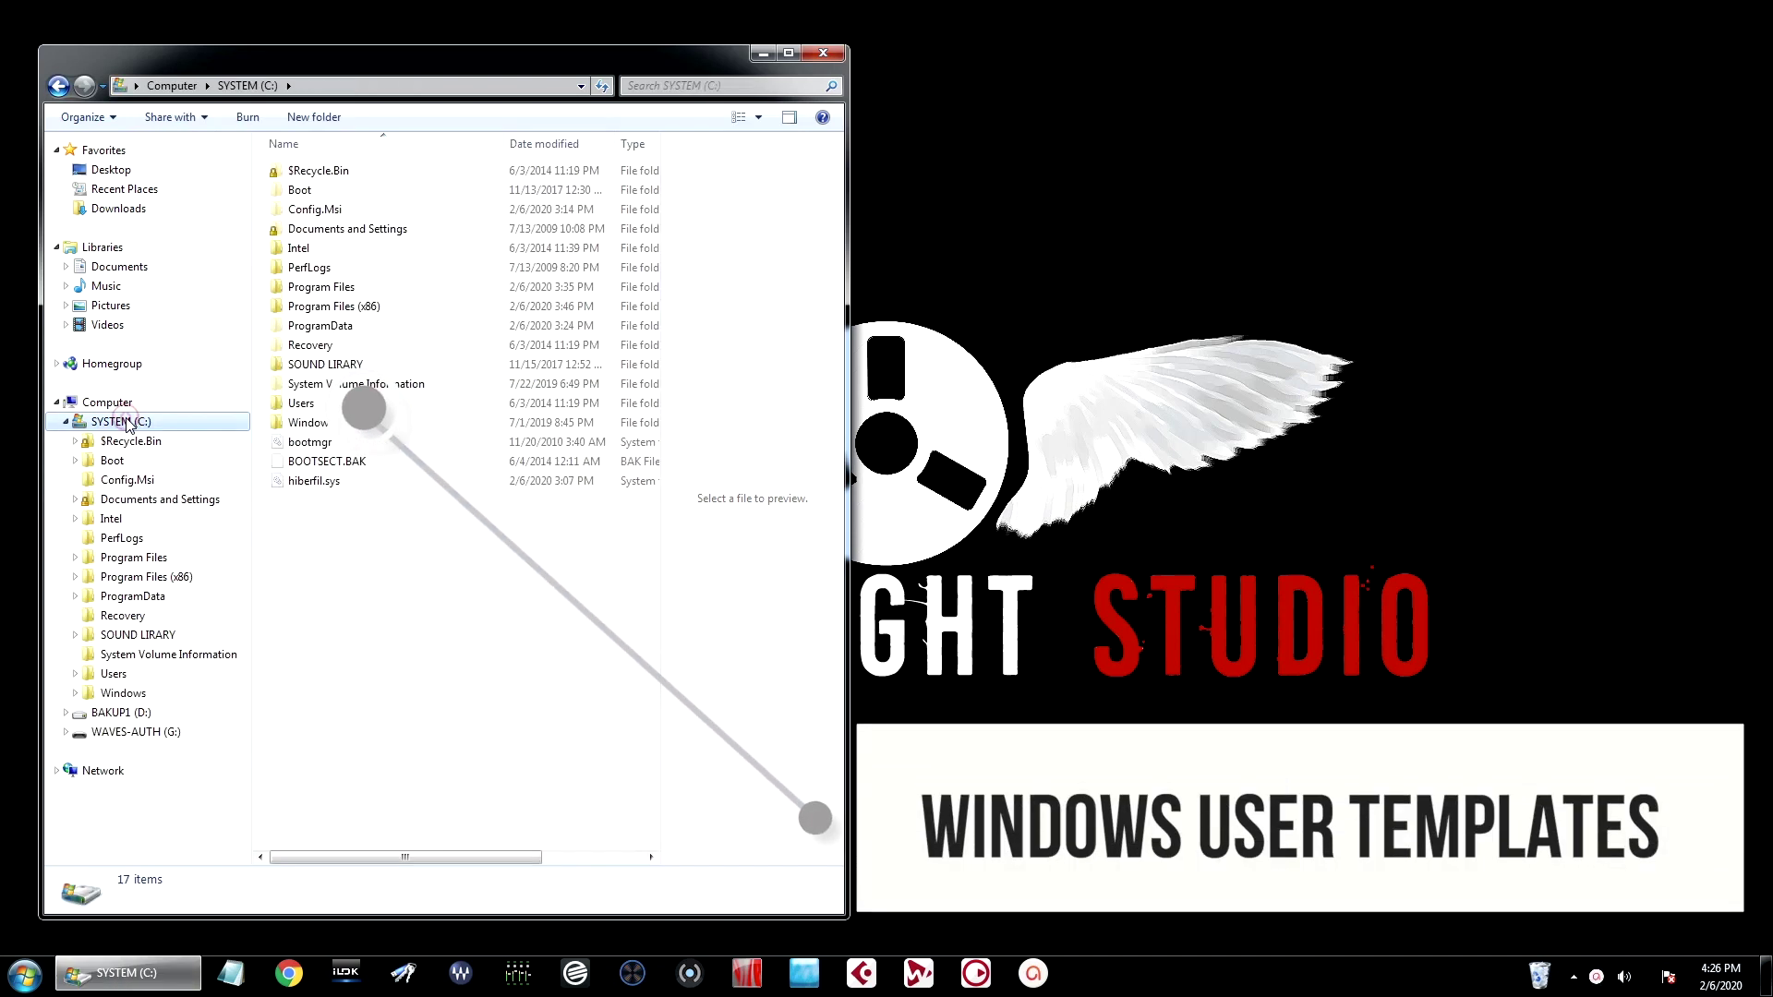
{"action": "double_click", "coordinate": [301, 404]}
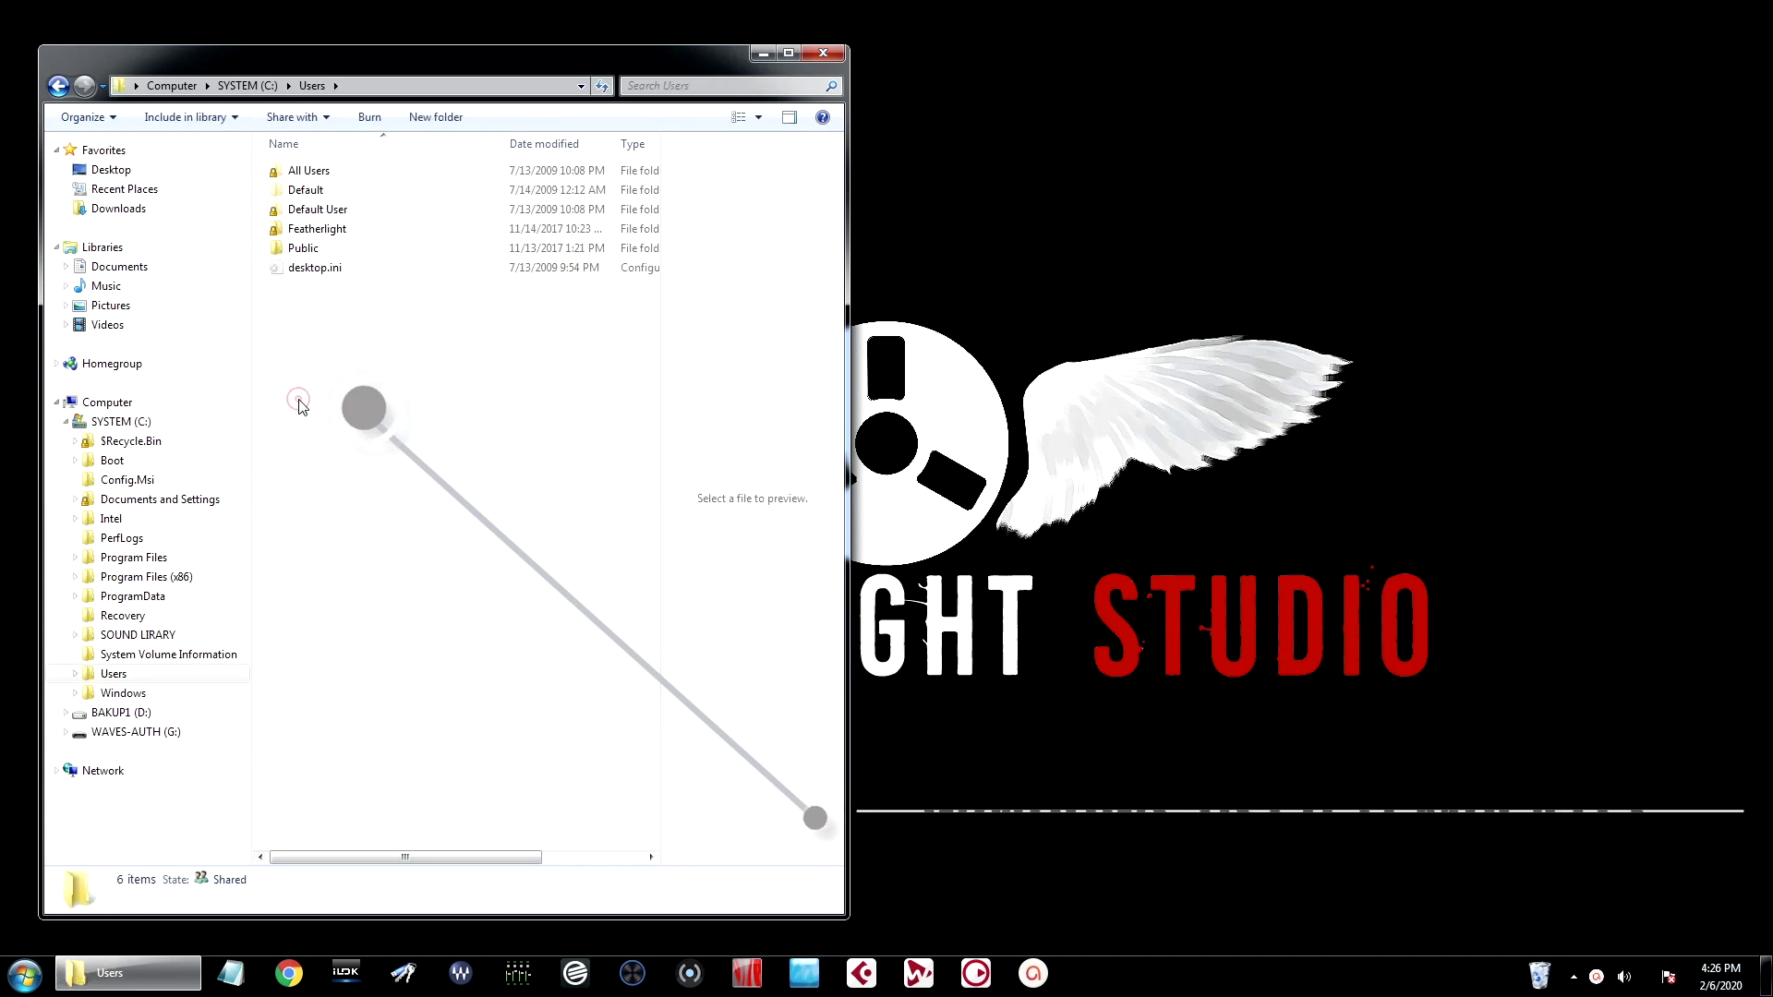
{"action": "double_click", "coordinate": [319, 229]}
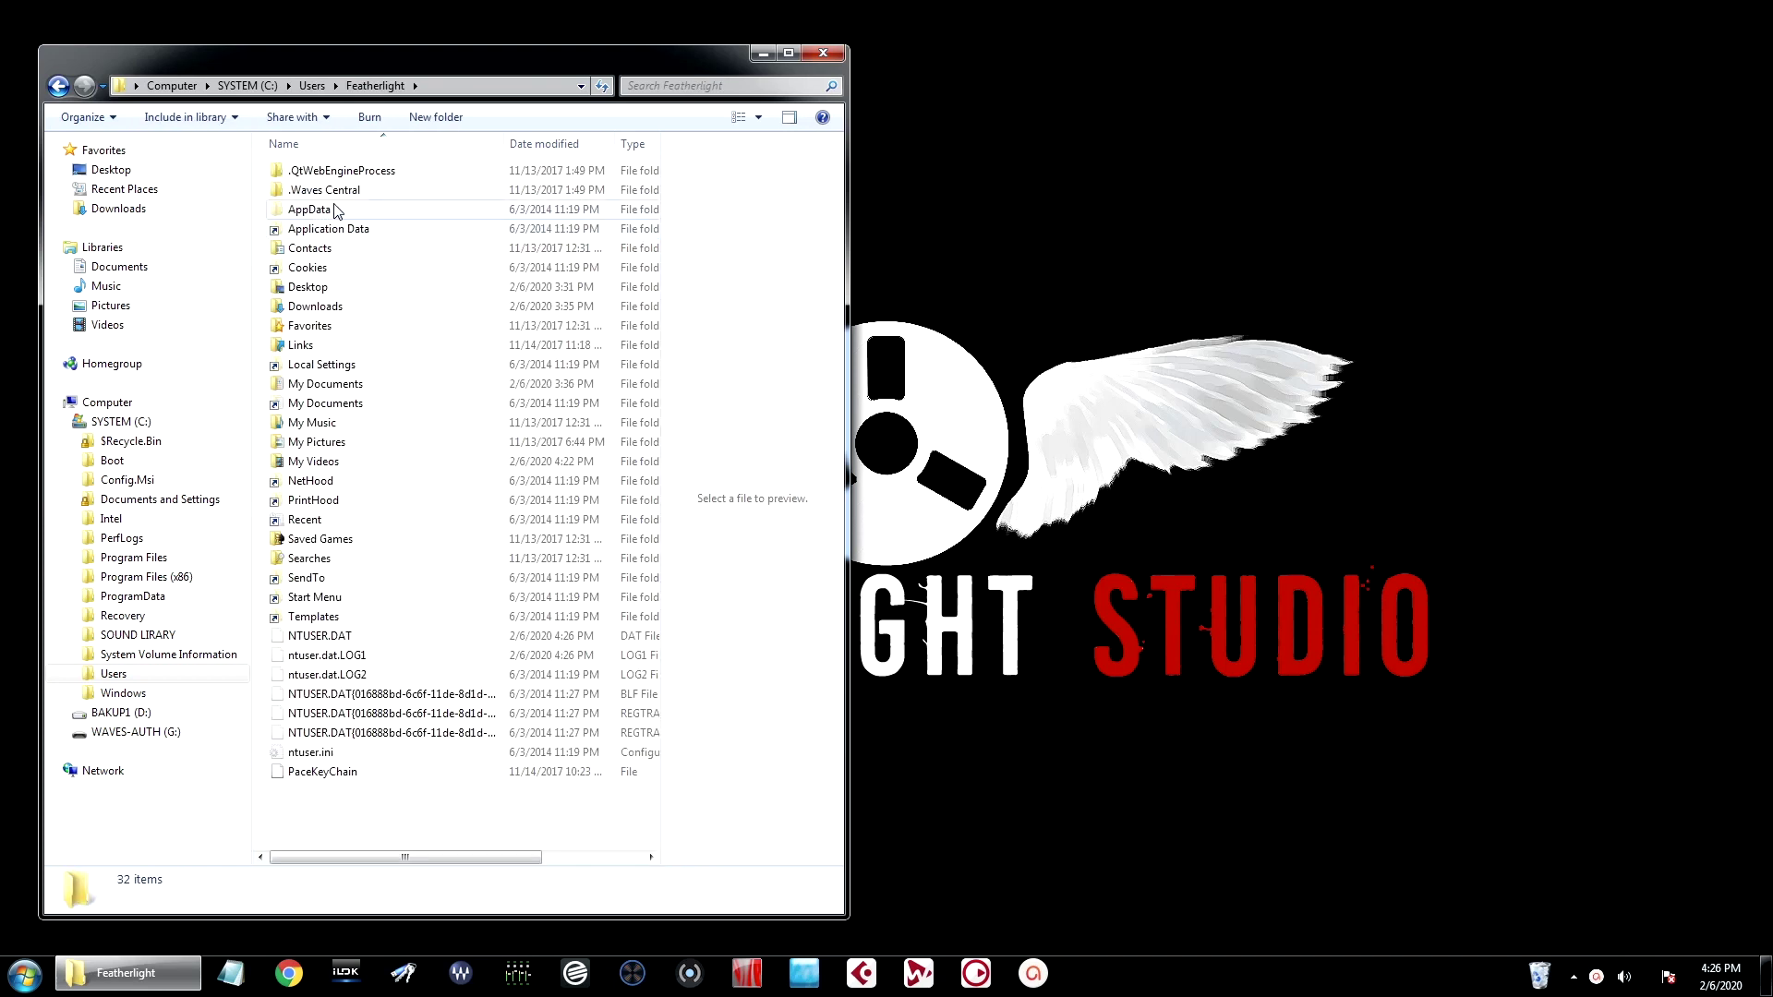
{"action": "double_click", "coordinate": [309, 209]}
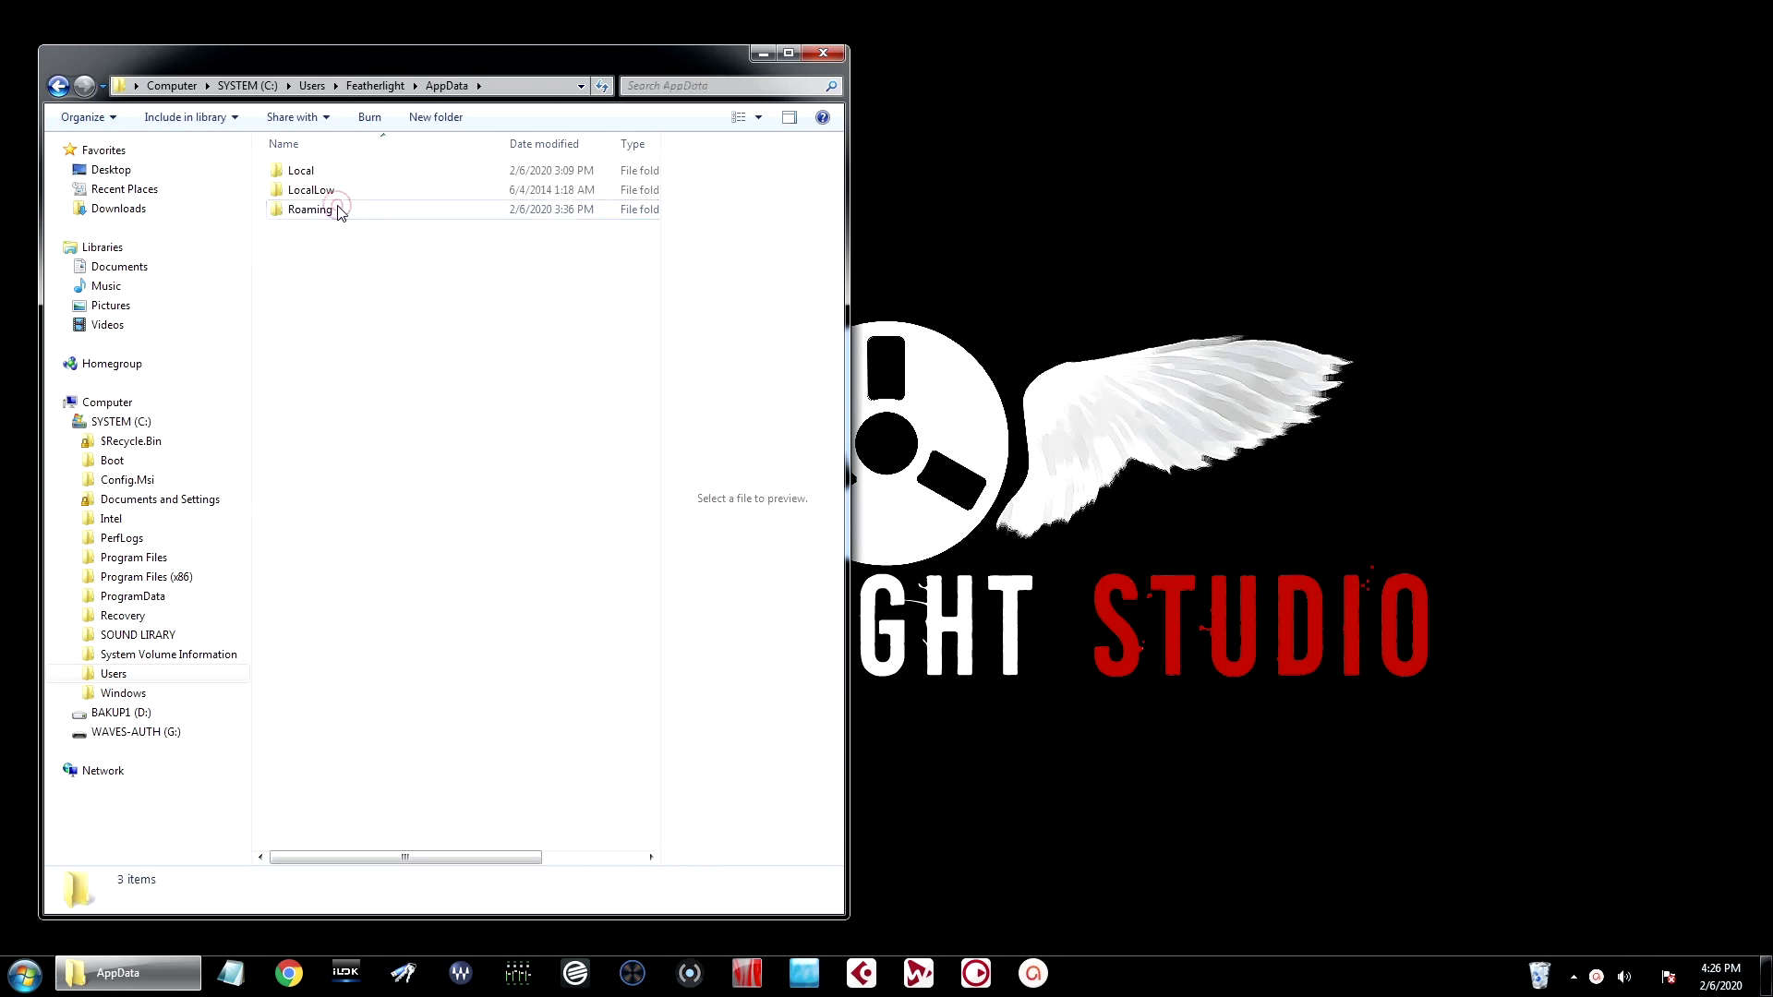
{"action": "double_click", "coordinate": [310, 209]}
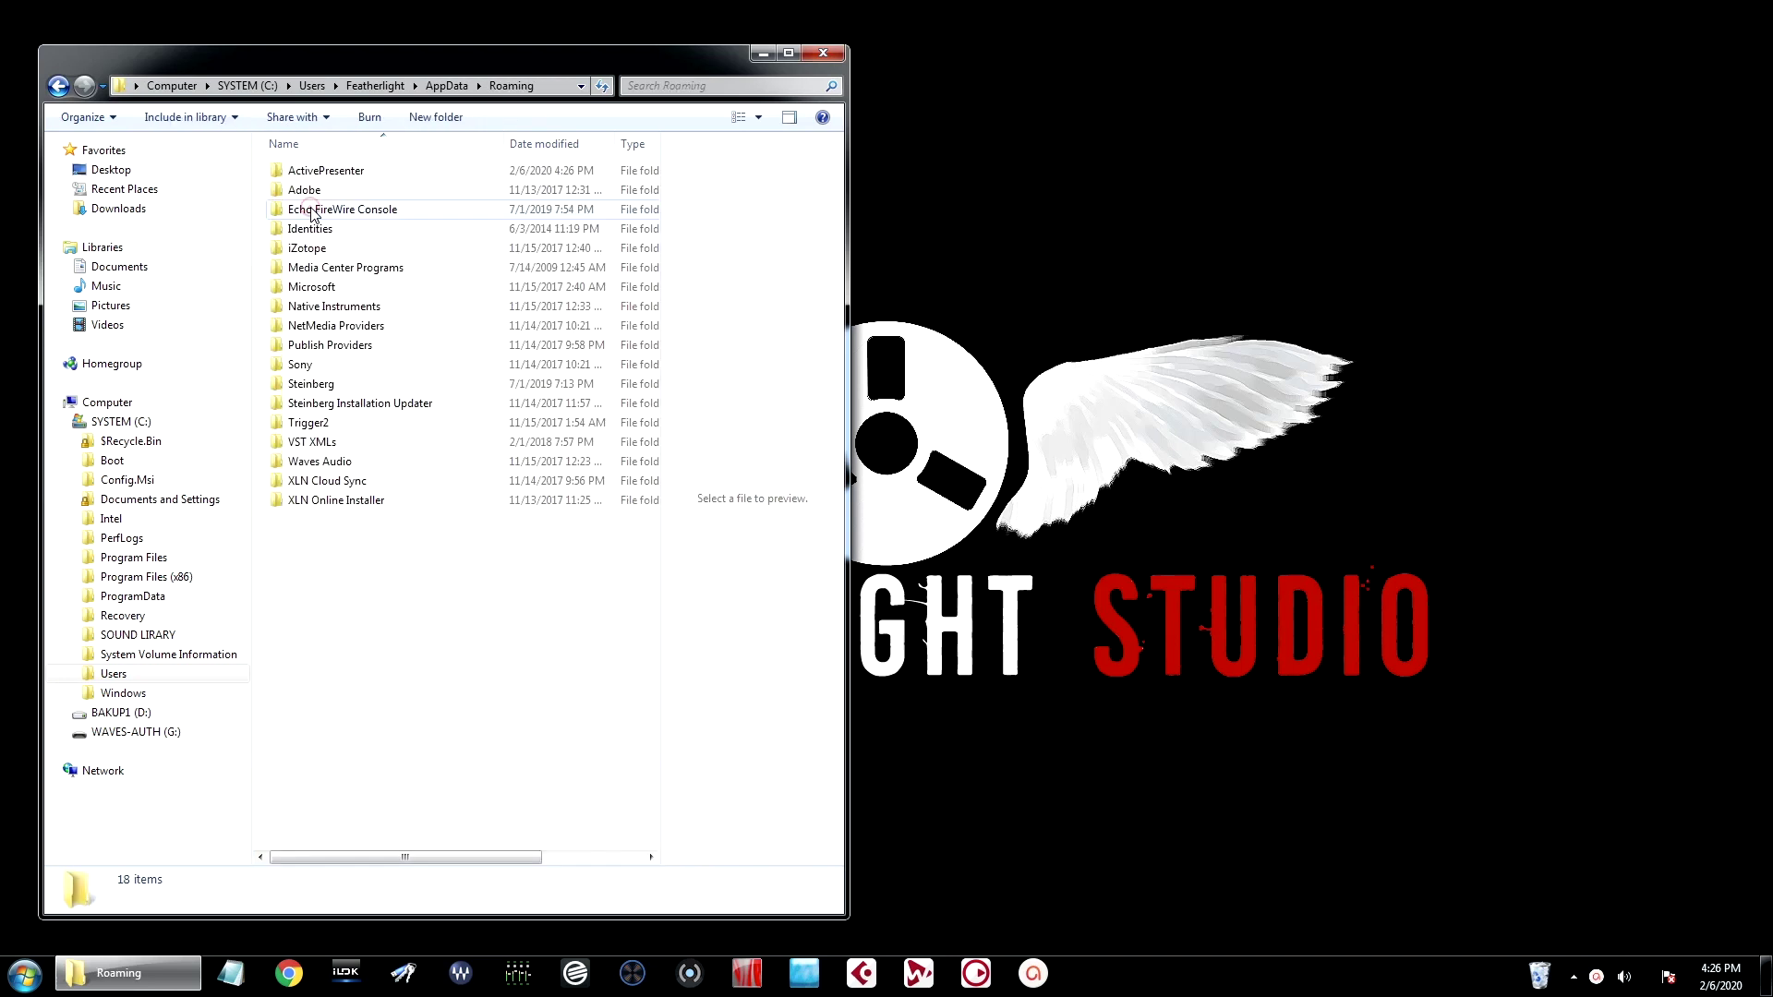
{"action": "double_click", "coordinate": [311, 384]}
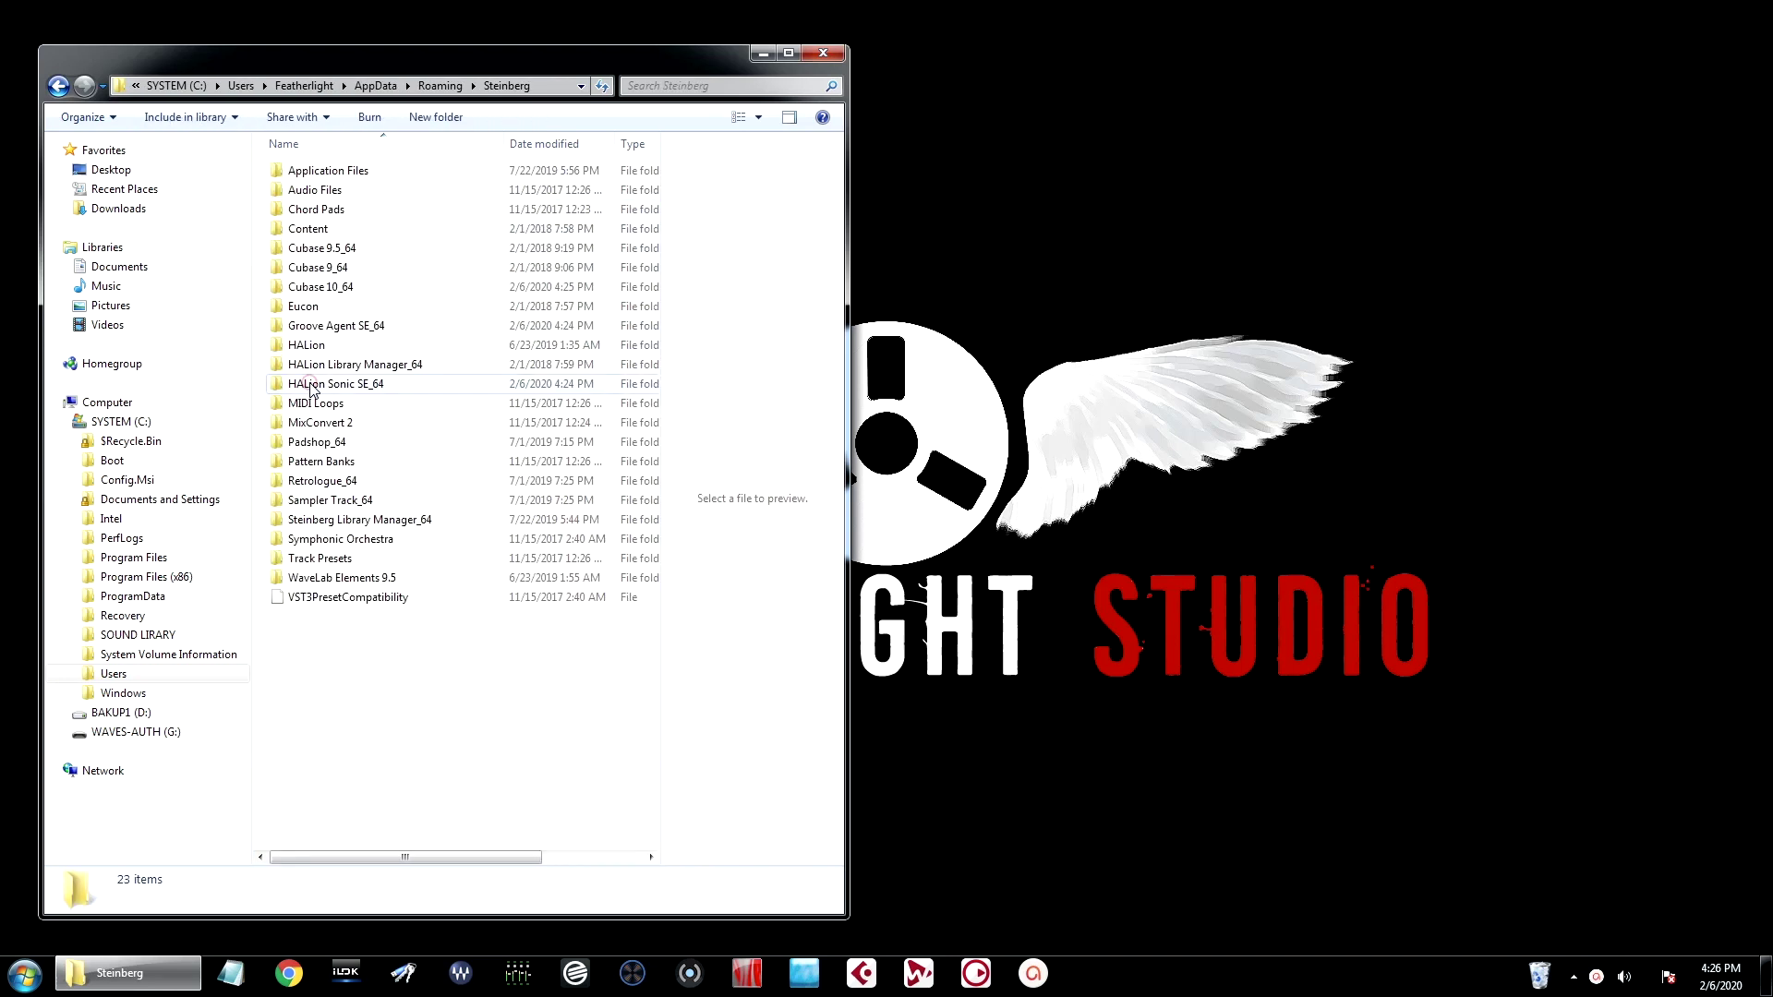
{"action": "double_click", "coordinate": [315, 288]}
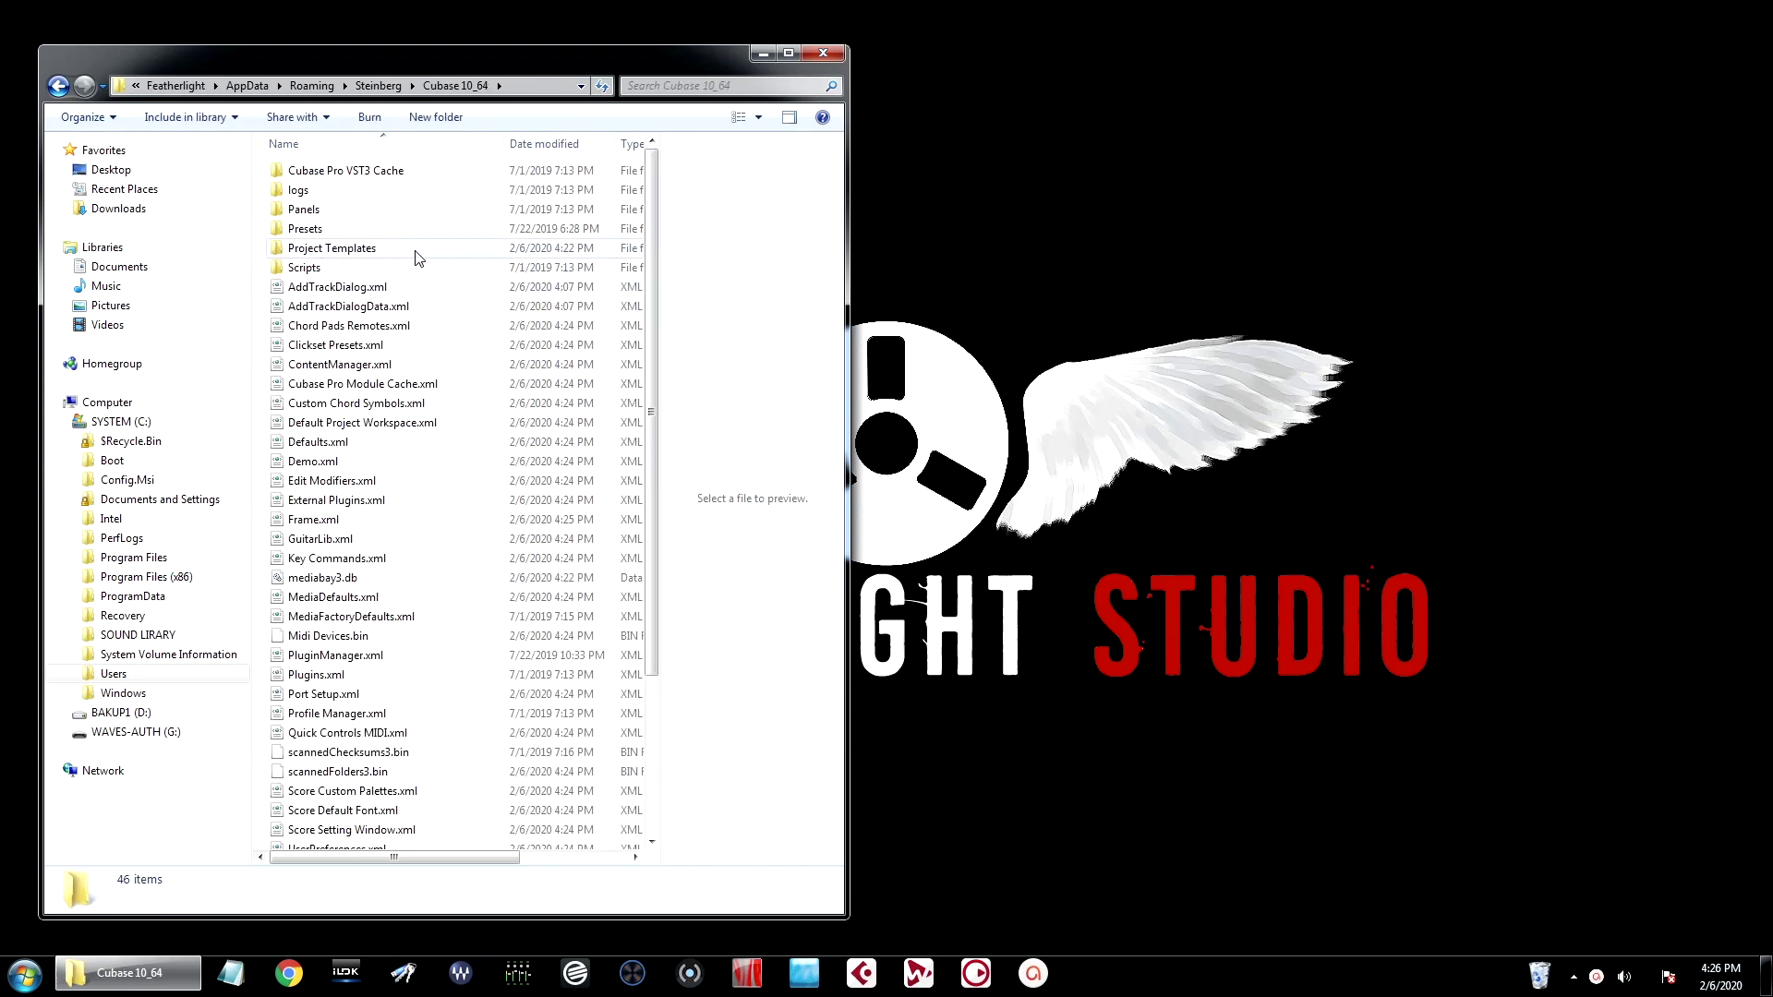
{"action": "double_click", "coordinate": [350, 249]}
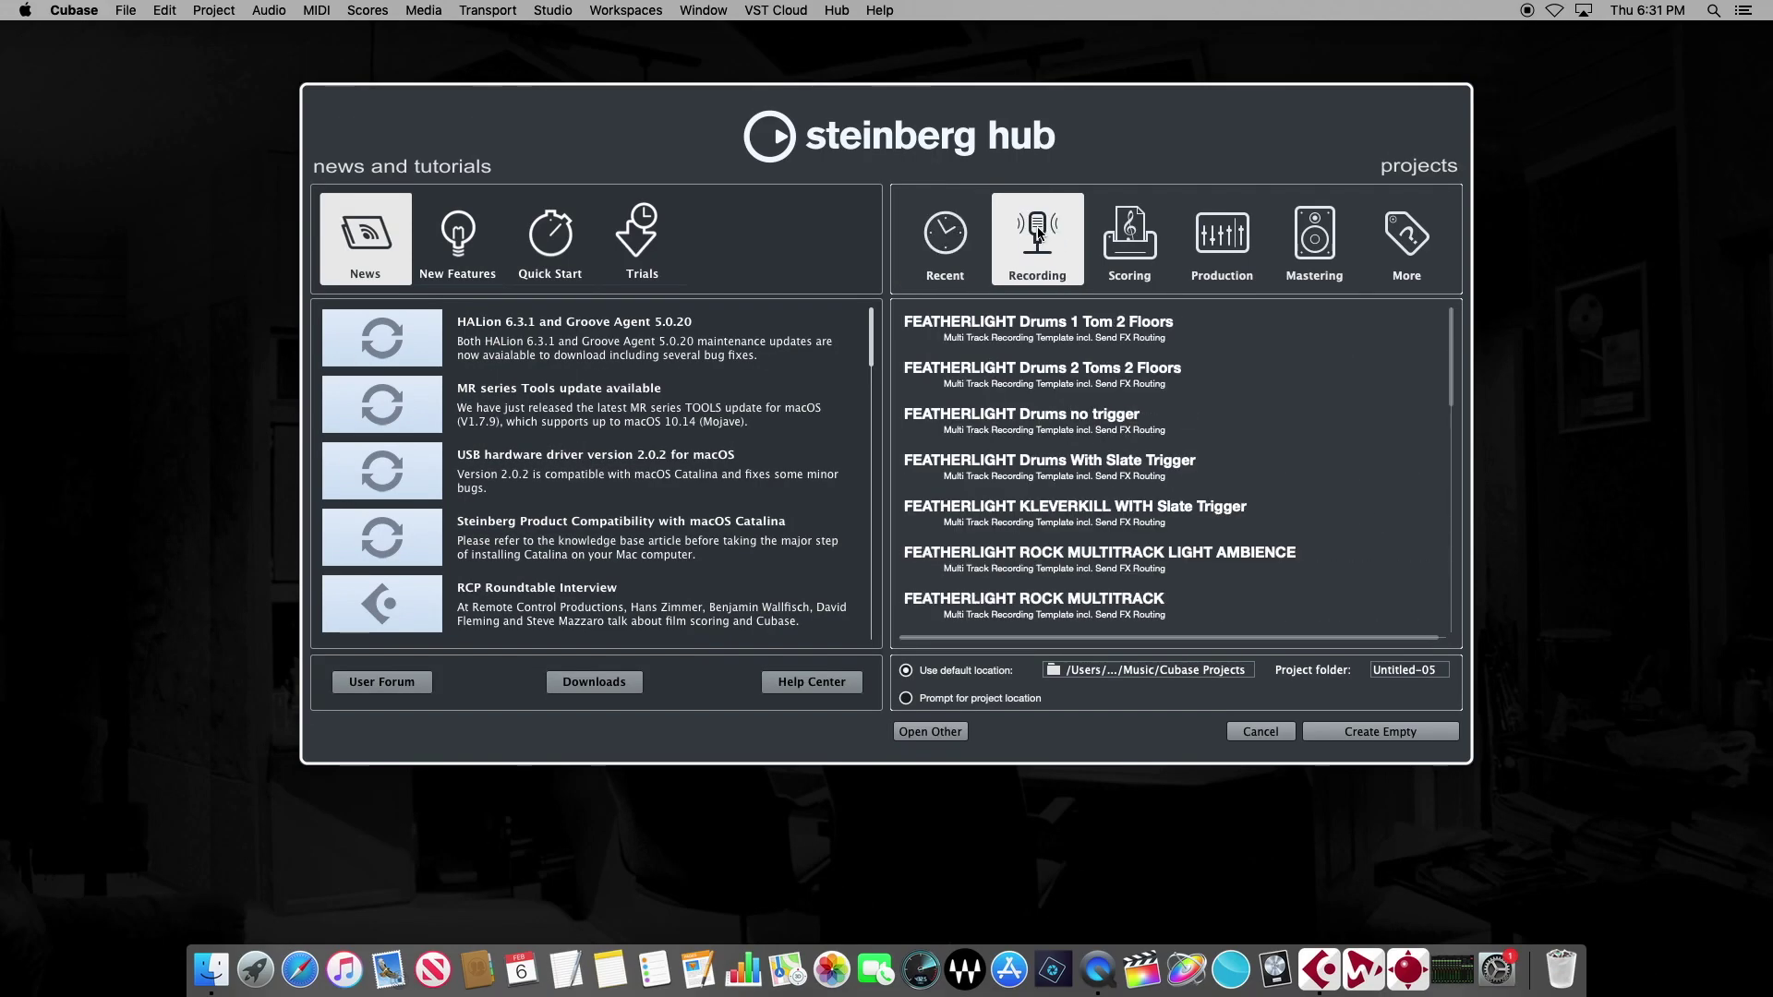
{"action": "left_click_drag", "start_coordinate": [1455, 392], "coordinate": [1457, 619]}
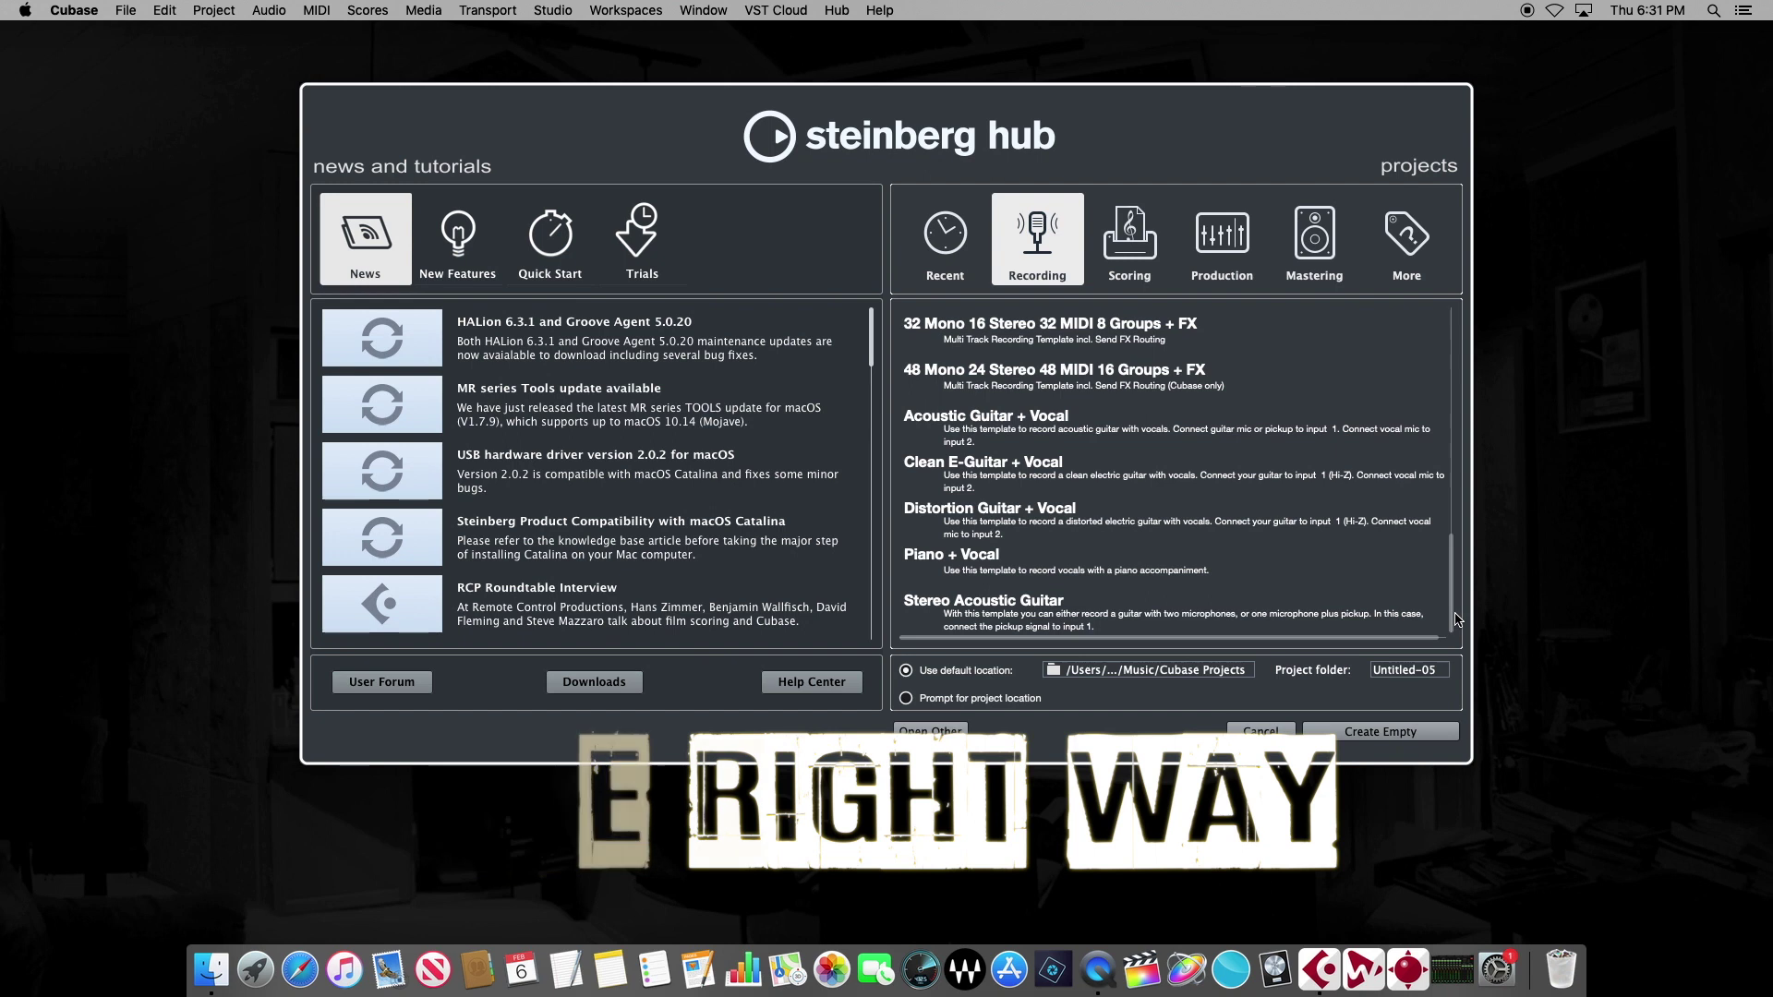
{"action": "left_click_drag", "start_coordinate": [1457, 619], "coordinate": [1427, 427]}
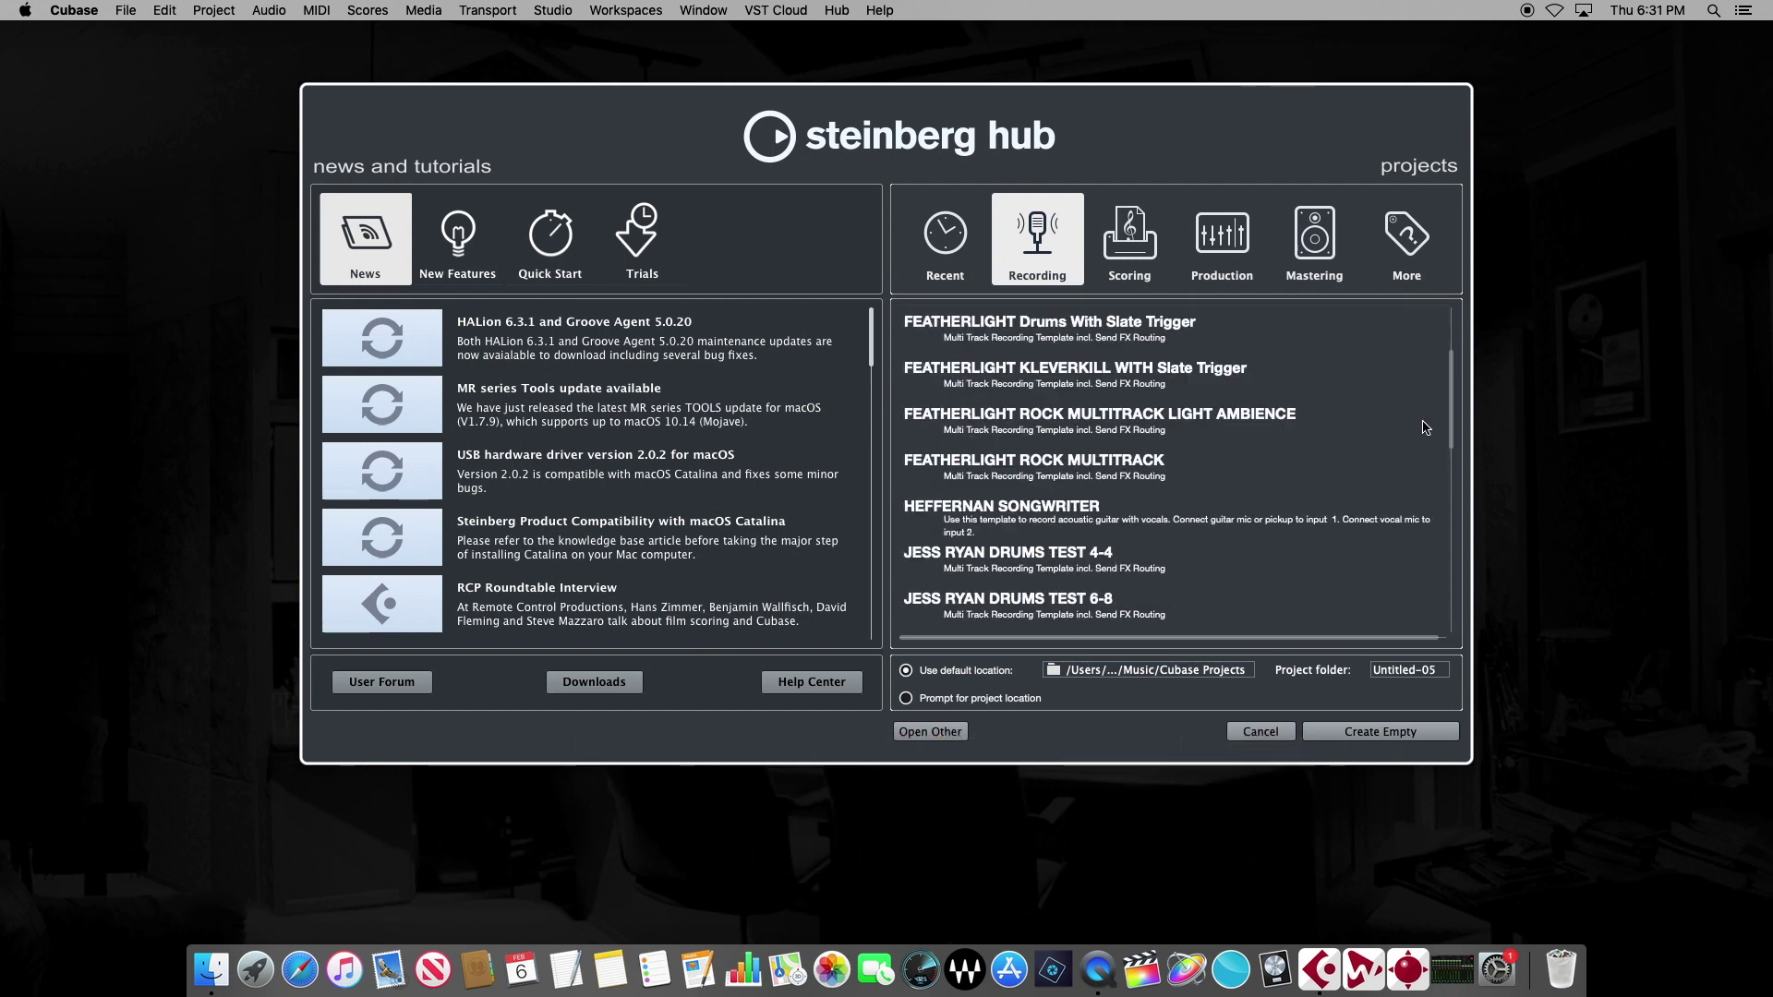